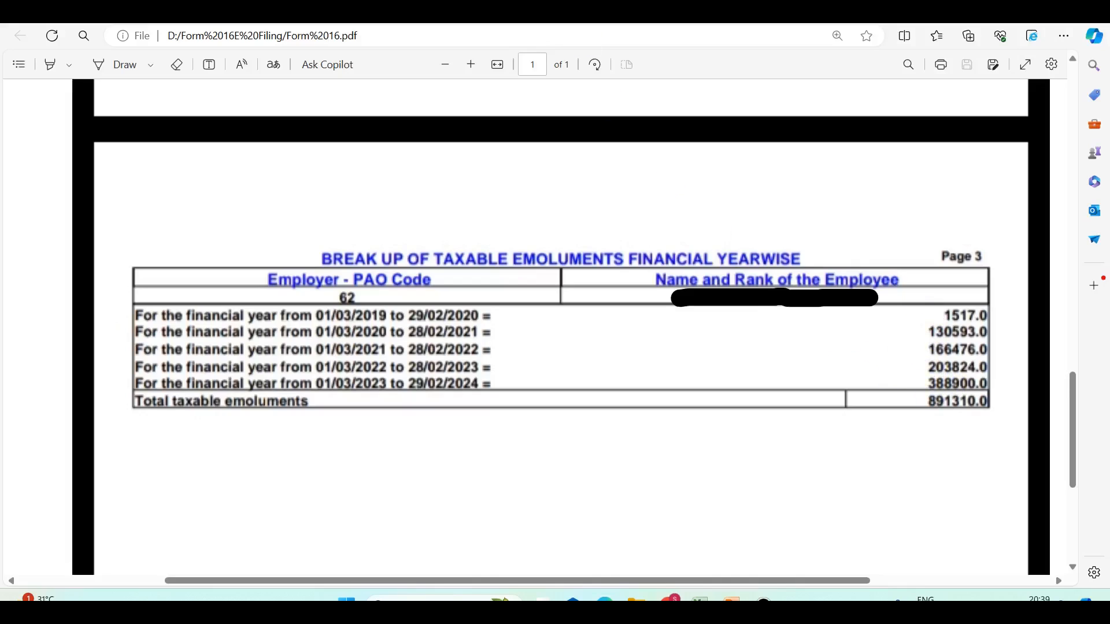
After reviewing the Form 16 emoluments break-up, bring the Form 16E Filing workbook to the front.
left_click(700, 600)
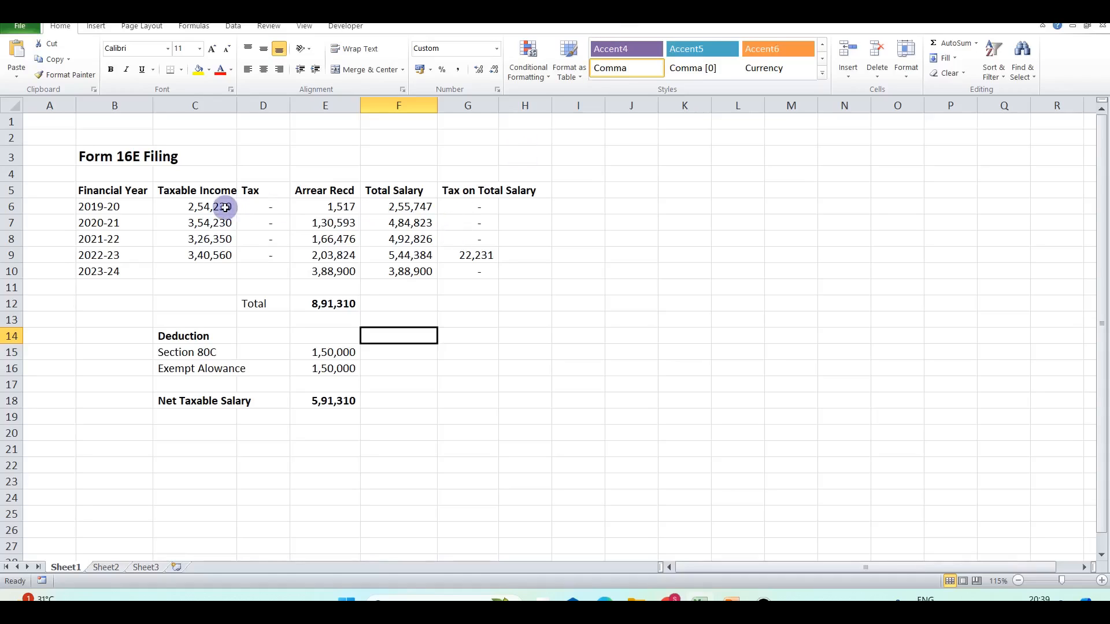
Correct the sheet title in B3 from Form 16E Filing to Form 10E Filing.
left_click(122, 158)
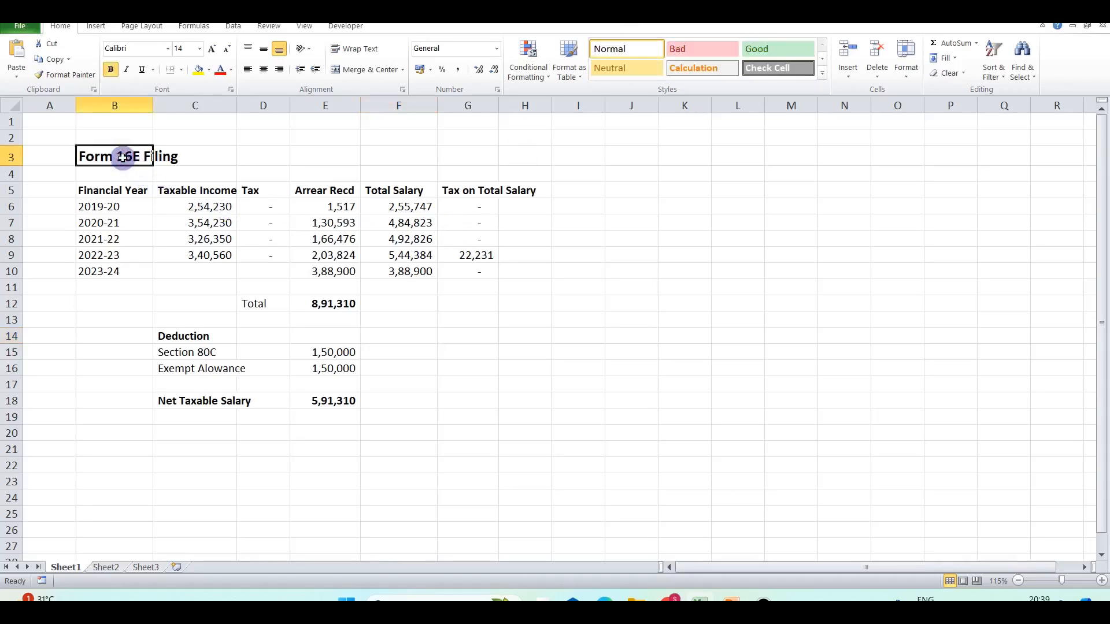
key("F2")
key("BackSpace")
type("0")
key("Return")
Review the column headings from Financial Year through Tax on Total Salary.
left_click(119, 195)
left_click(182, 192)
left_click(245, 191)
left_click(312, 190)
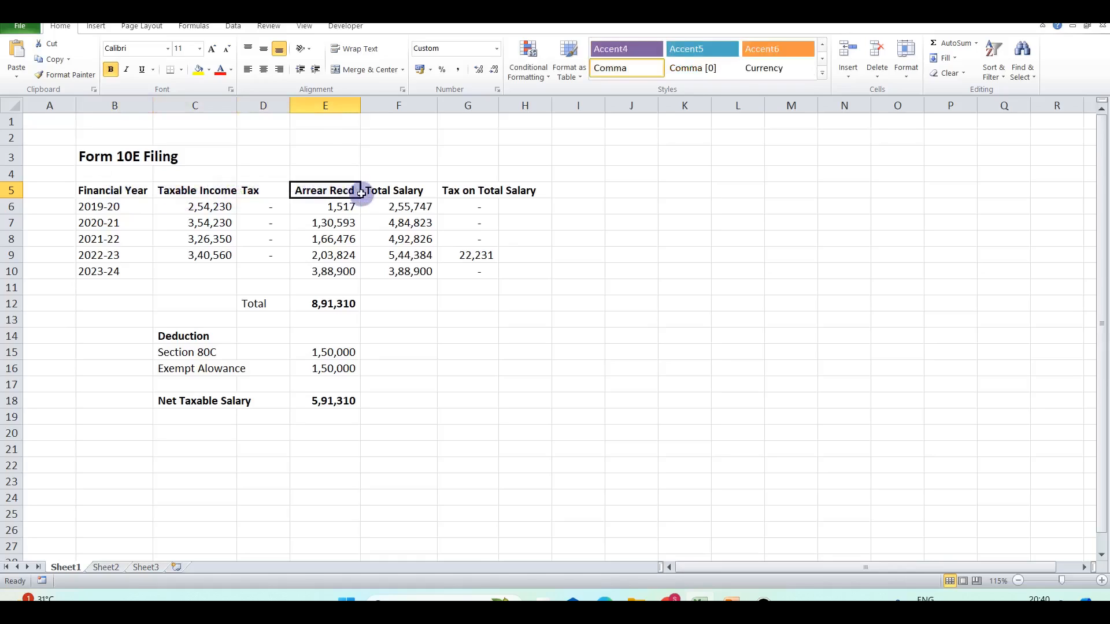
left_click(382, 191)
left_click(460, 191)
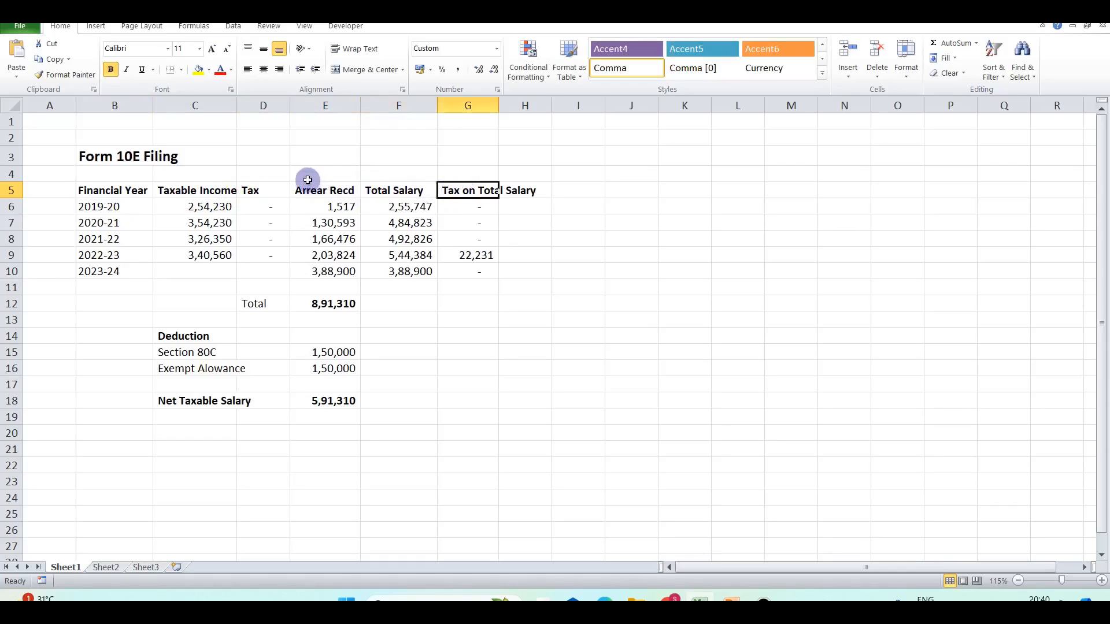
Select the five arrear amounts, inspect the 891310 total in E12, and compare it against the PDF.
left_click_drag(315, 207, 315, 269)
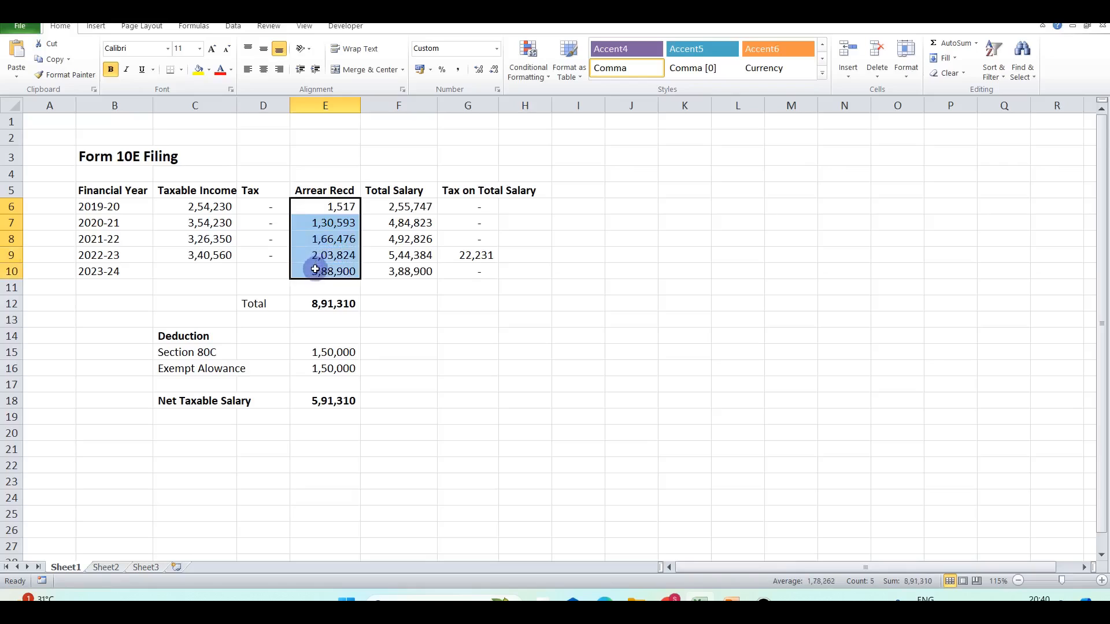
left_click(386, 257)
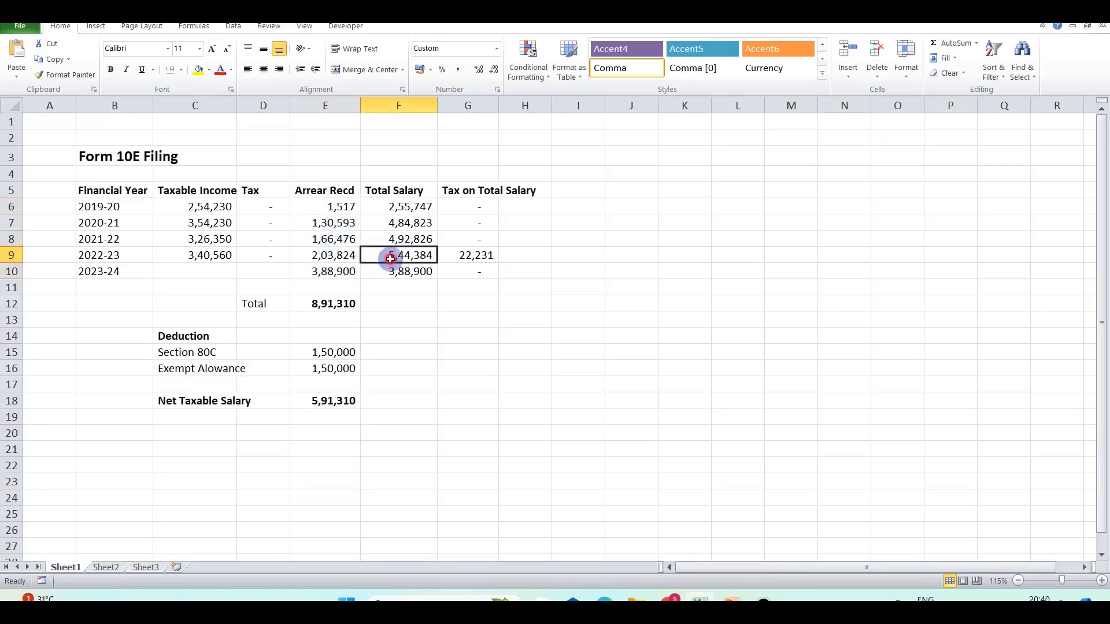
left_click_drag(335, 209, 334, 266)
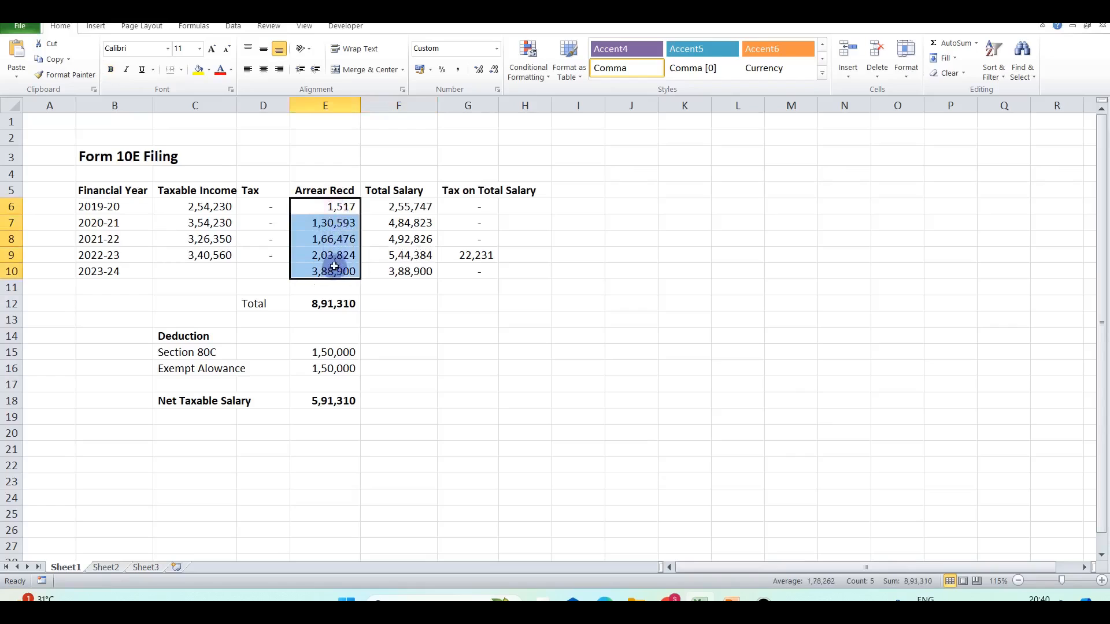
double_click(335, 305)
key("Escape")
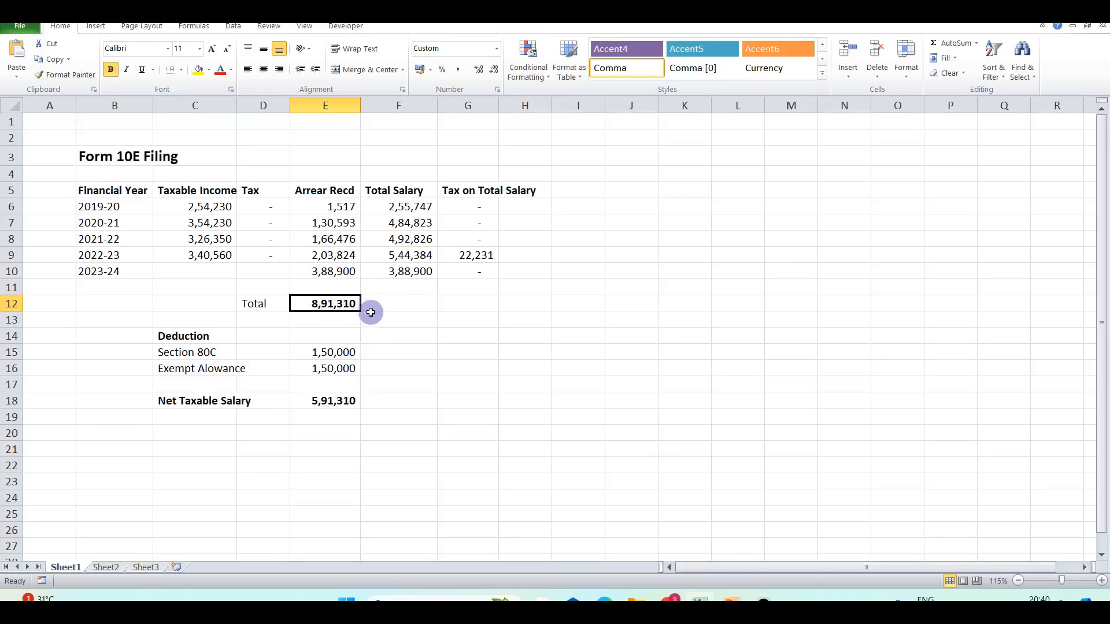
key("alt+Tab")
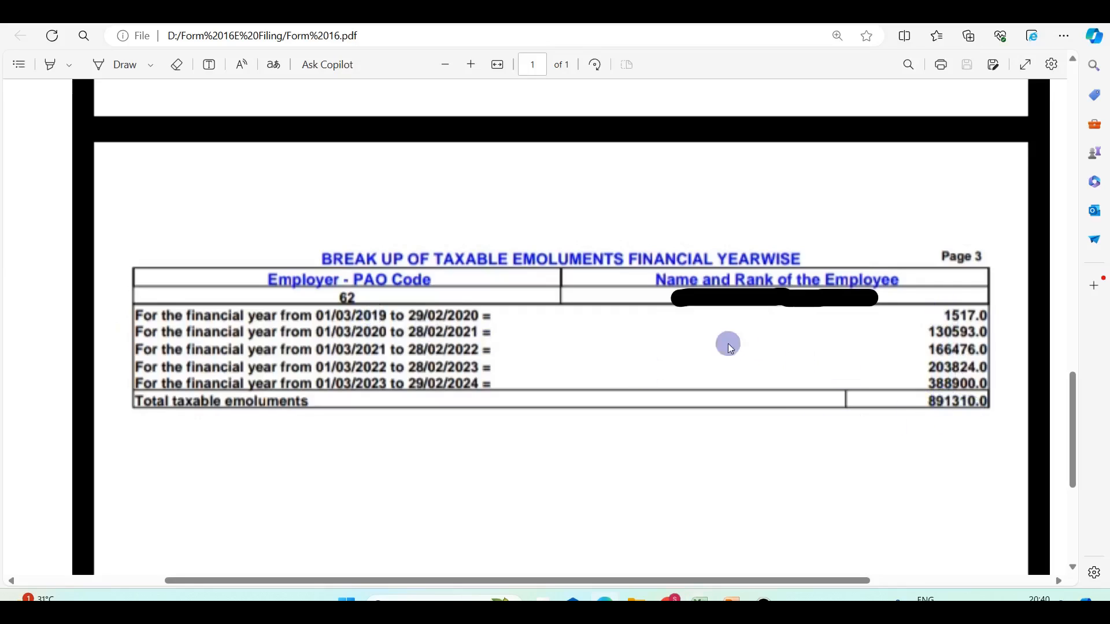
key("alt+Tab")
Set the emoluments PDF aside and return to the Form 10E Filing worksheet.
left_click(680, 353)
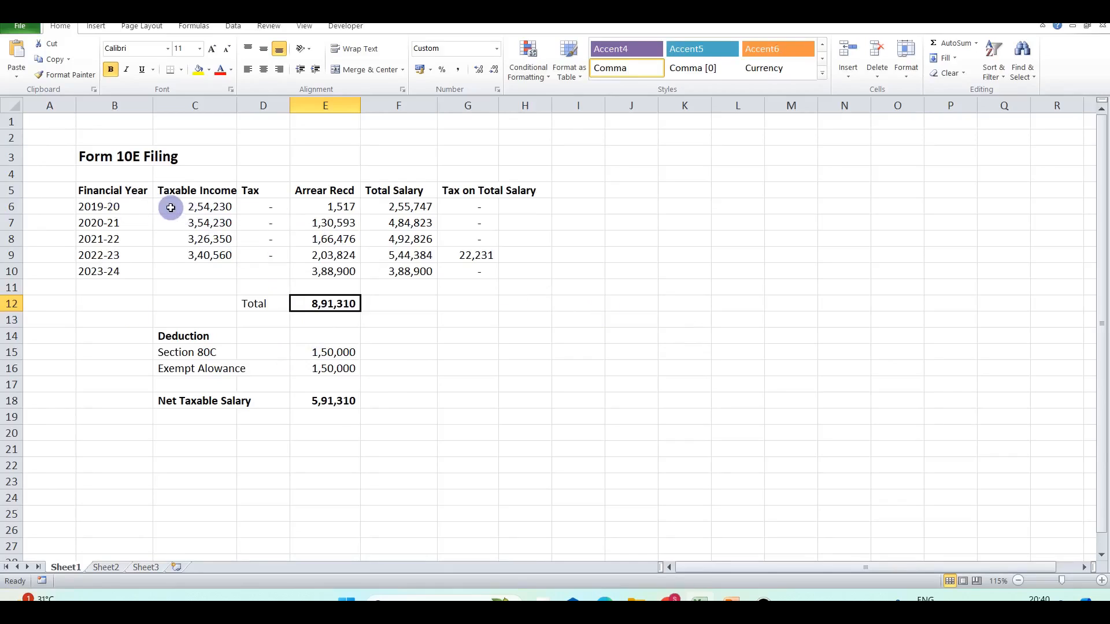
Review the 2019-20 and 2020-21 taxable income and tax figures, then switch to the e-Filing portal.
left_click(195, 204)
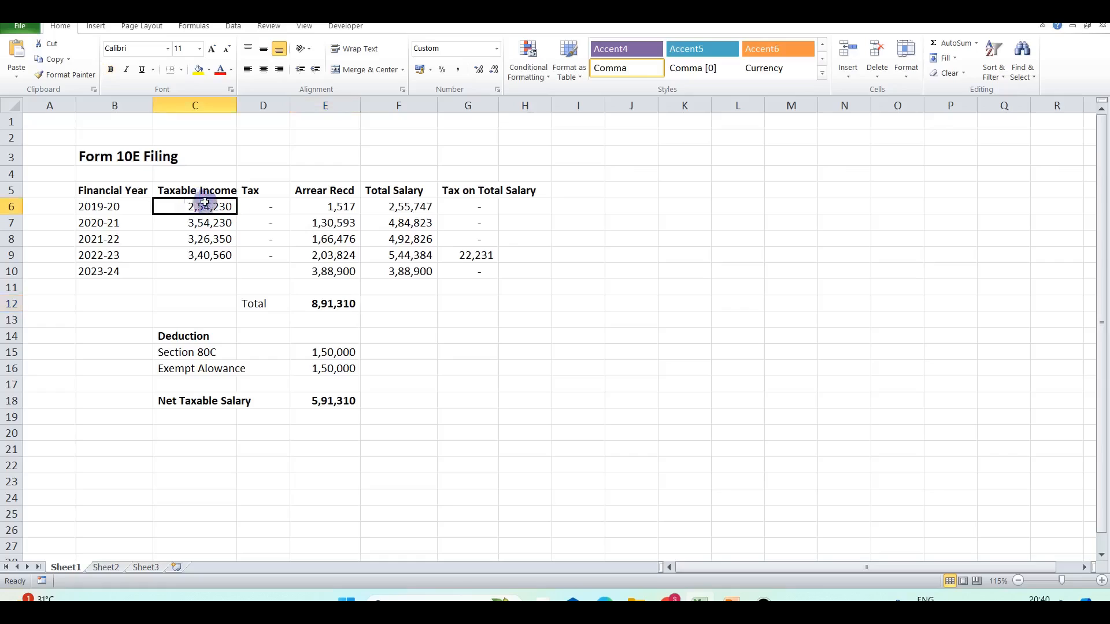
left_click(284, 206)
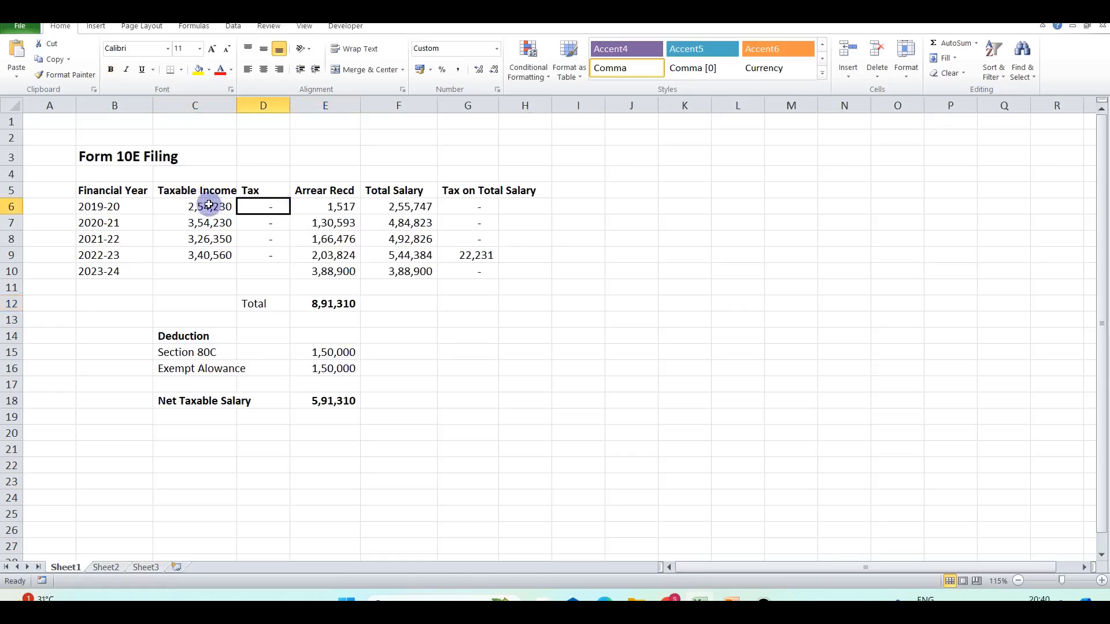
left_click(188, 227)
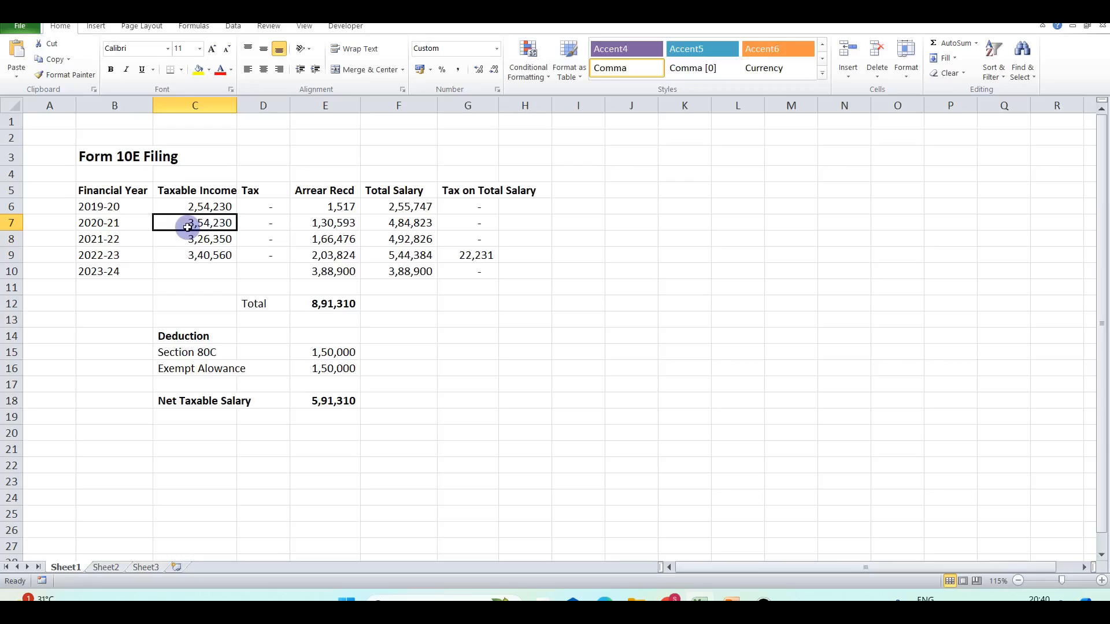
left_click(537, 12)
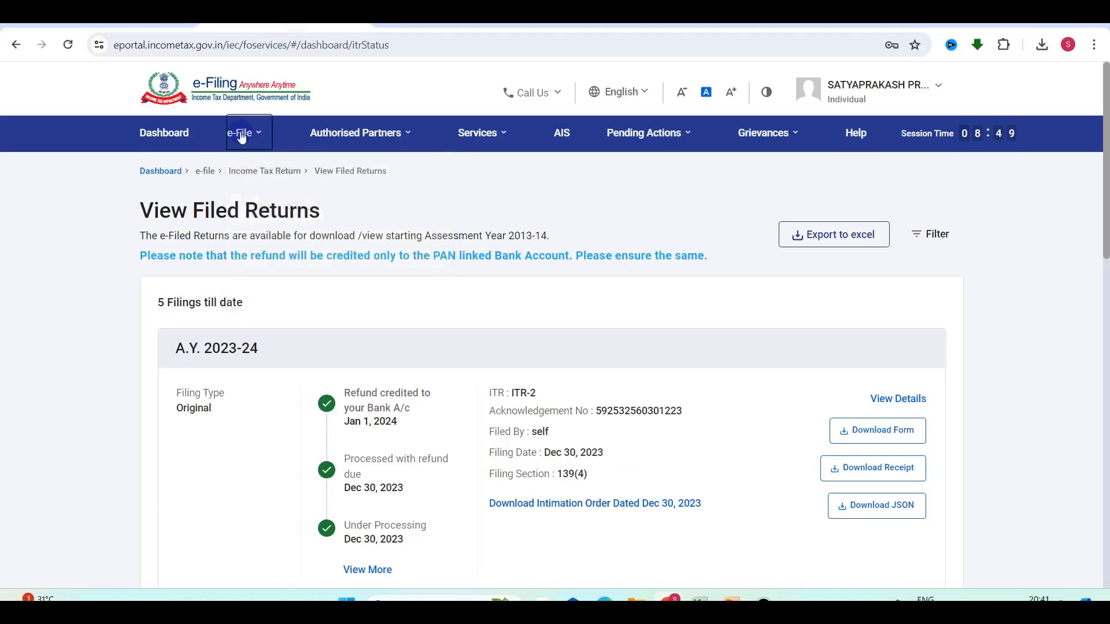
Reload e-File > Income Tax Returns > View Filed Returns, browse the filings, then return to Excel.
mouse_move(240, 137)
mouse_move(264, 176)
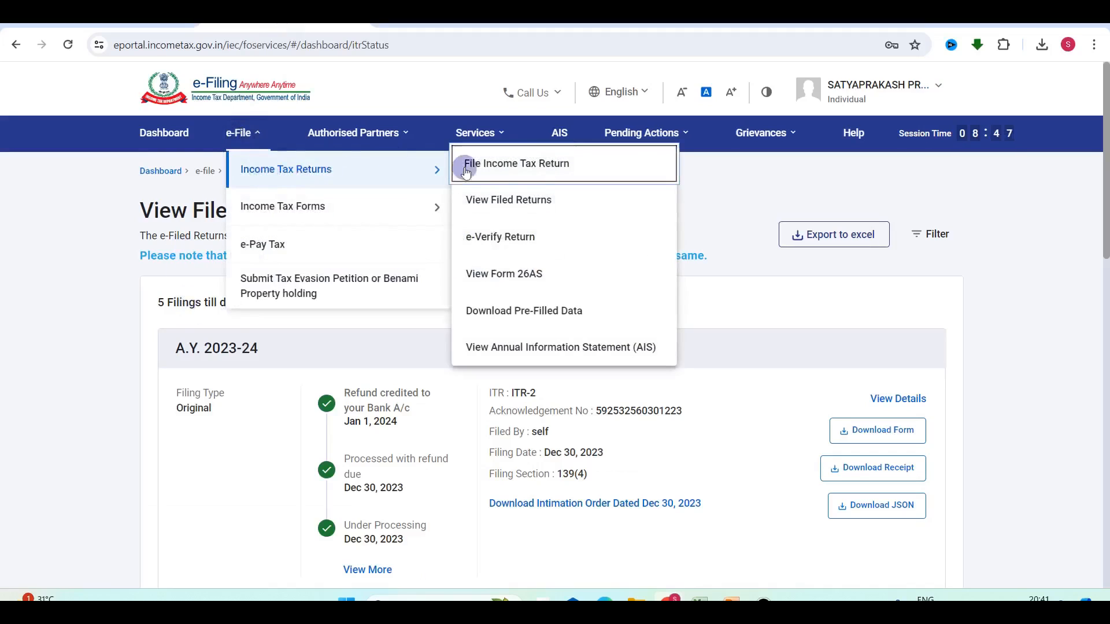
left_click(517, 211)
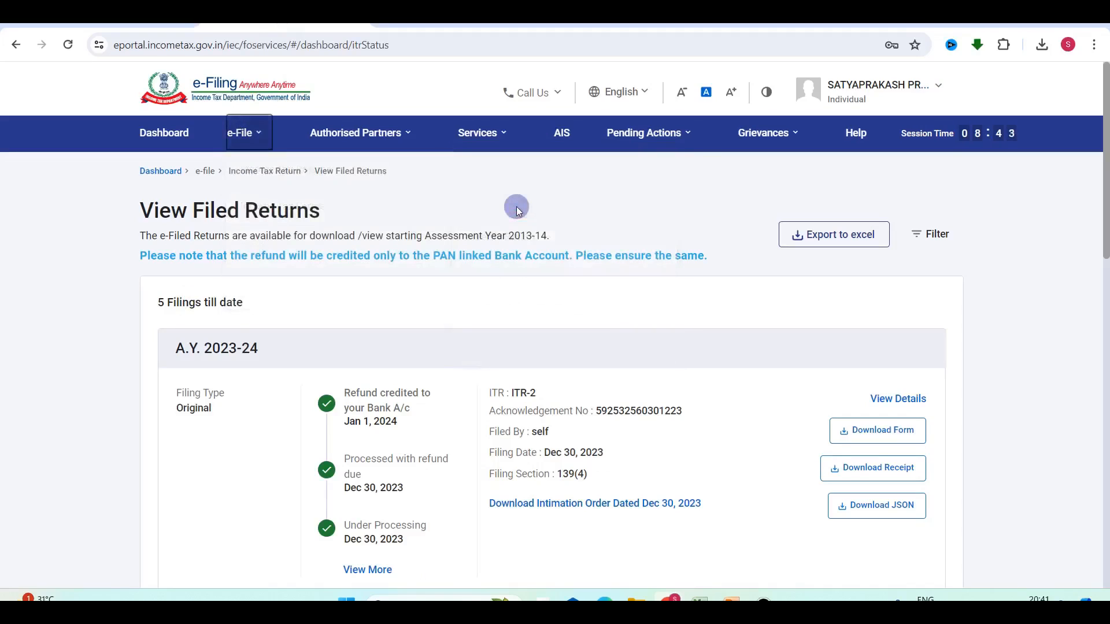
scroll(523, 426, "down", 10)
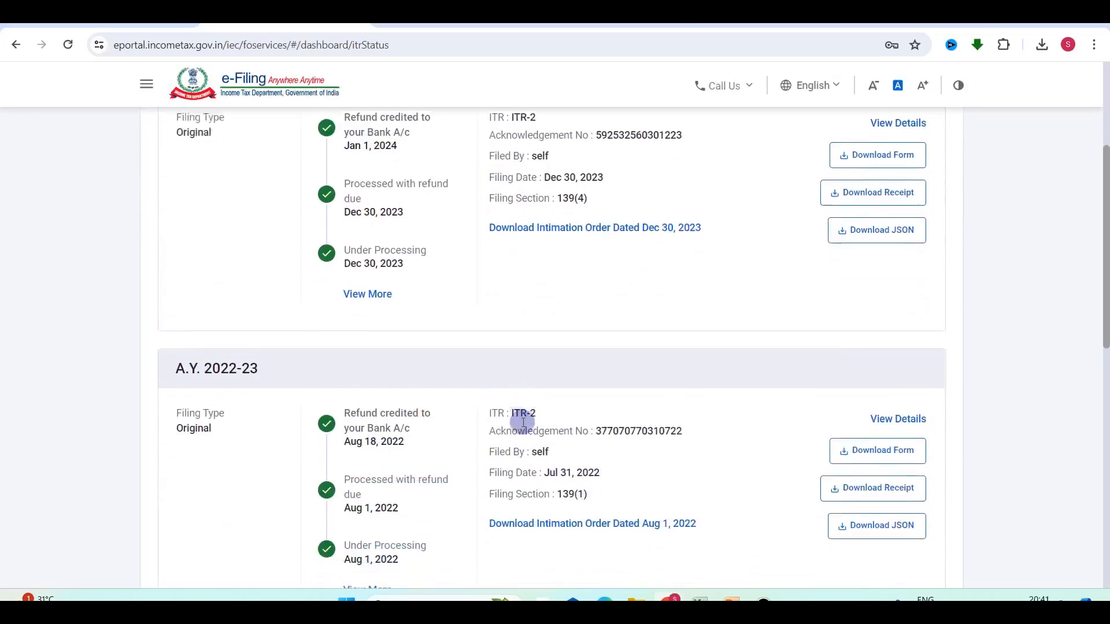
scroll(524, 426, "down", 3)
scroll(523, 425, "up", 9)
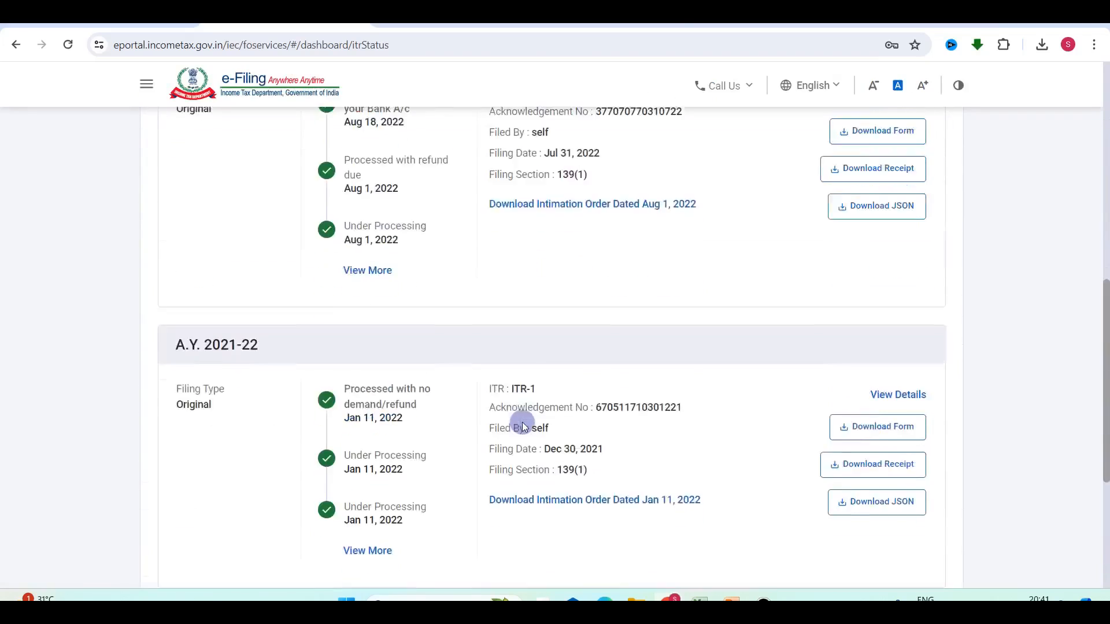
scroll(523, 423, "up", 1)
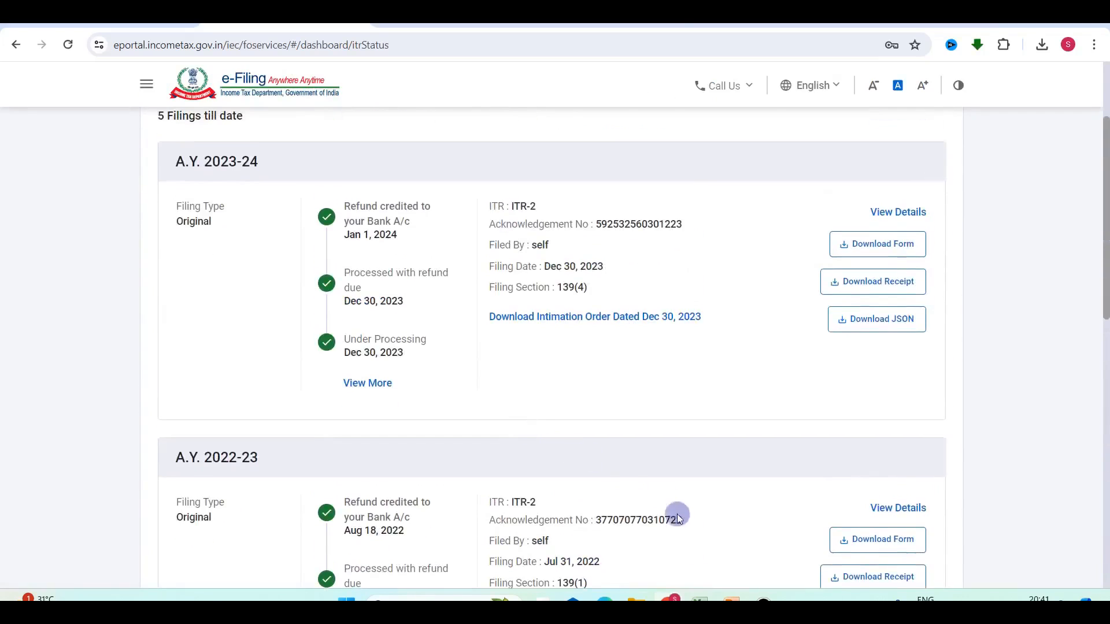
left_click(700, 599)
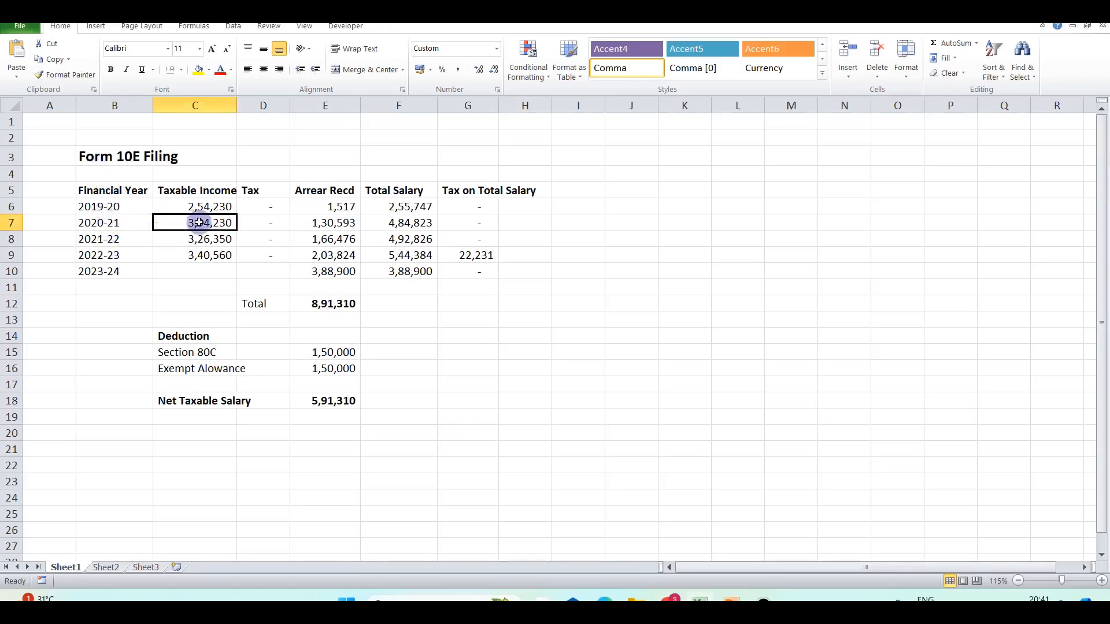
Check the 2019-20 and 2020-21 year rows in the worksheet, then return to the filed returns list.
left_click(671, 600)
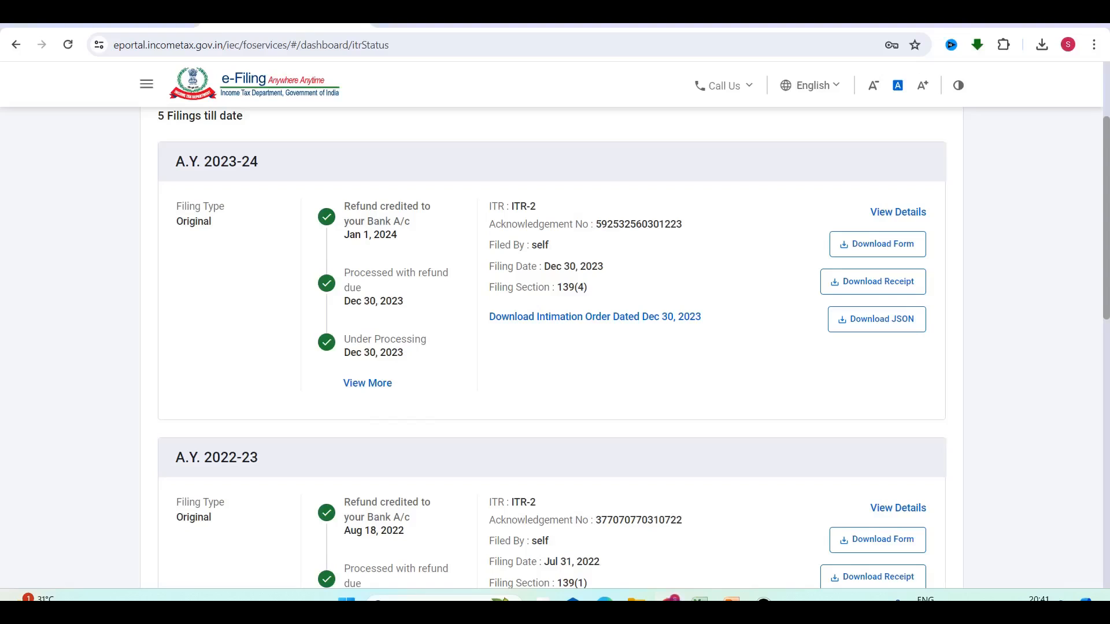
left_click(700, 600)
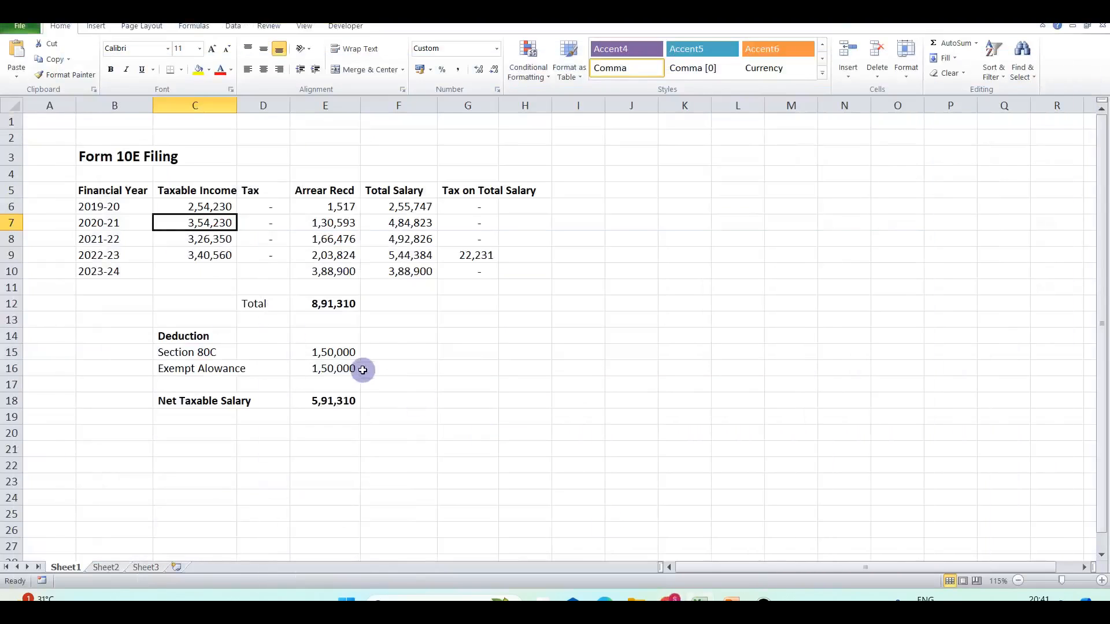
left_click(115, 206)
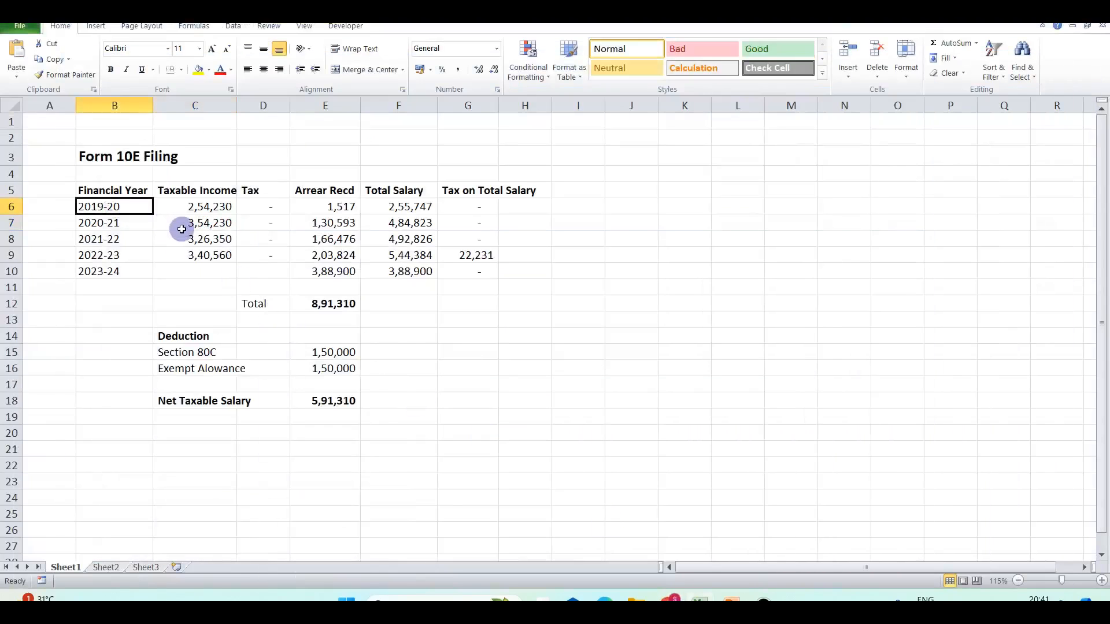
left_click(110, 223)
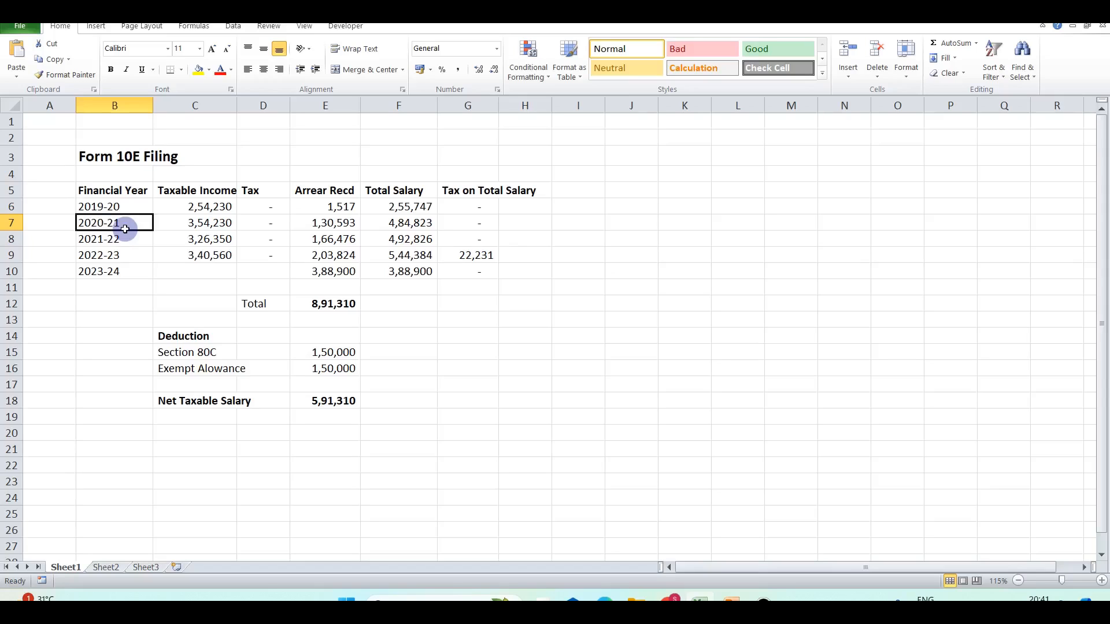
left_click(670, 600)
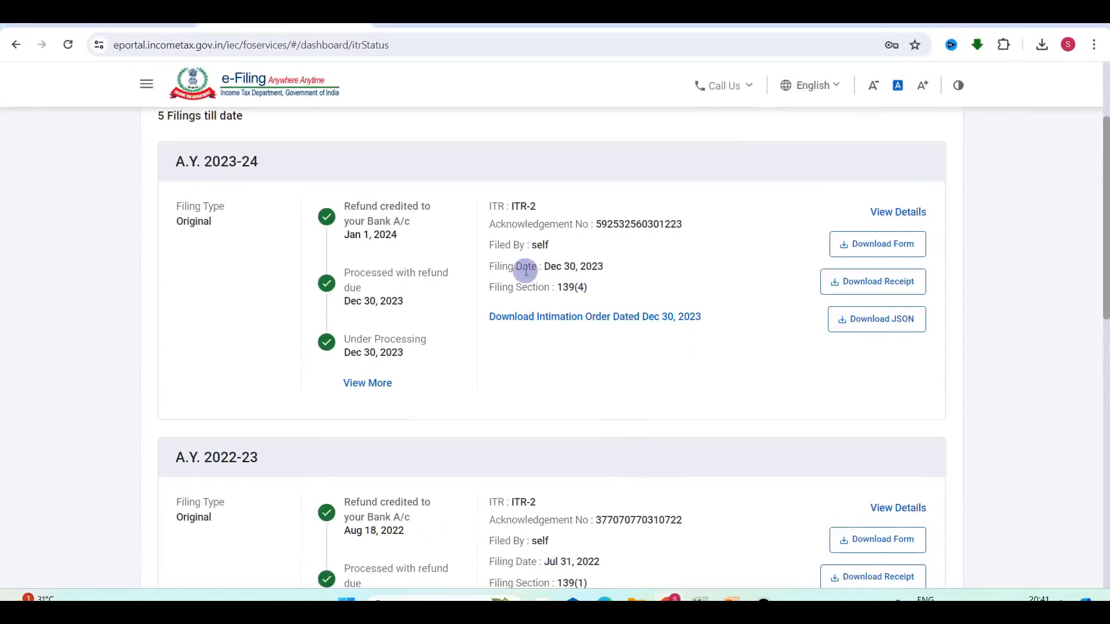
Scroll the filed returns list down to the A.Y. 2021-22 ITR-1 filing.
scroll(525, 274, "down", 3)
scroll(525, 275, "up", 1)
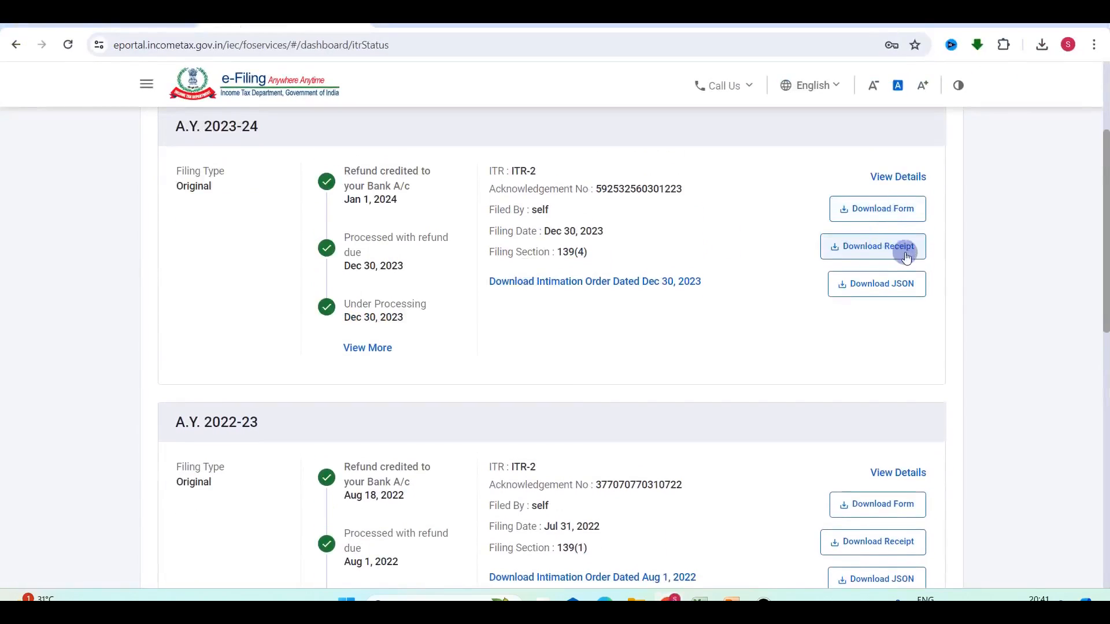
scroll(769, 347, "down", 2)
scroll(885, 412, "down", 4)
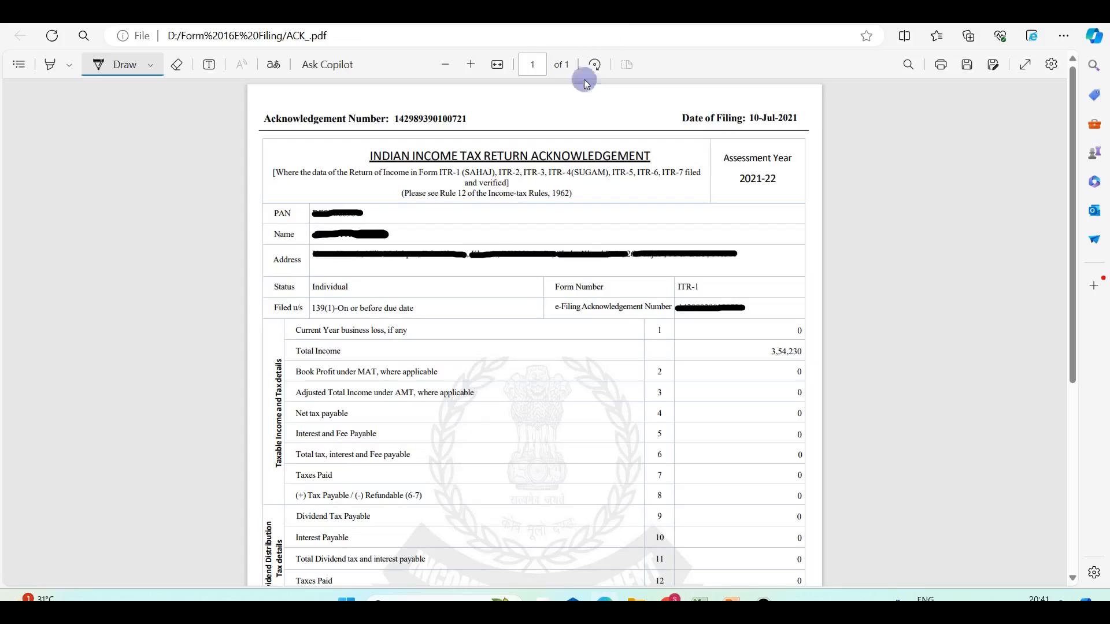
Scroll the acknowledgement PDF down to row 12 and mark the Taxes Paid line.
scroll(501, 319, "down", 3)
scroll(499, 315, "up", 3)
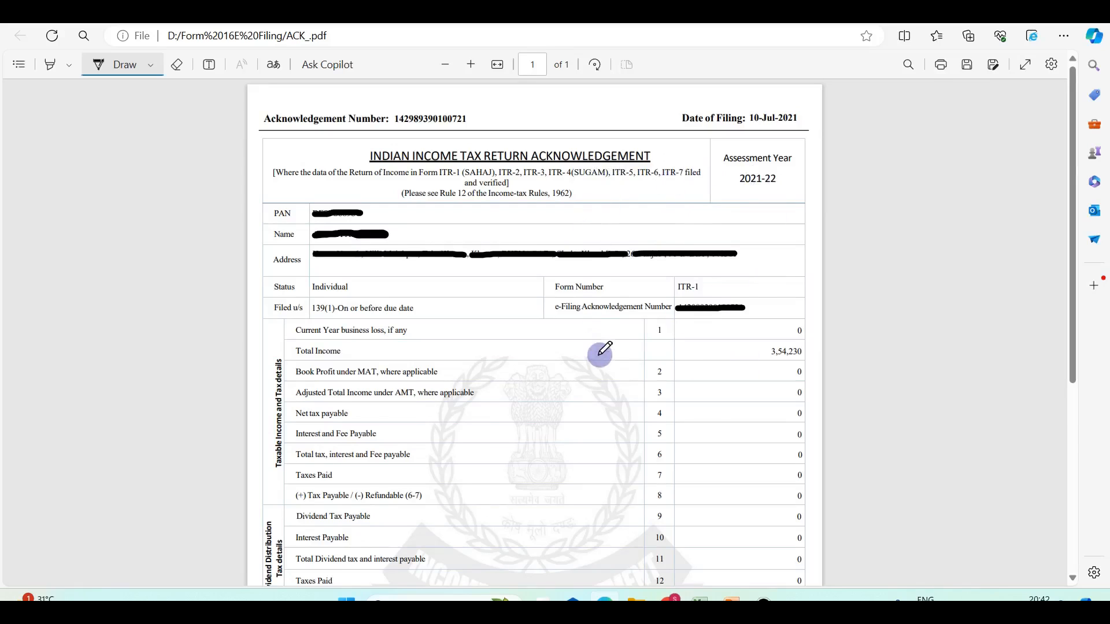
scroll(601, 341, "down", 2)
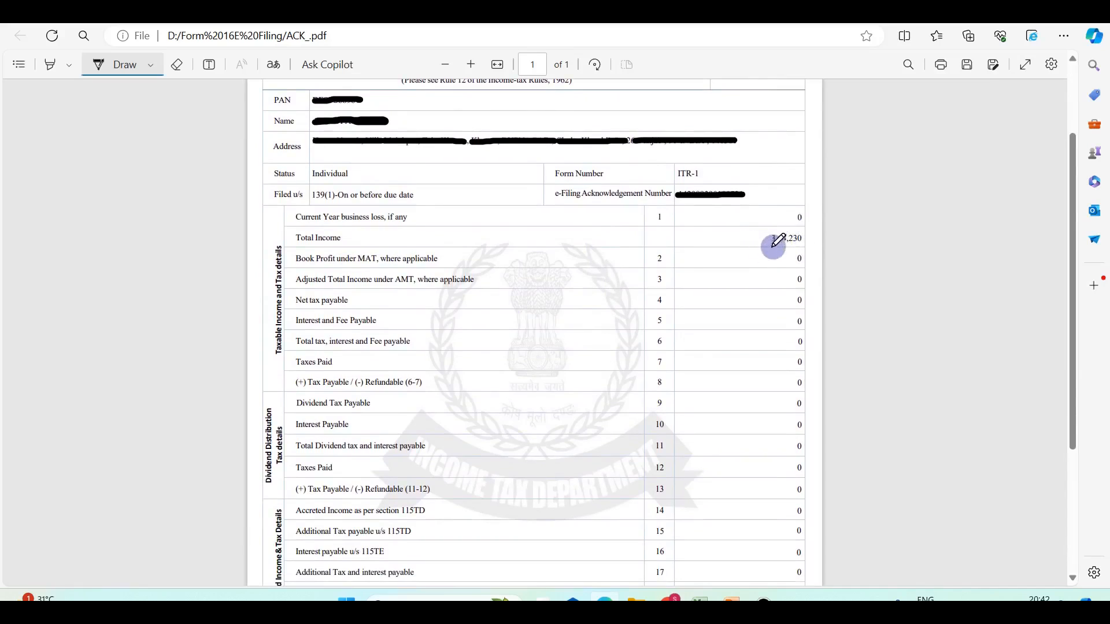
scroll(678, 354, "down", 1)
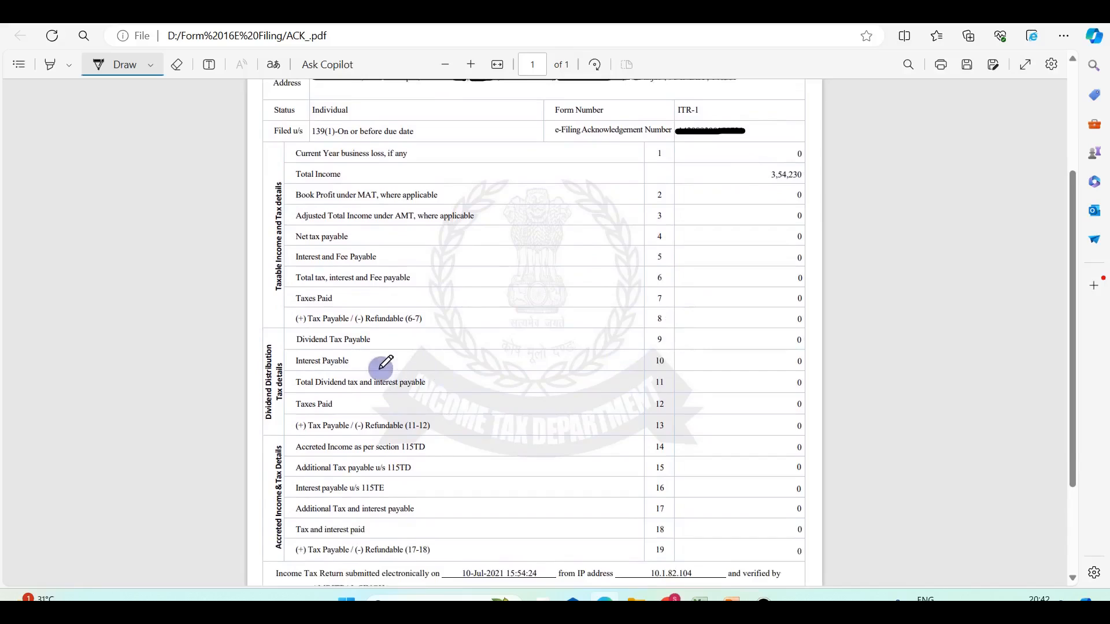
mouse_move(294, 398)
left_mouse_down()
mouse_move(320, 390)
mouse_move(344, 402)
mouse_move(311, 409)
mouse_move(296, 397)
left_mouse_up()
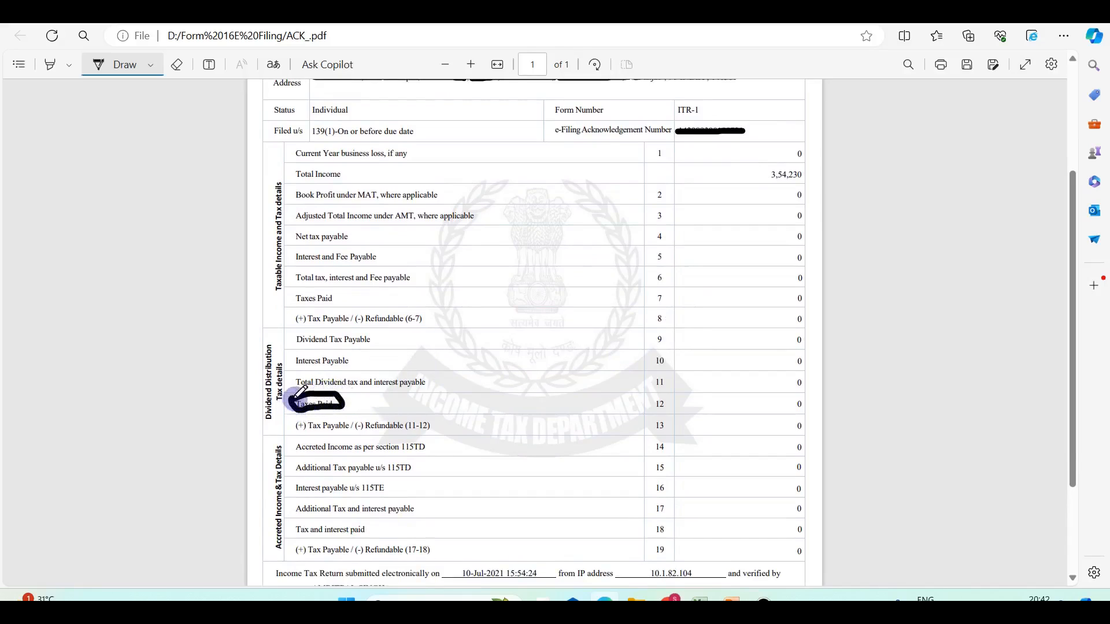
Erase the ink oval around Taxes Paid with the PDF Eraser tool.
left_click(176, 65)
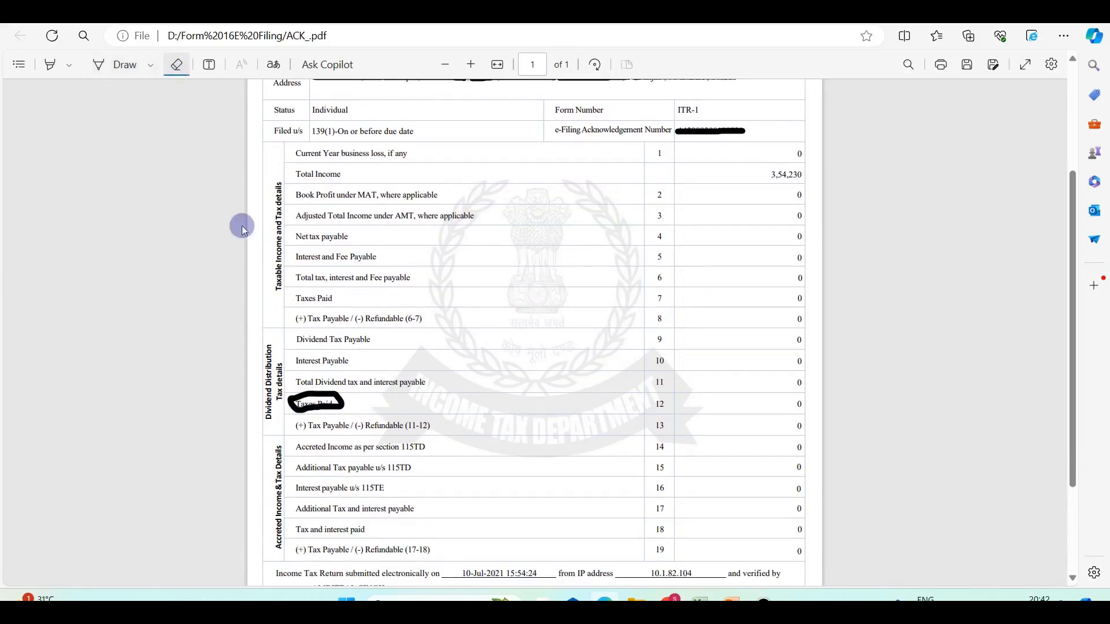
left_click_drag(289, 387, 341, 426)
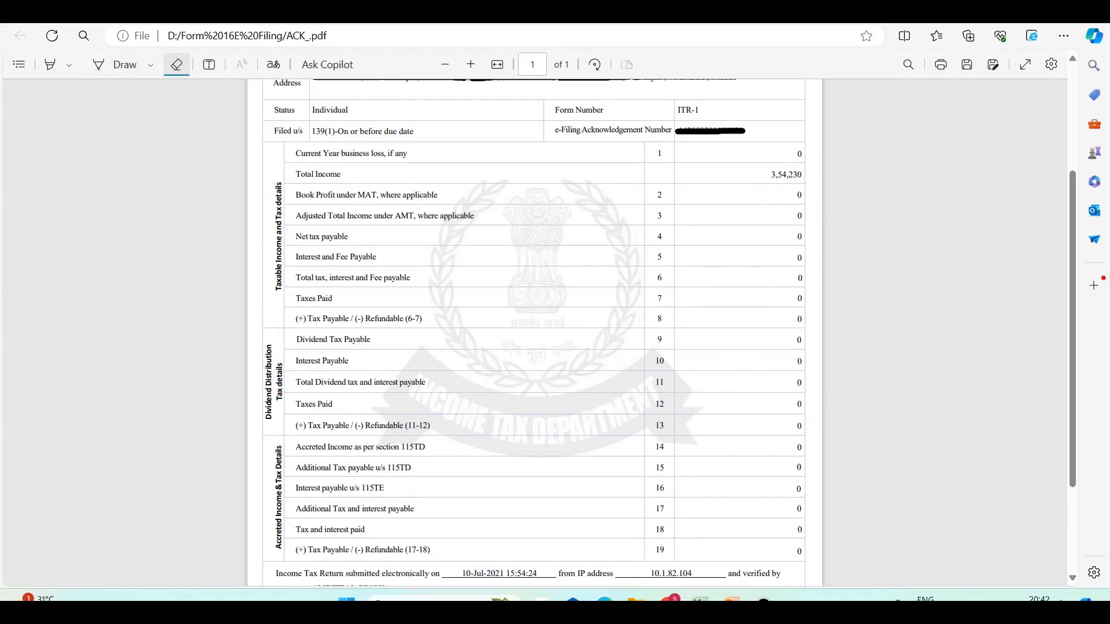
left_click(1028, 10)
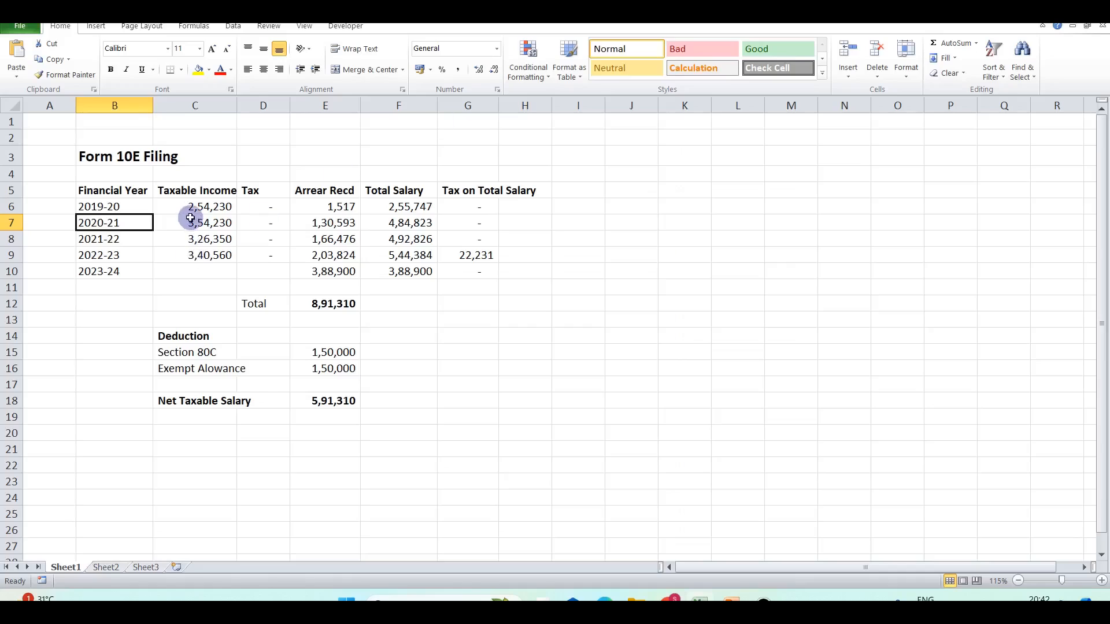
Review the Taxable Income and Tax columns for 2019-20 through 2023-24.
left_click_drag(192, 205, 199, 255)
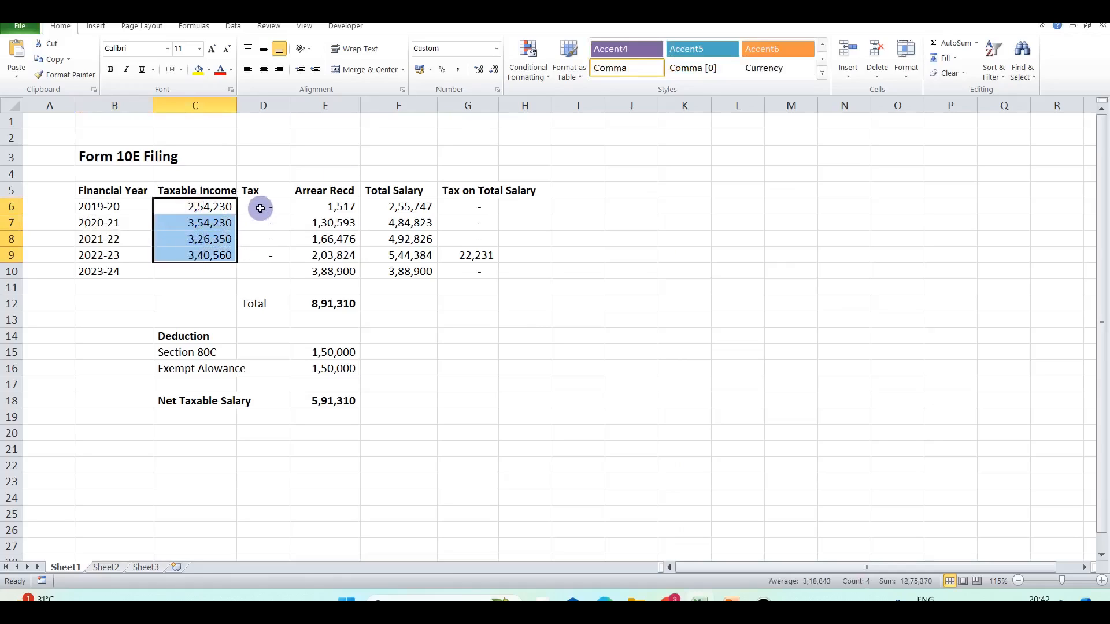
left_click_drag(261, 205, 264, 265)
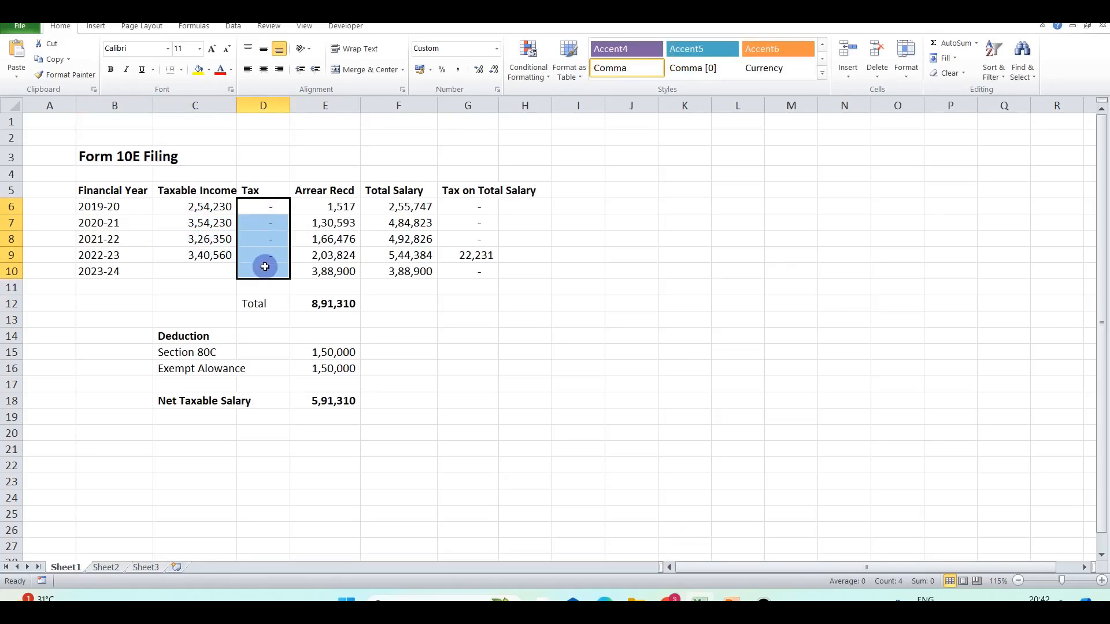
left_click(197, 195)
left_click(201, 238)
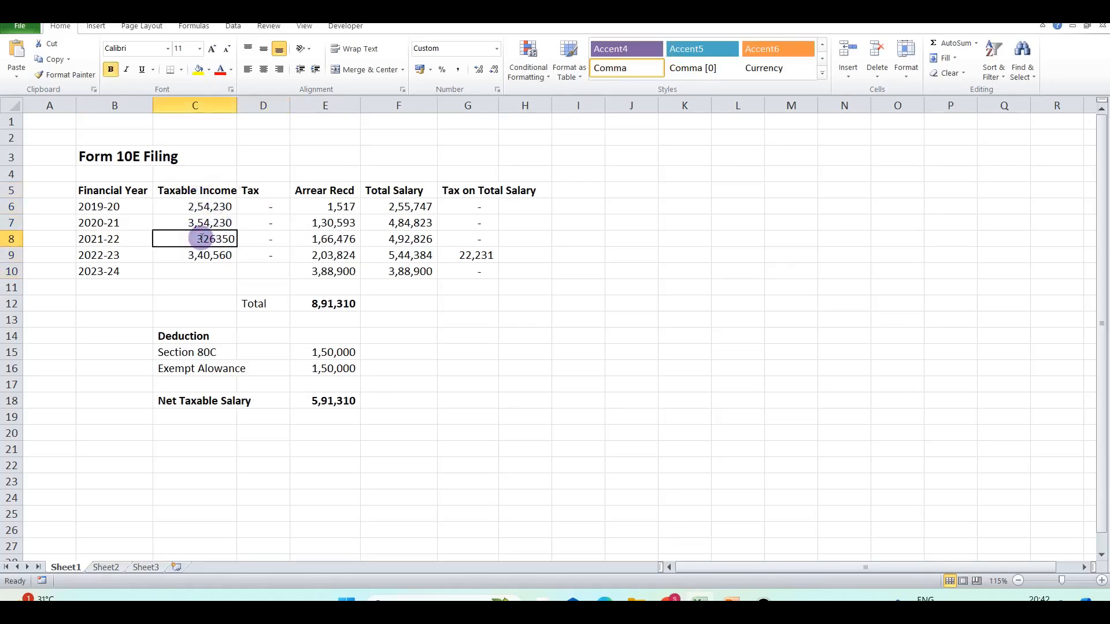
left_click(205, 264)
left_click_drag(261, 207, 263, 271)
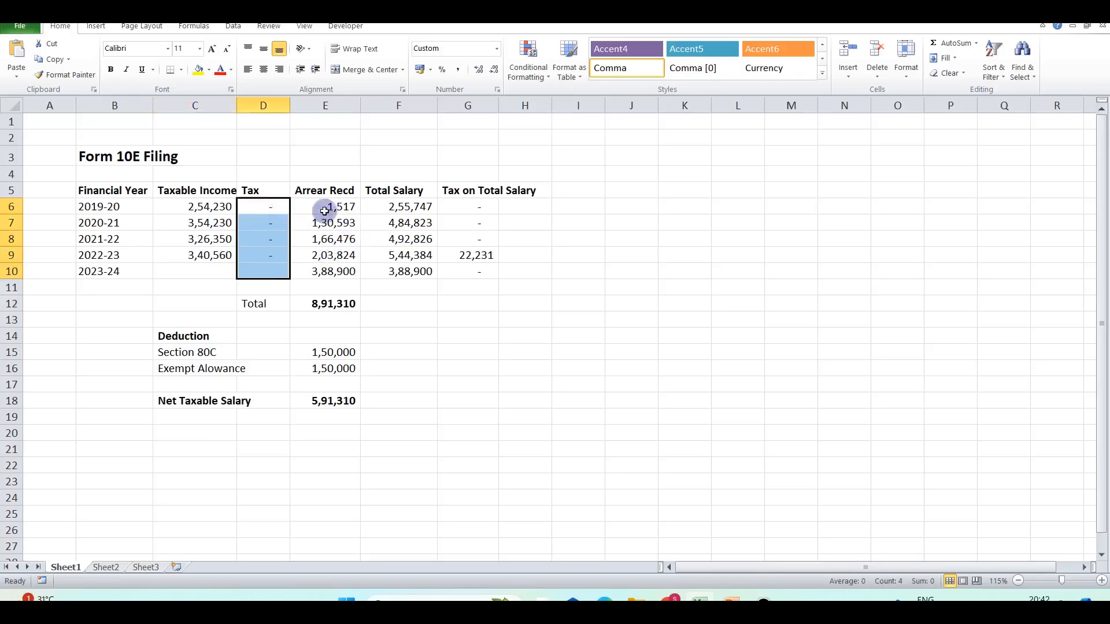
left_click(219, 207)
Review the arrear, total salary and tax on total salary figures, including 2022-23's 5,44,384.
left_click(332, 207)
left_click(408, 207)
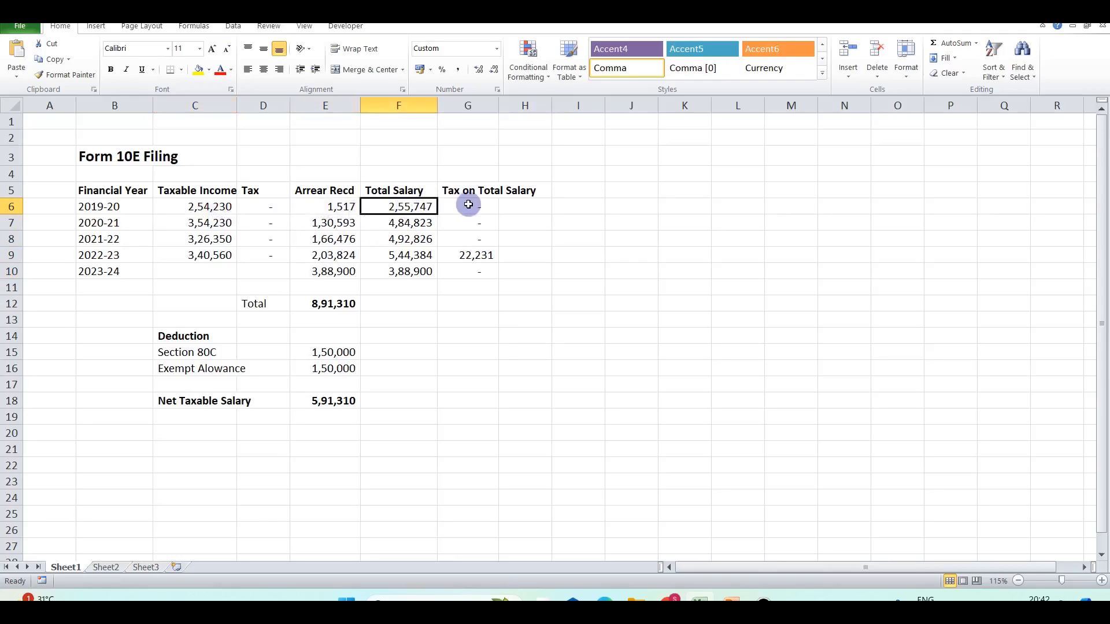
left_click_drag(409, 239, 404, 206)
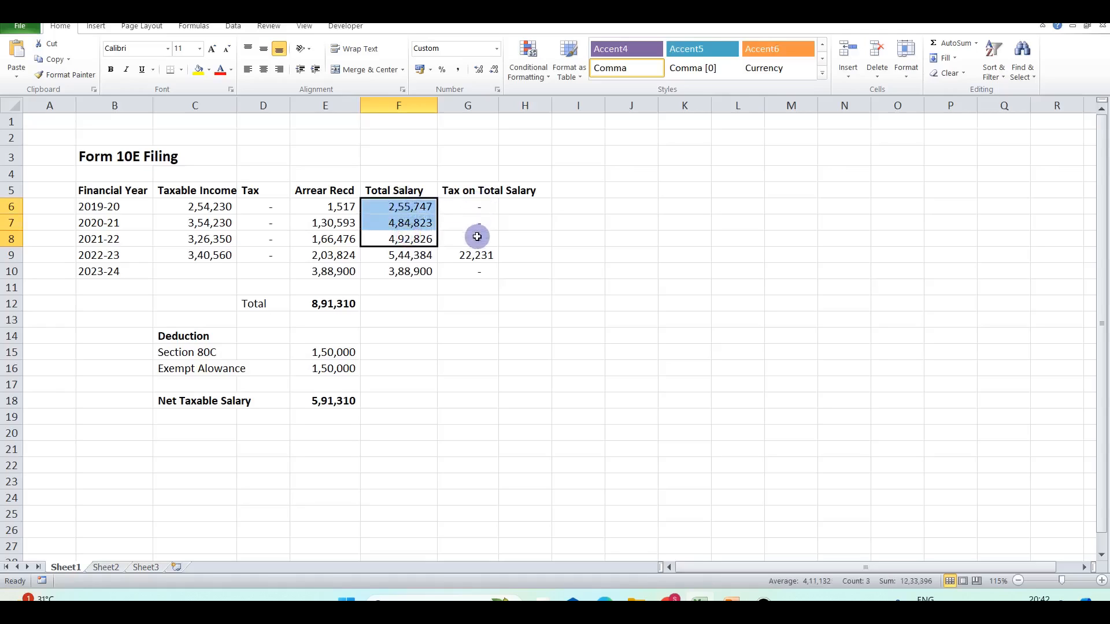
left_click(395, 257)
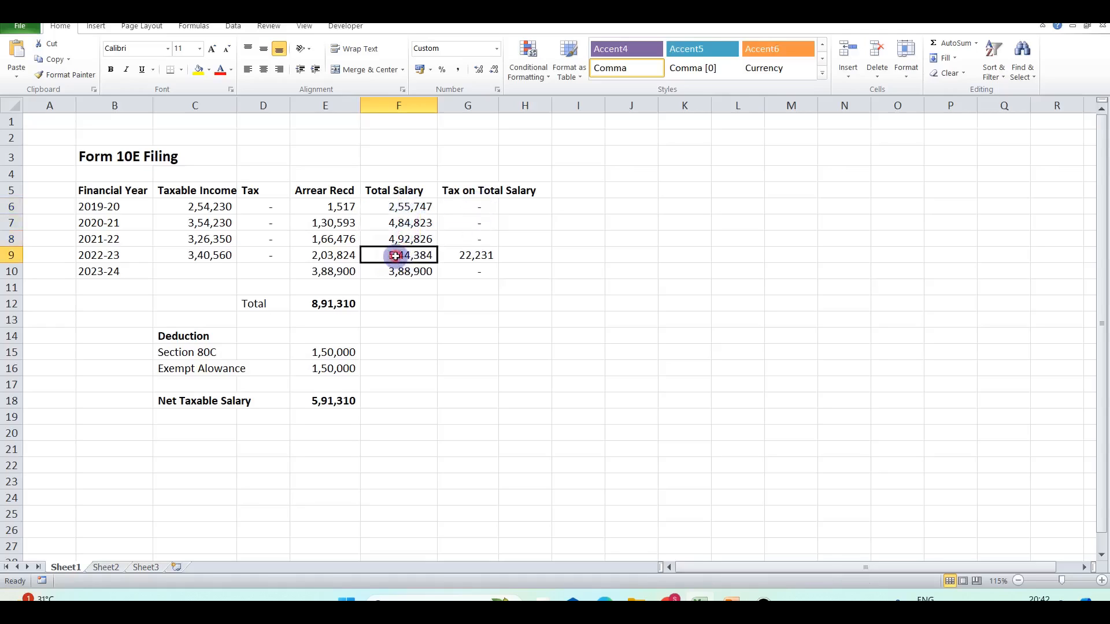
left_click(101, 257)
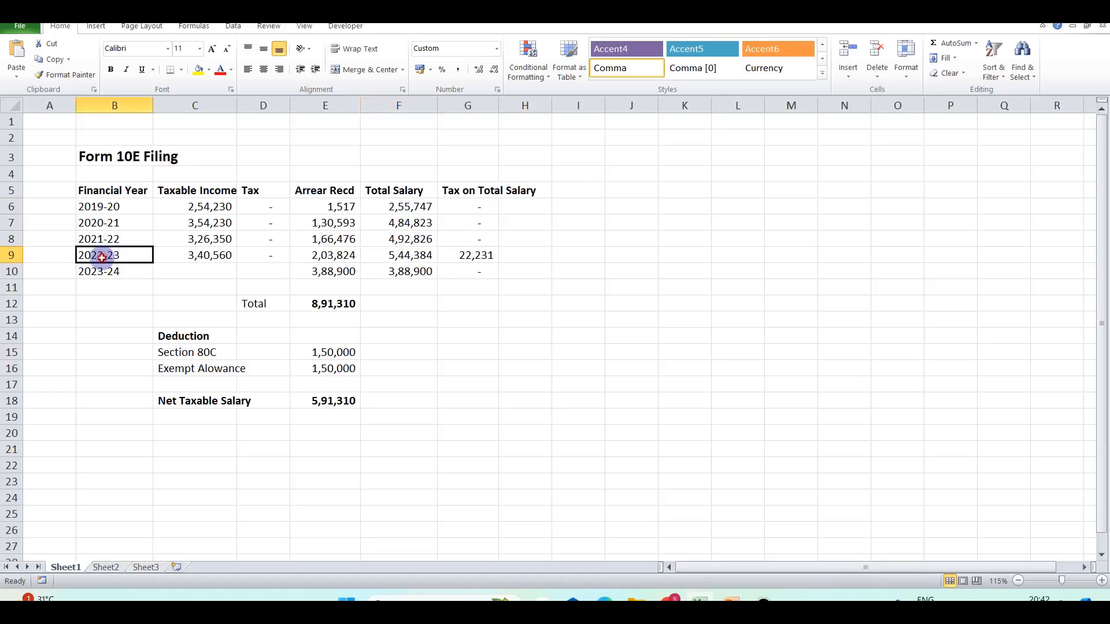
left_click(399, 254)
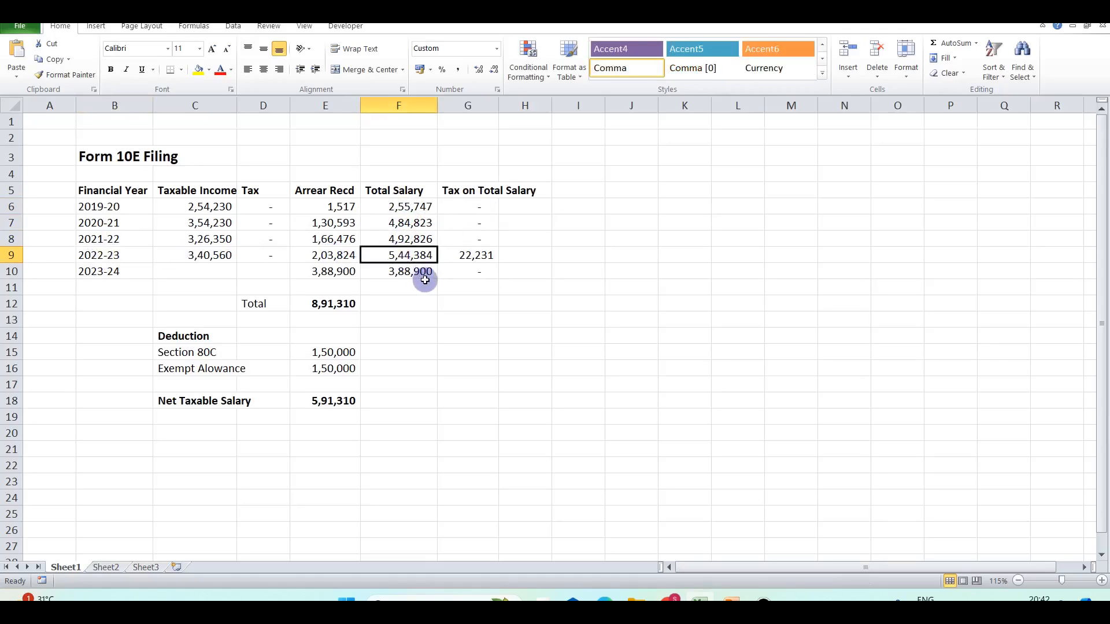
left_click(482, 258)
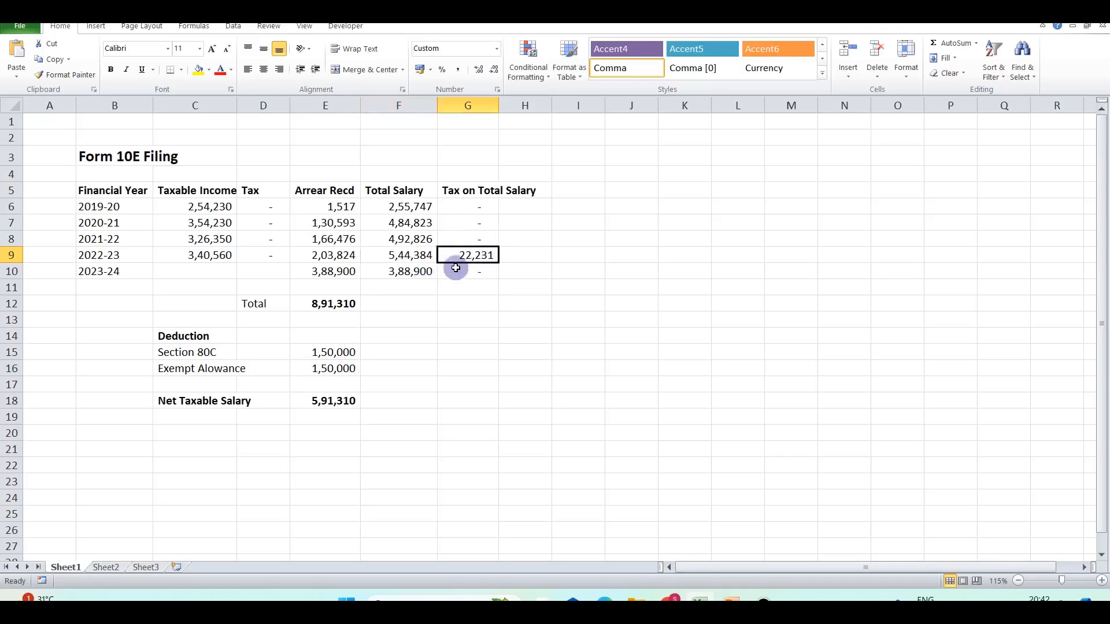
left_click(392, 255)
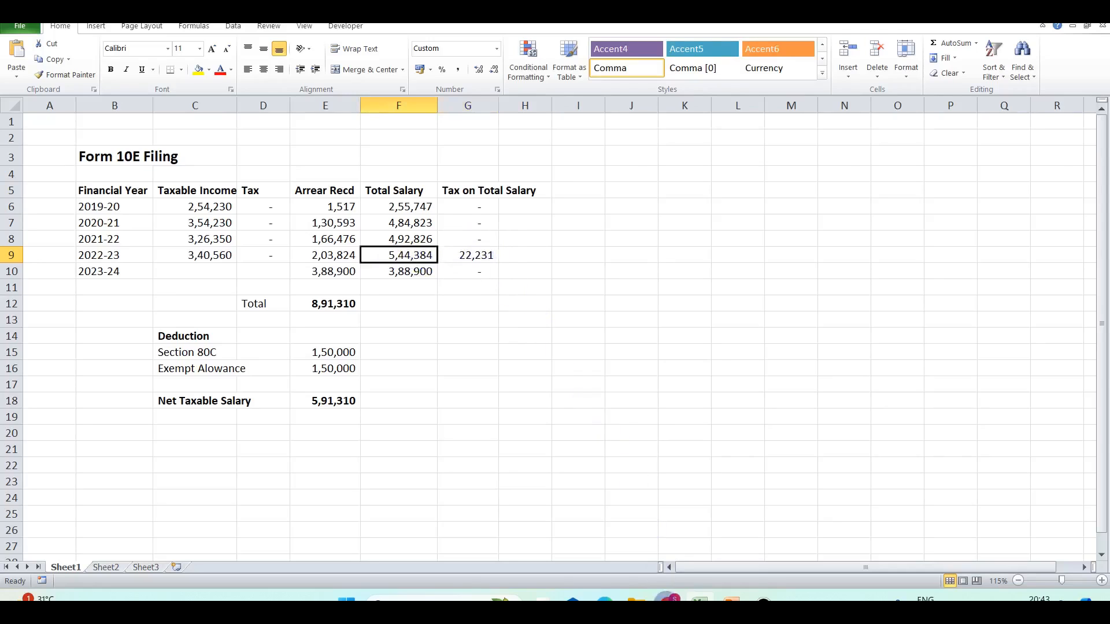
Bring up the incometax.gov.in home page in the browser and scroll to Quick Links.
mouse_move(668, 597)
left_click(648, 554)
left_click(627, 15)
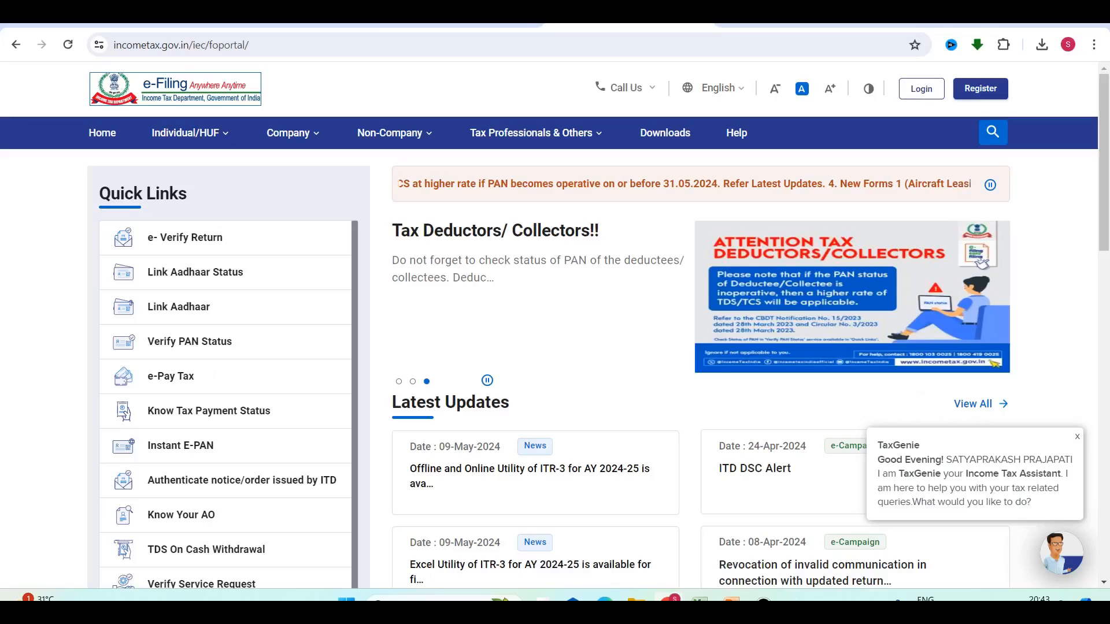
scroll(210, 356, "down", 2)
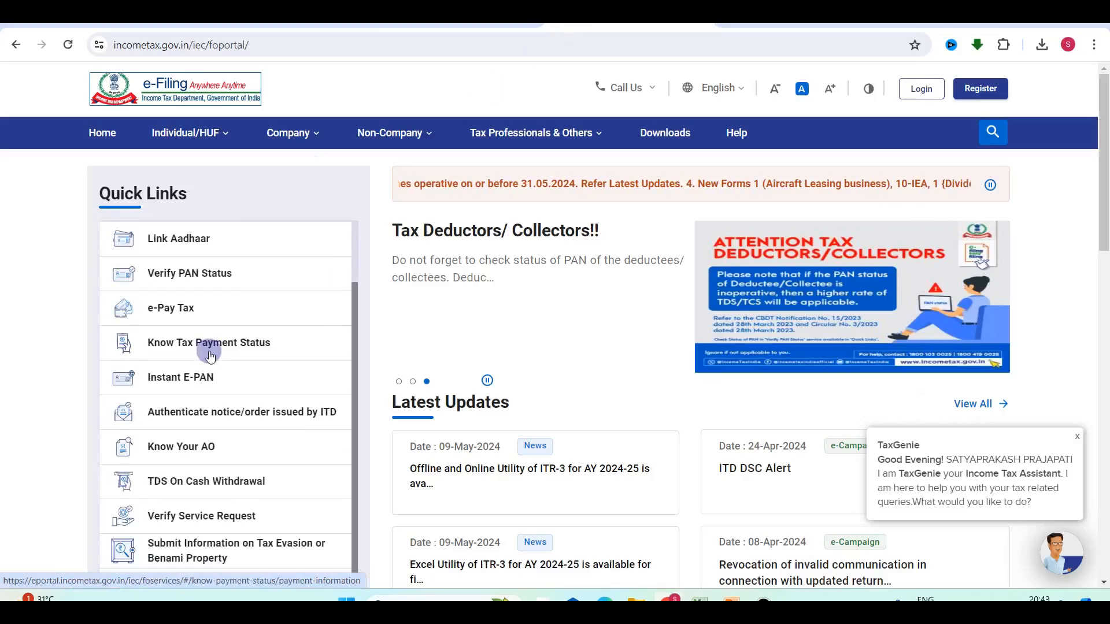
scroll(210, 404, "down", 5)
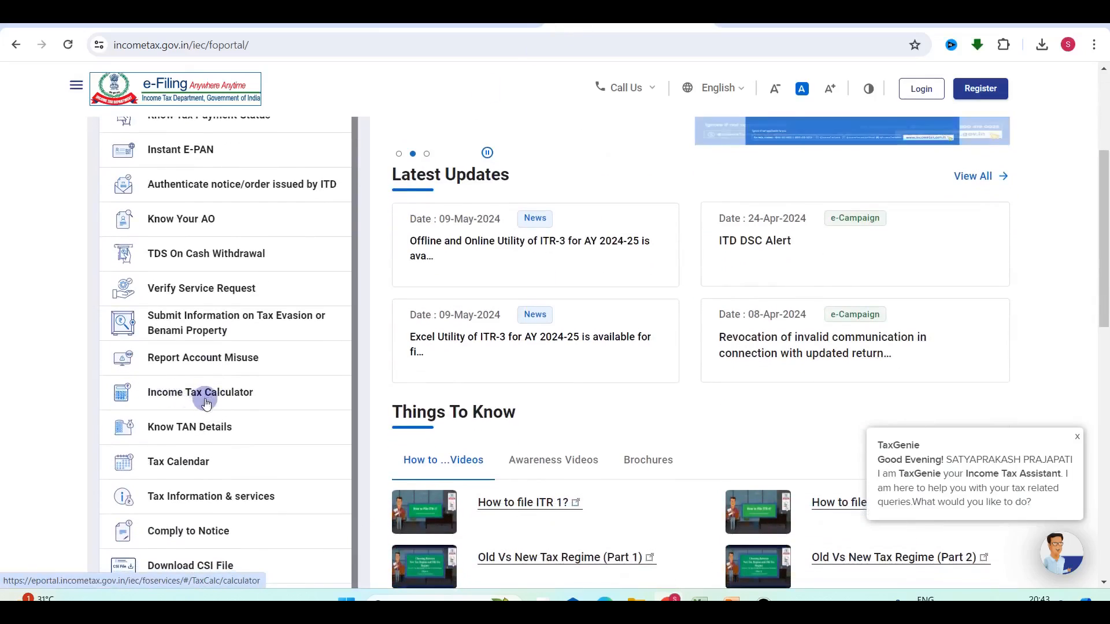
Open the Income Tax Calculator and set the assessment year to 2023-24.
left_click(196, 396)
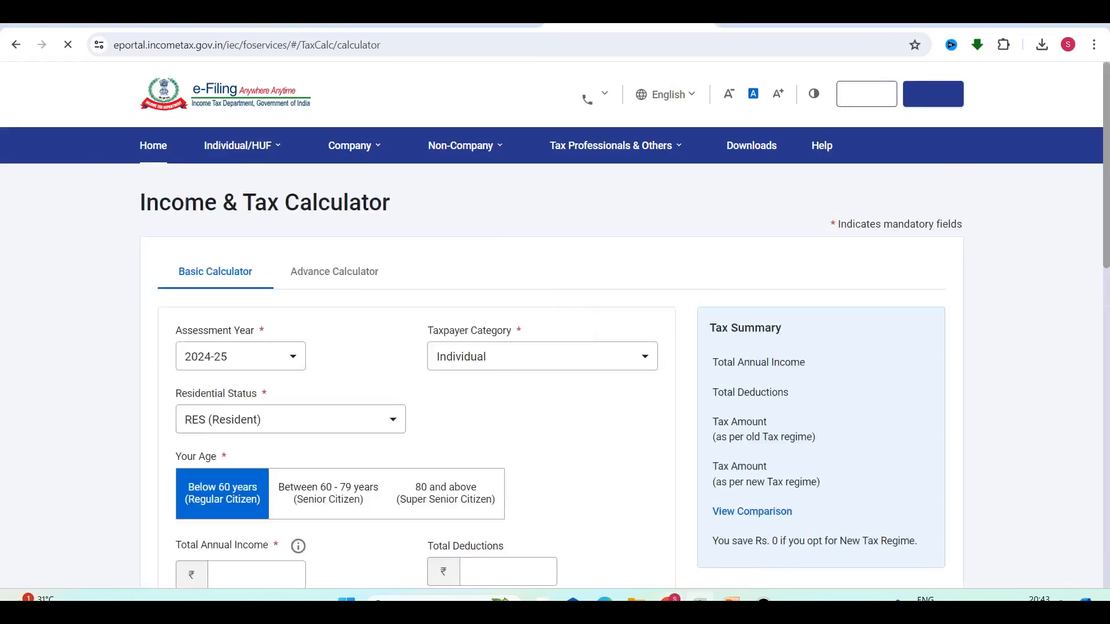
left_click(700, 600)
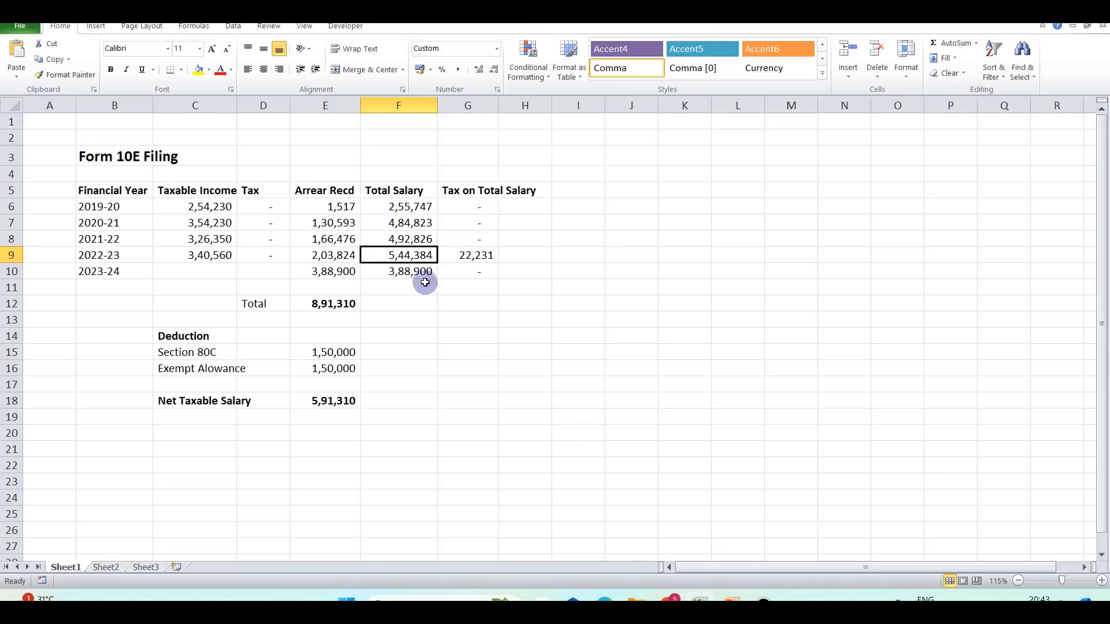
left_click(124, 256)
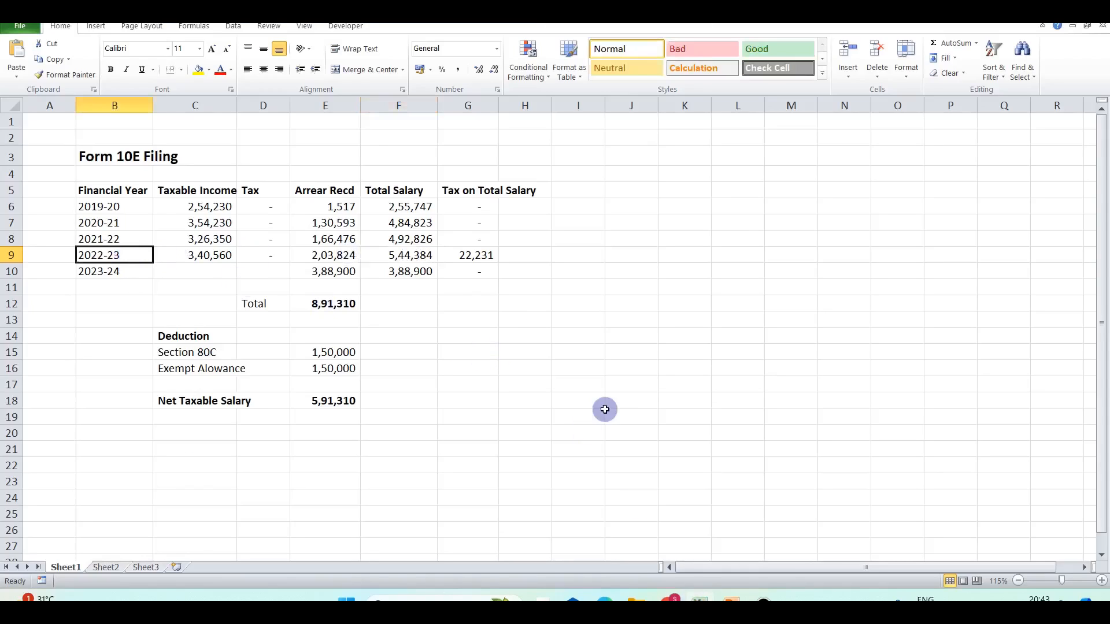
key("alt+Tab")
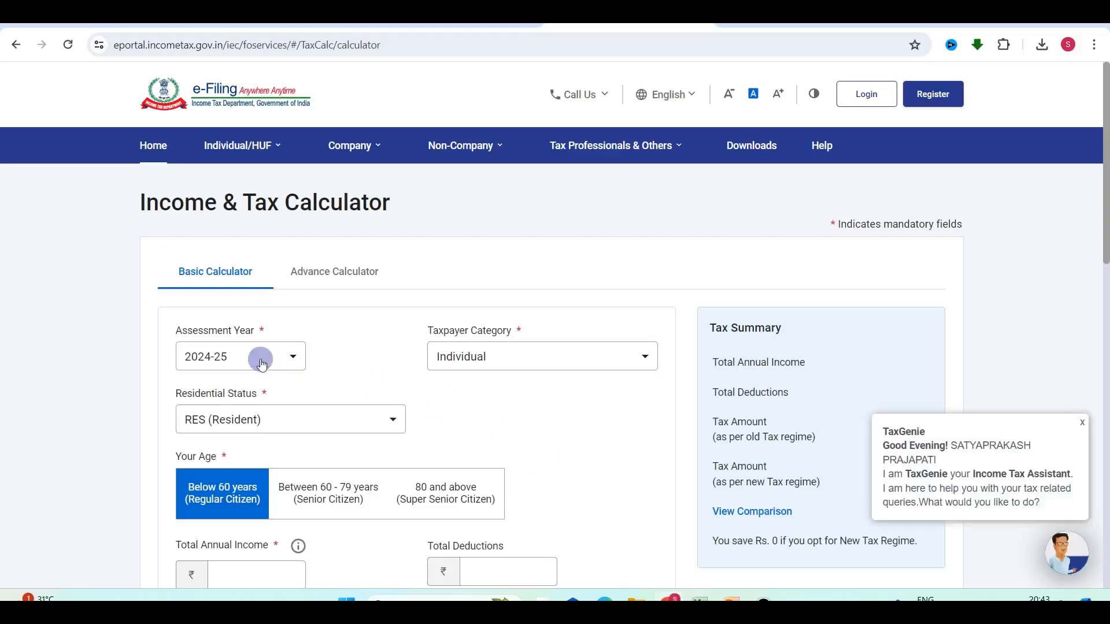
left_click(241, 356)
left_click(202, 392)
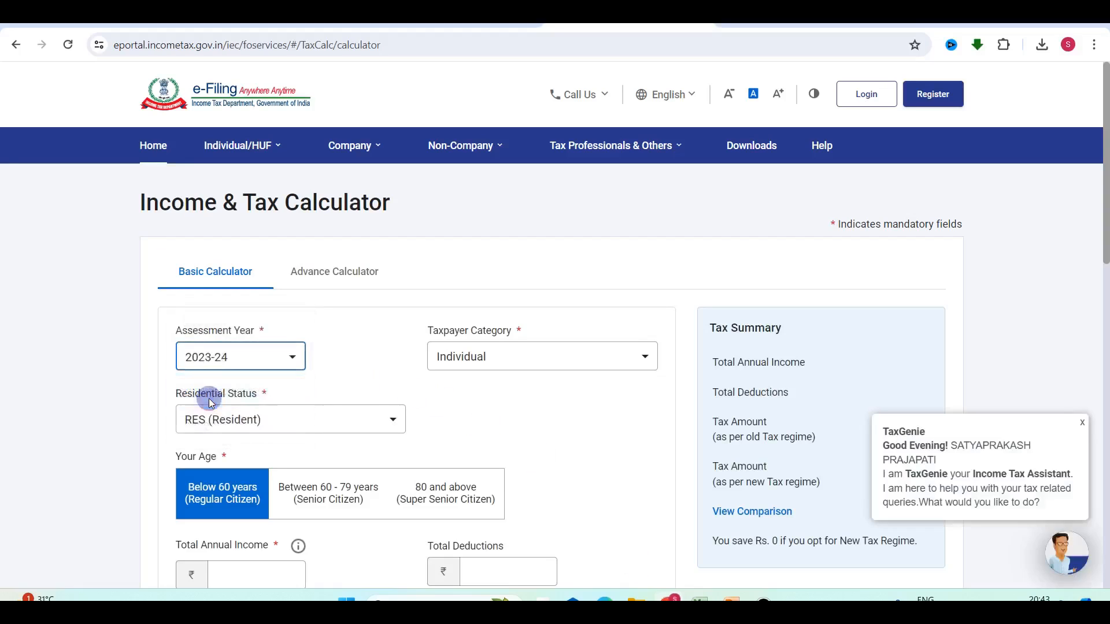
Enter 544384 as the total annual income, matching the 2022-23 total salary.
scroll(434, 416, "down", 4)
left_click(242, 346)
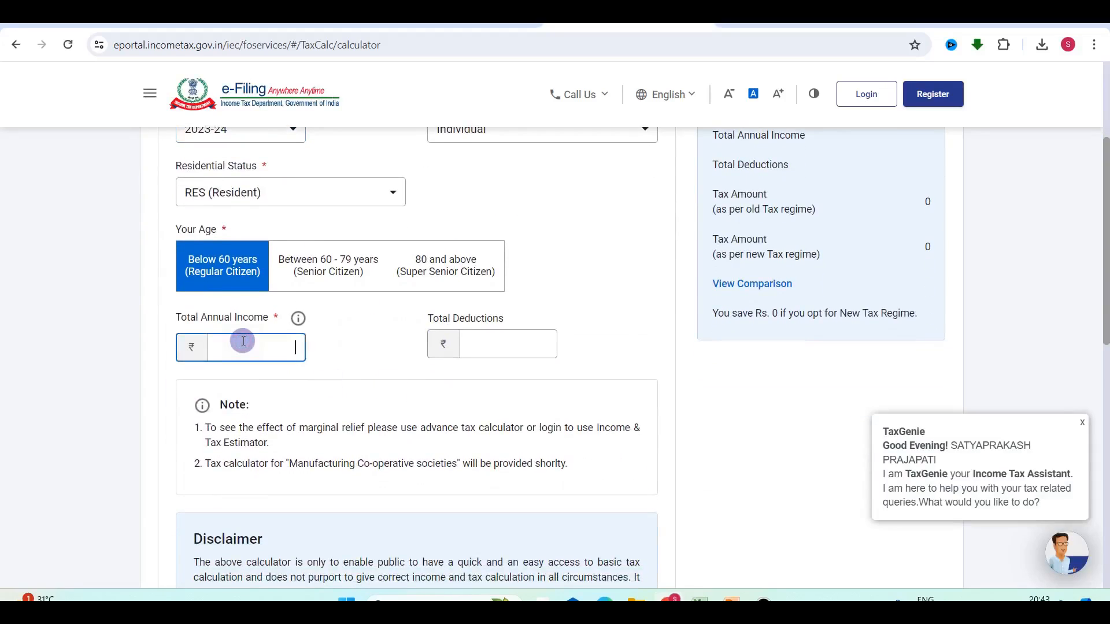
key("alt+Tab")
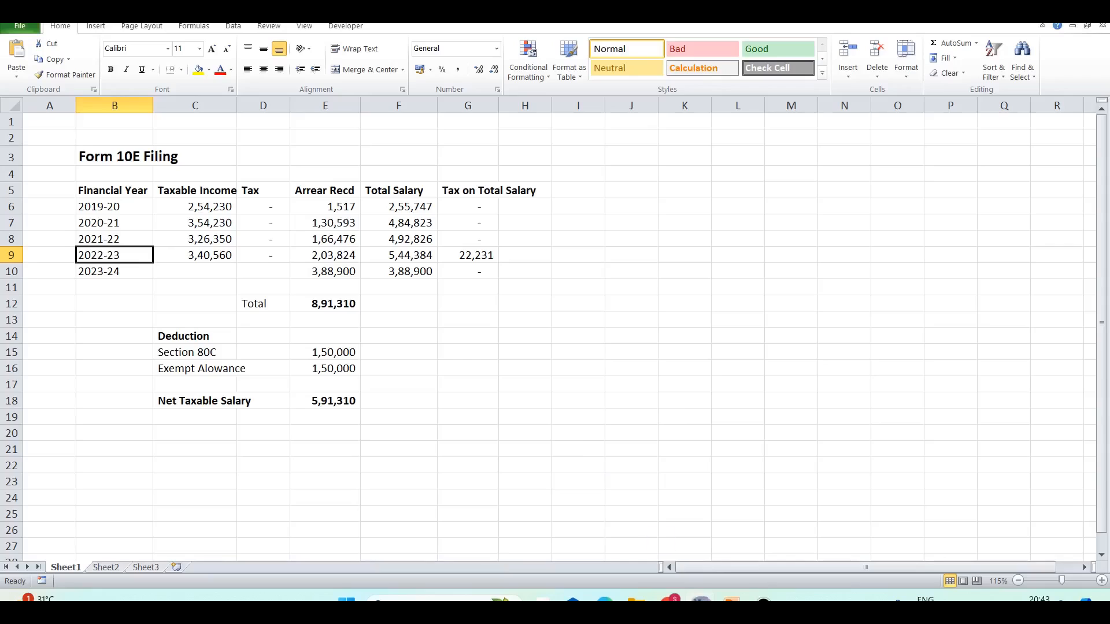
left_click(419, 259)
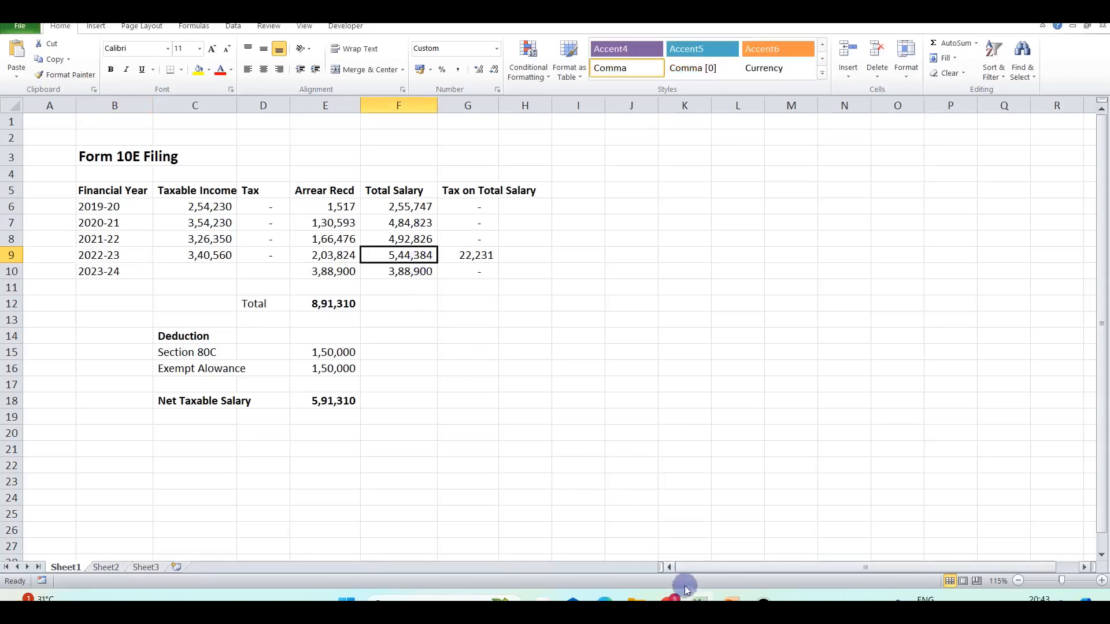
key("alt+Tab")
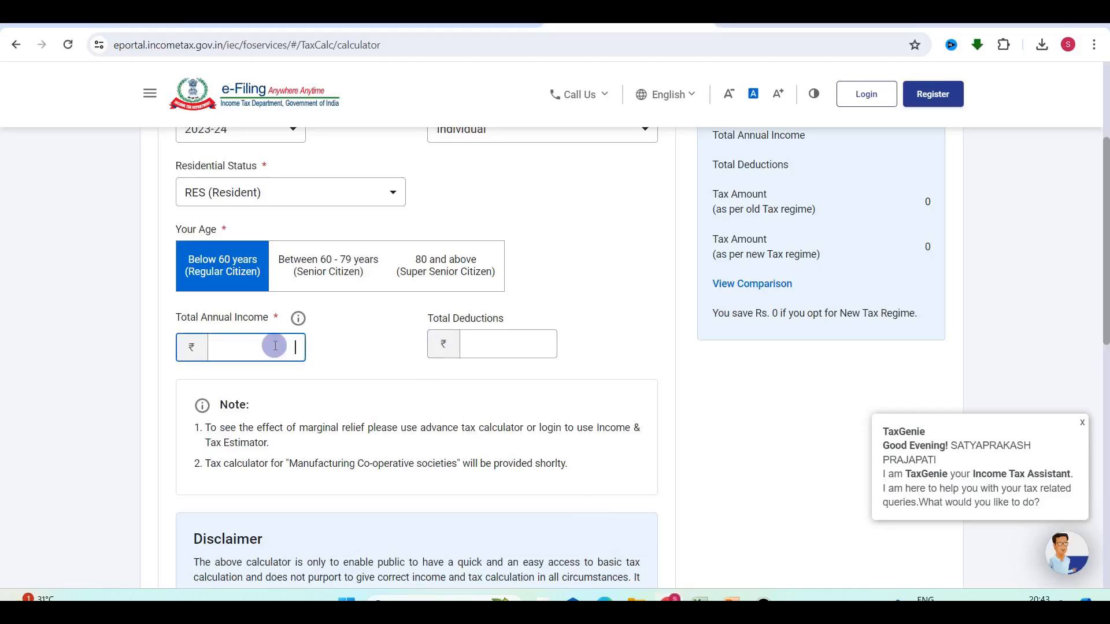
type("44384")
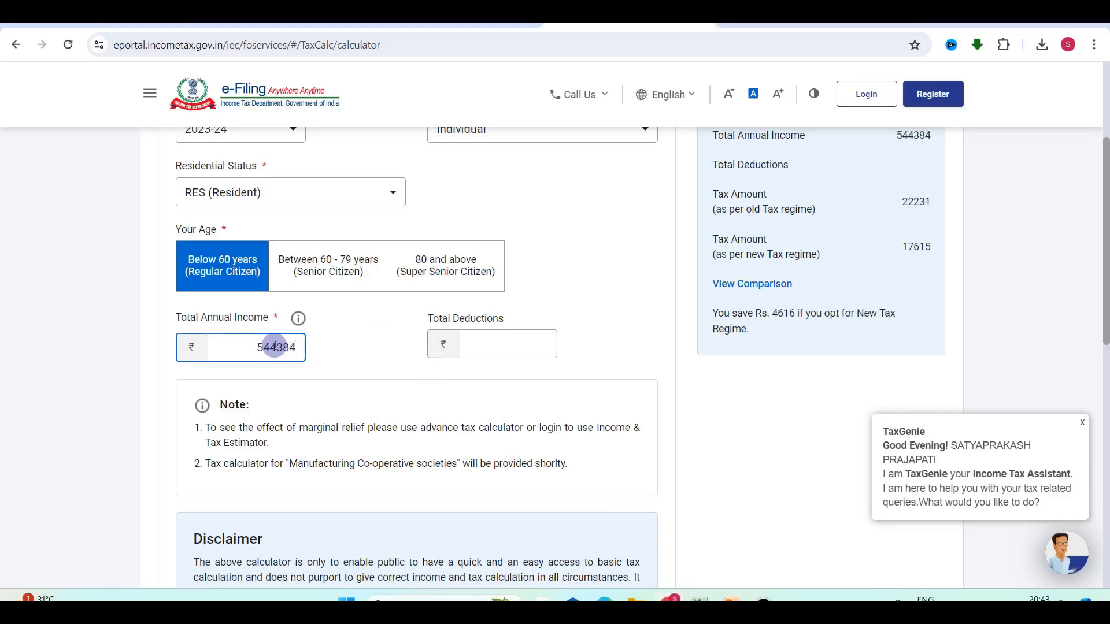
left_click(607, 395)
Close the TaxGenie popup and highlight the old-regime tax of 22231.
scroll(607, 395, "up", 2)
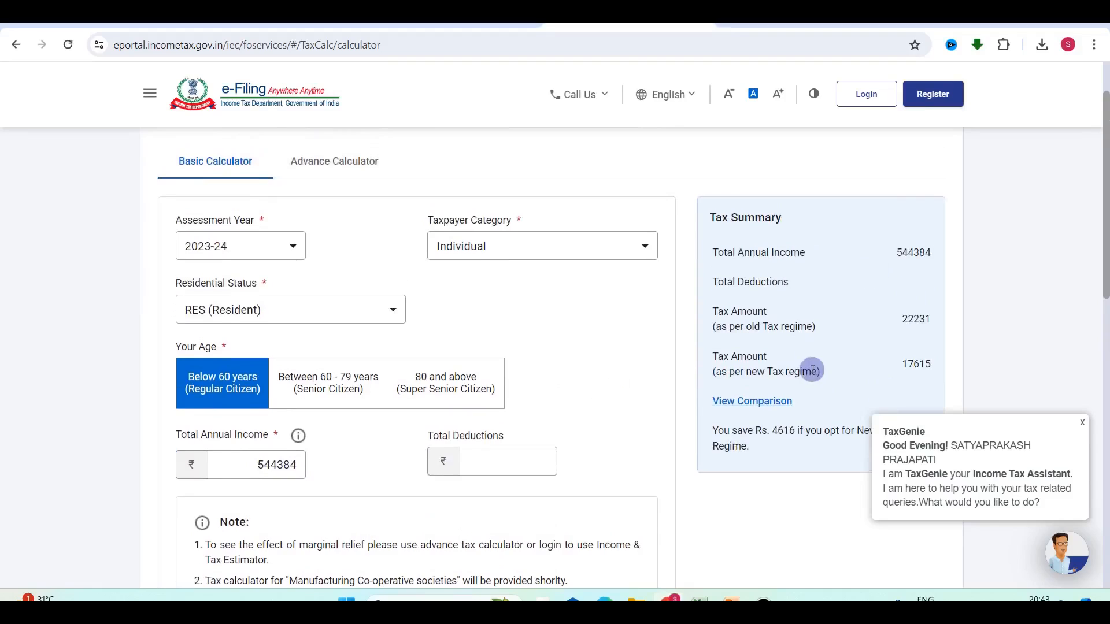
scroll(815, 373, "down", 1)
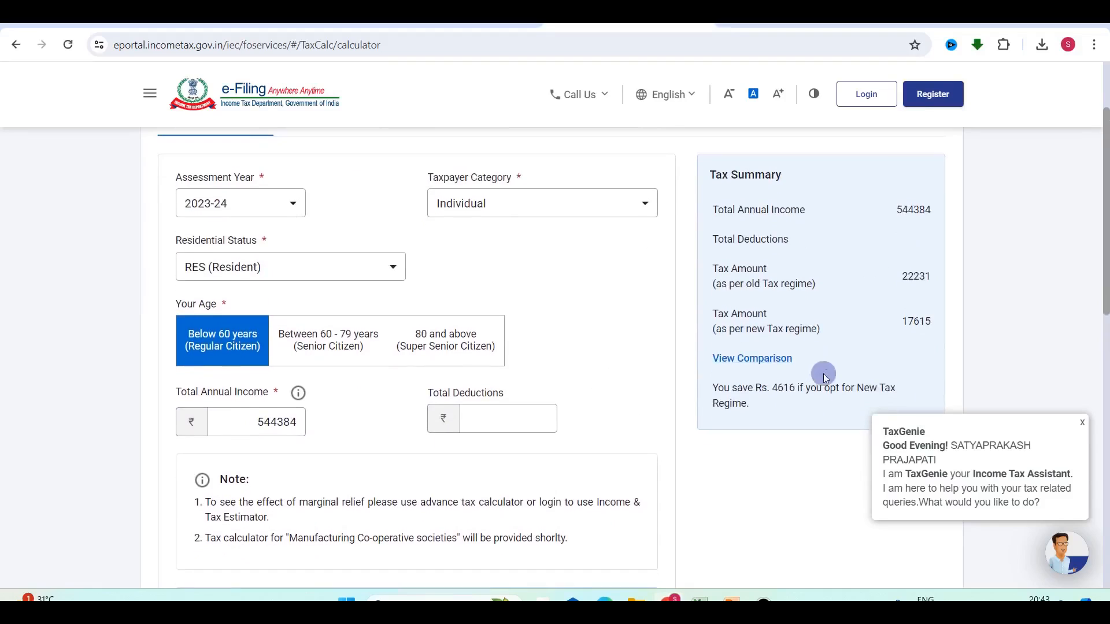
left_click(1082, 425)
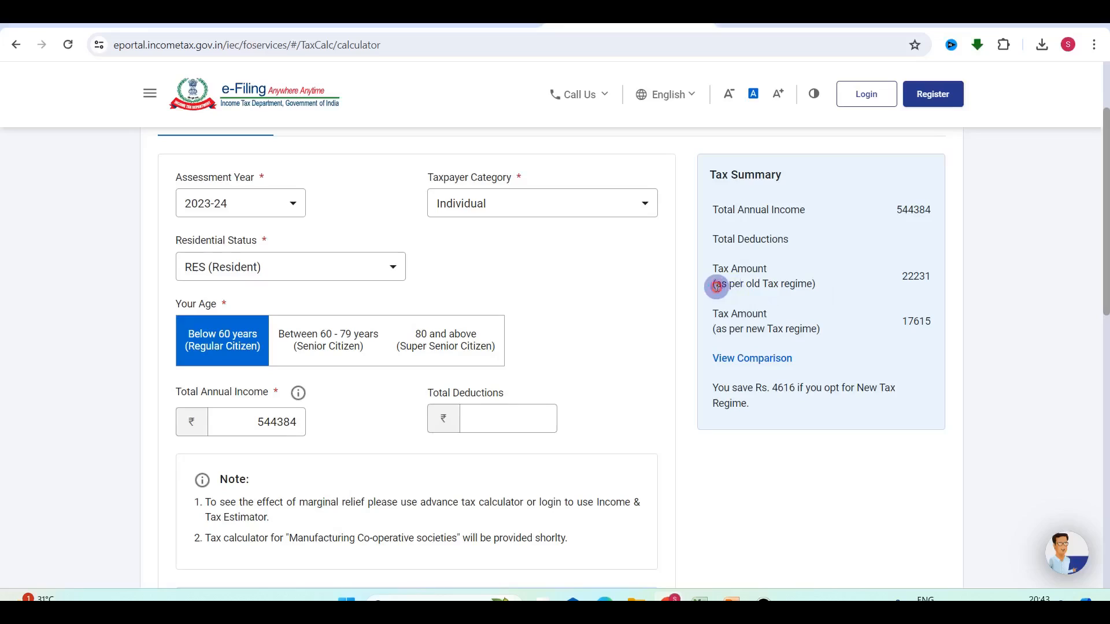
left_click_drag(716, 287, 807, 284)
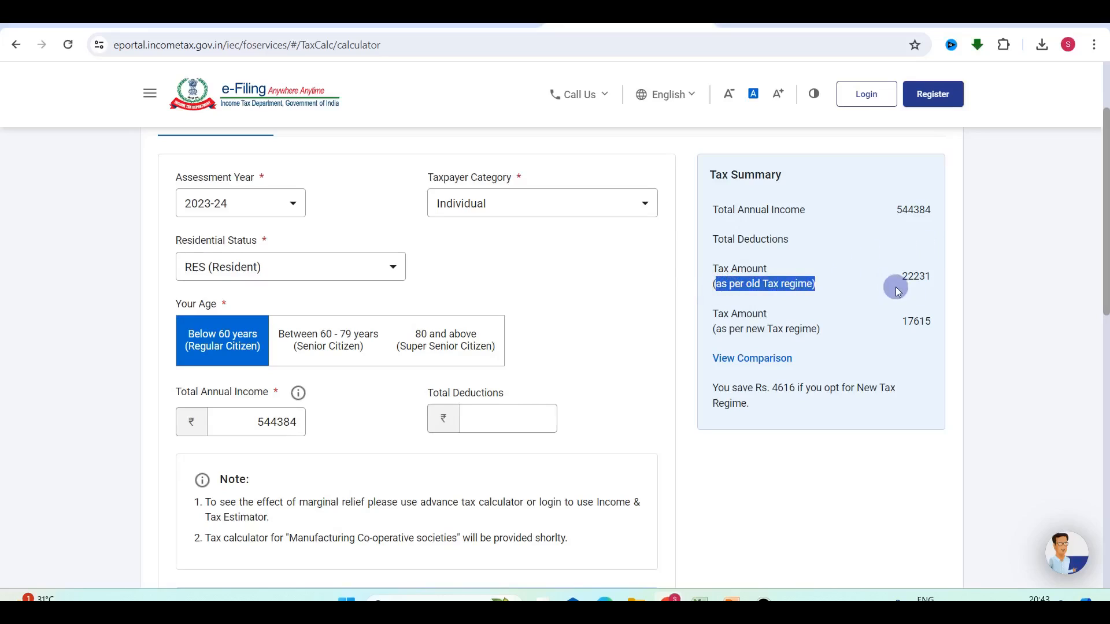
left_click(700, 598)
Check the 2022-23 tax of 22,231 and the deductions totalling 3,00,000 in Excel.
left_click(484, 255)
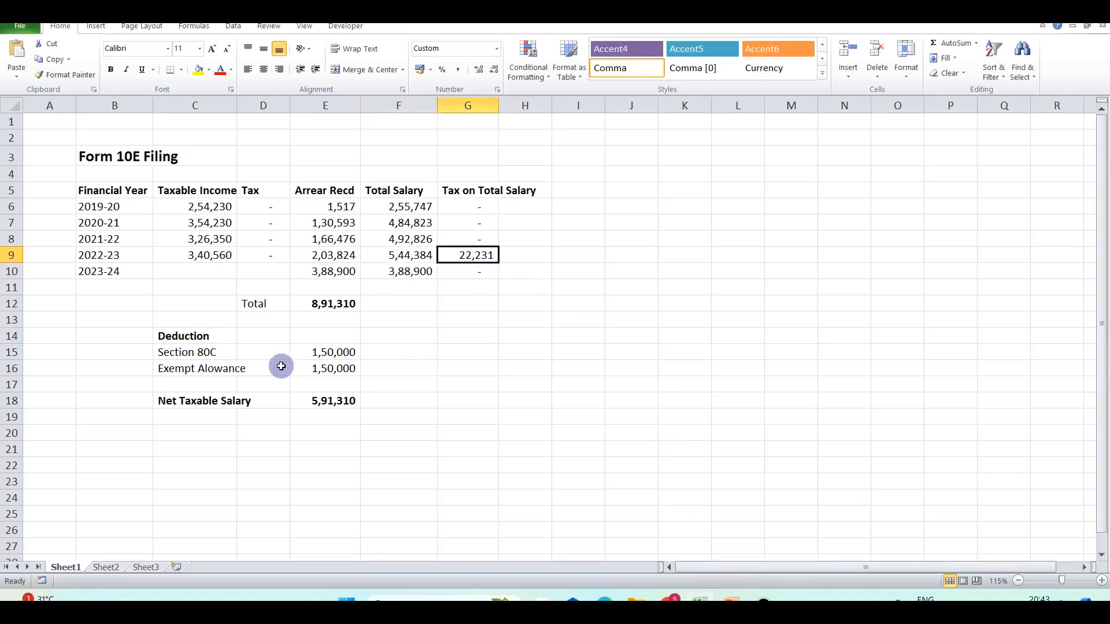
left_click(336, 322)
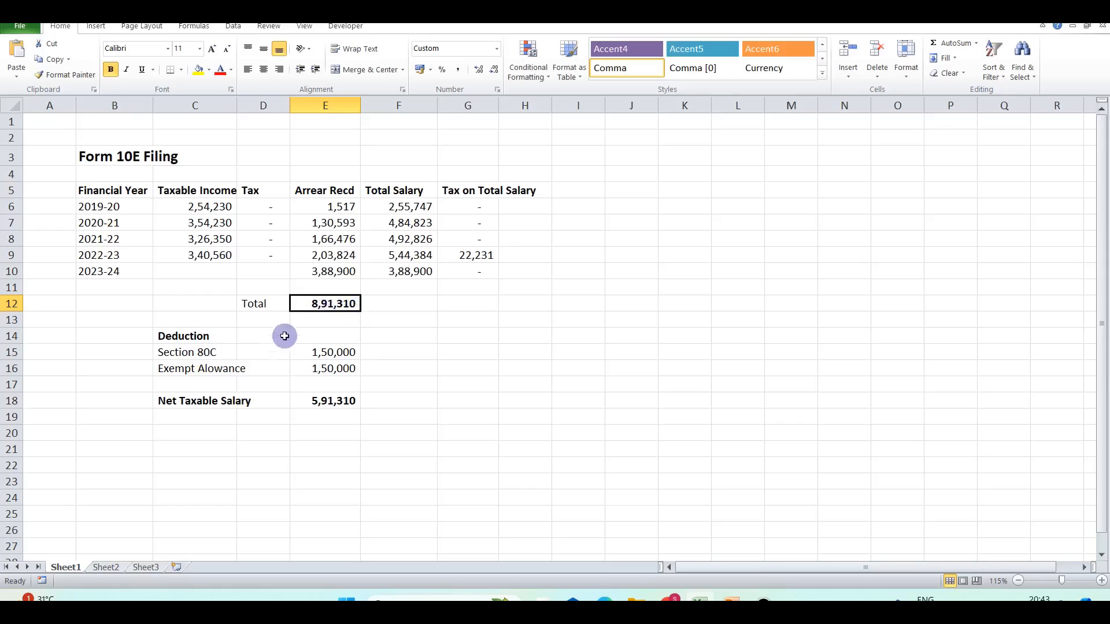
left_click(188, 351)
left_click(328, 351)
left_click(193, 370)
left_click_drag(330, 353, 331, 369)
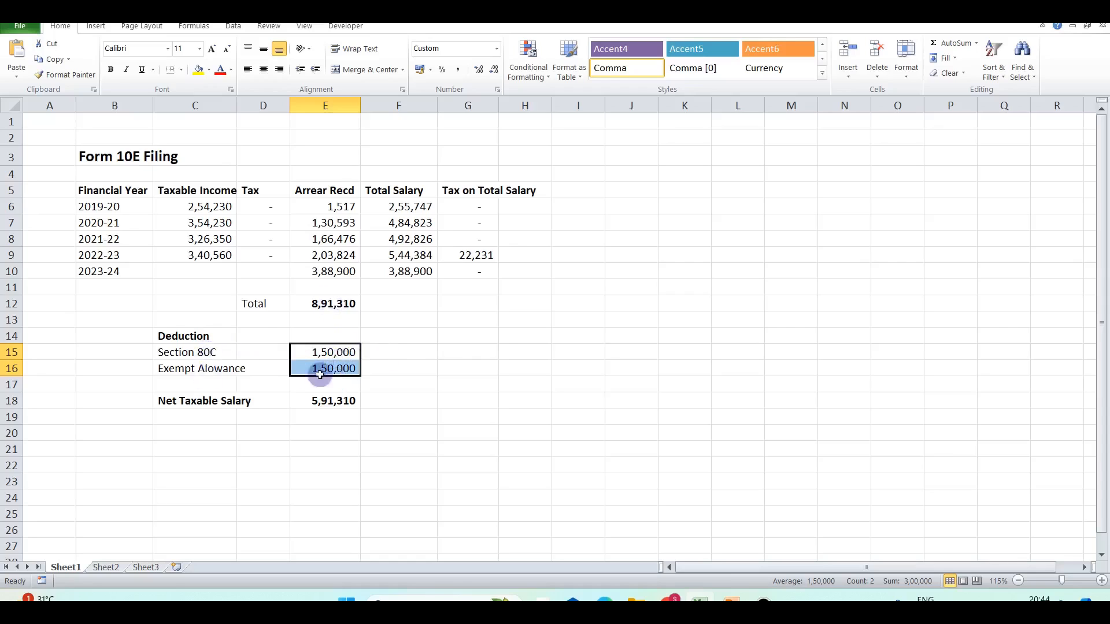
Inspect the Net Taxable Salary formula without editing it, then return to the portal.
left_click(322, 405)
double_click(322, 405)
key("Escape")
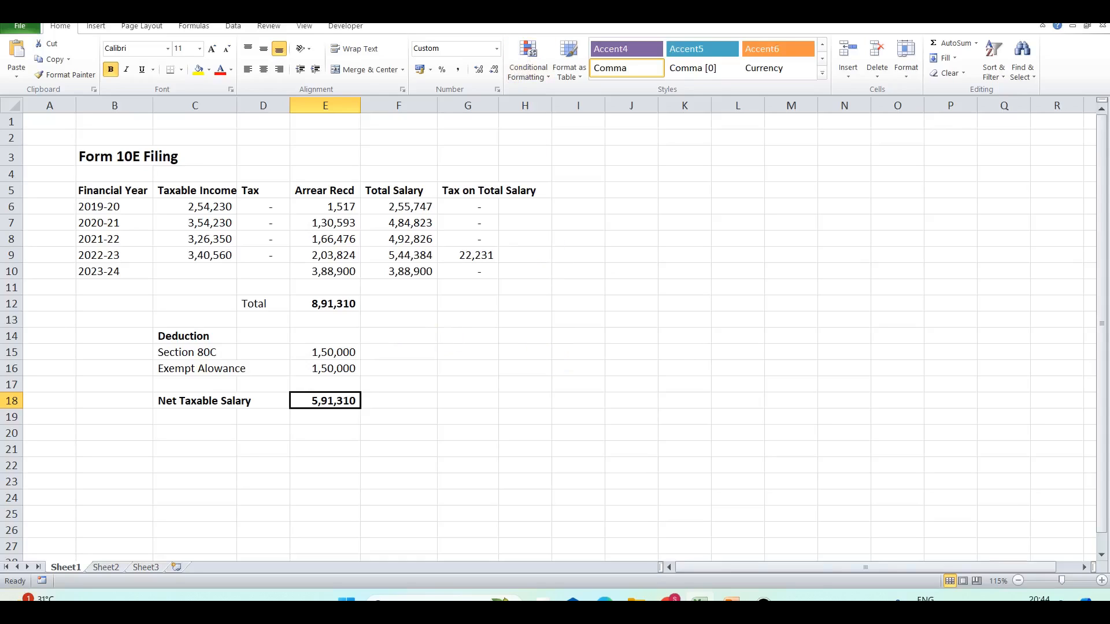
key("alt+Tab")
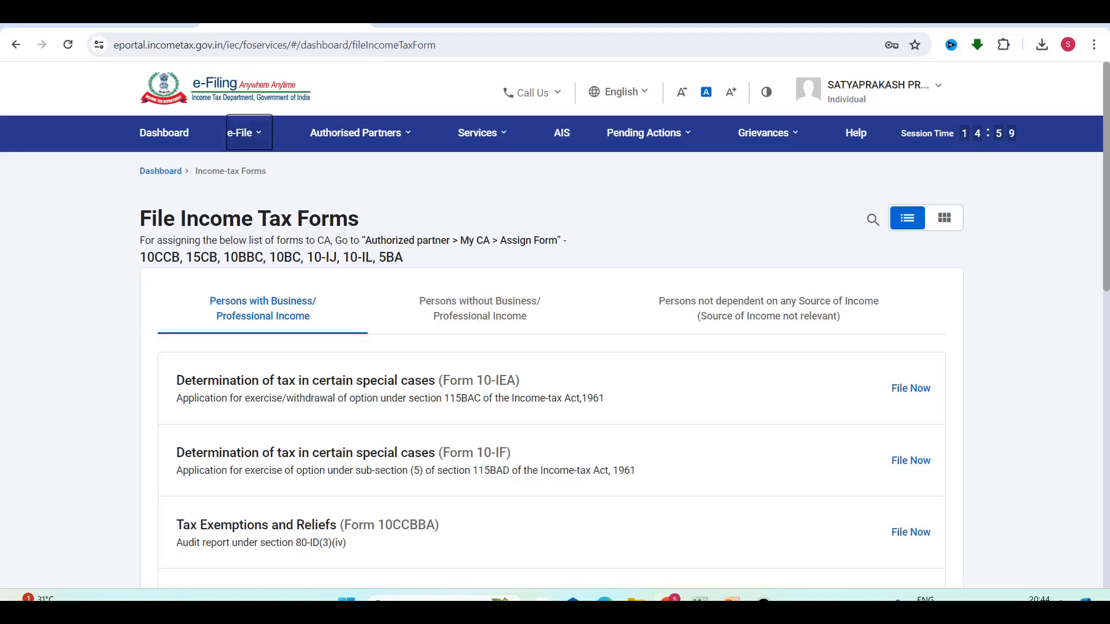
Start filing Form 10E from File Income Tax Forms under Persons without Business.
mouse_move(249, 134)
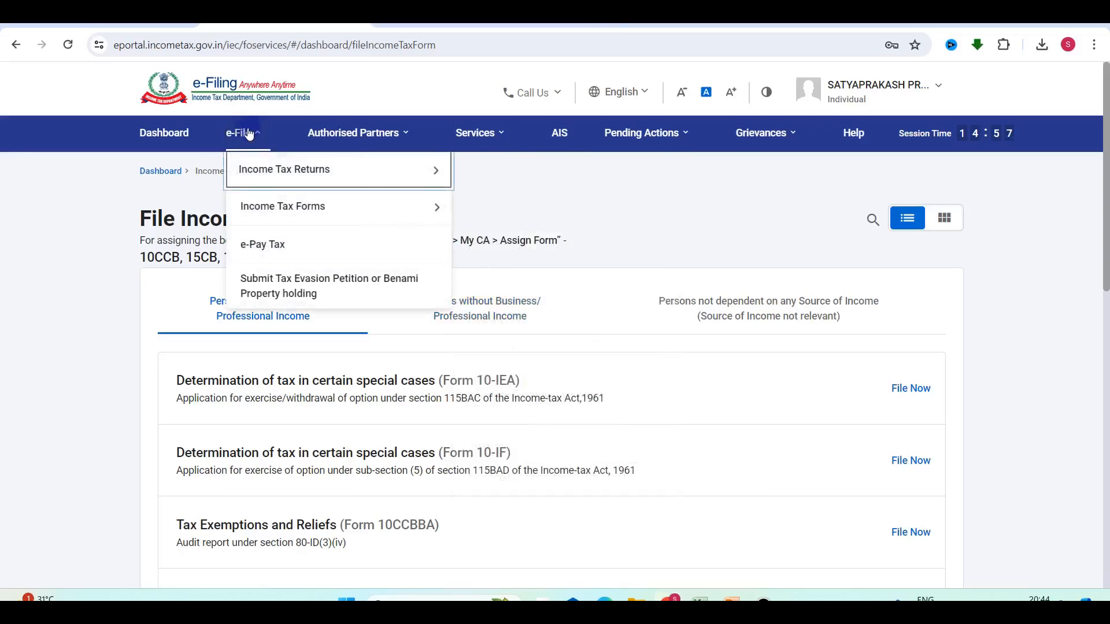
mouse_move(287, 208)
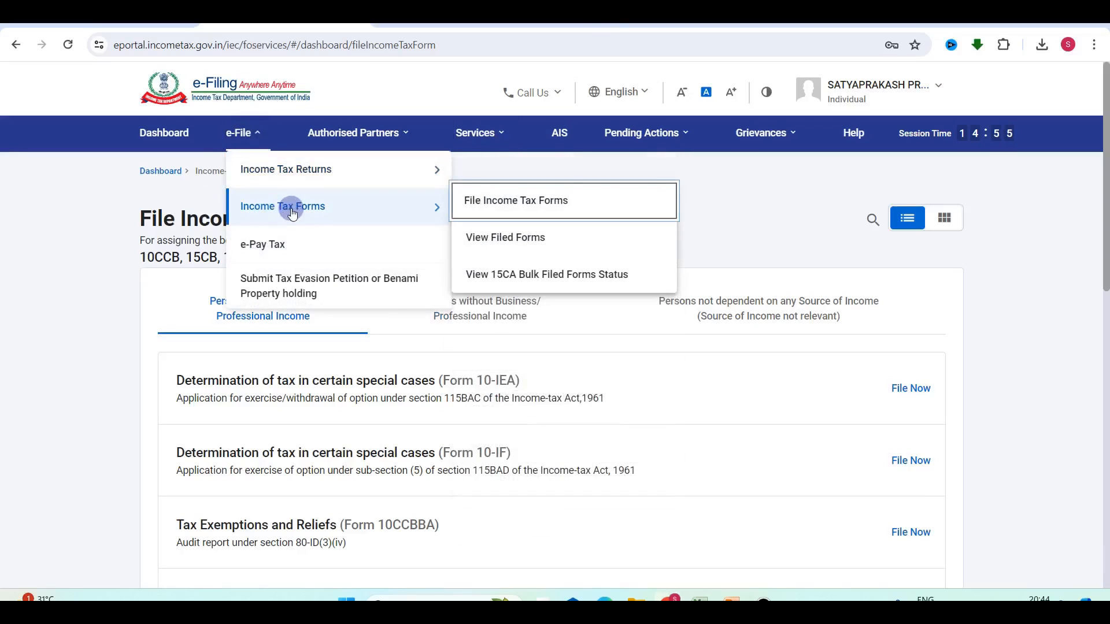
left_click(517, 203)
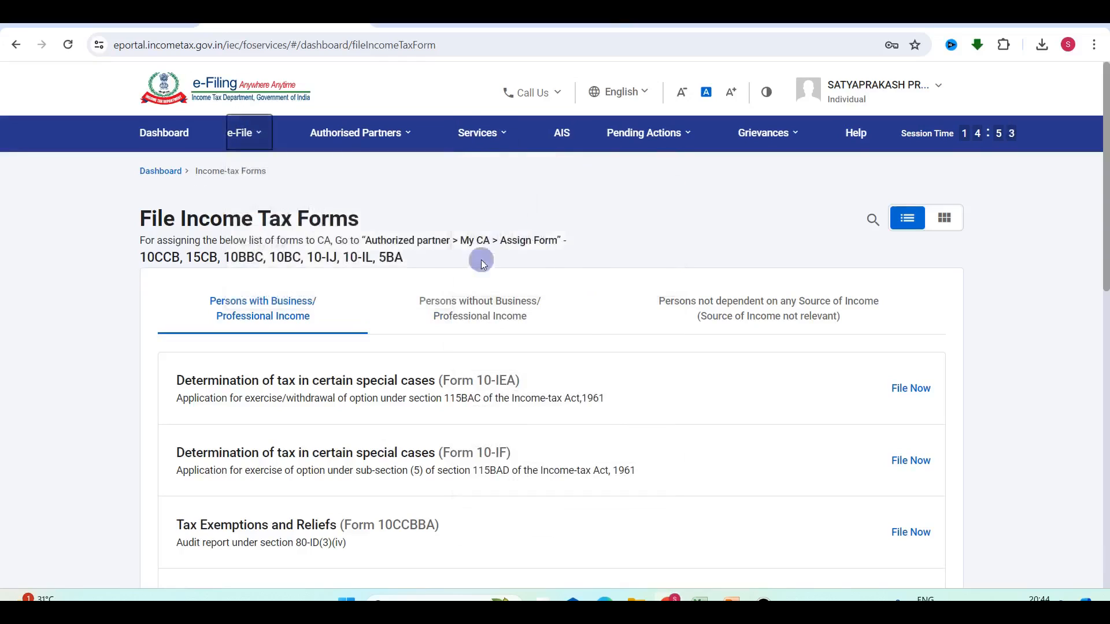
left_click(491, 315)
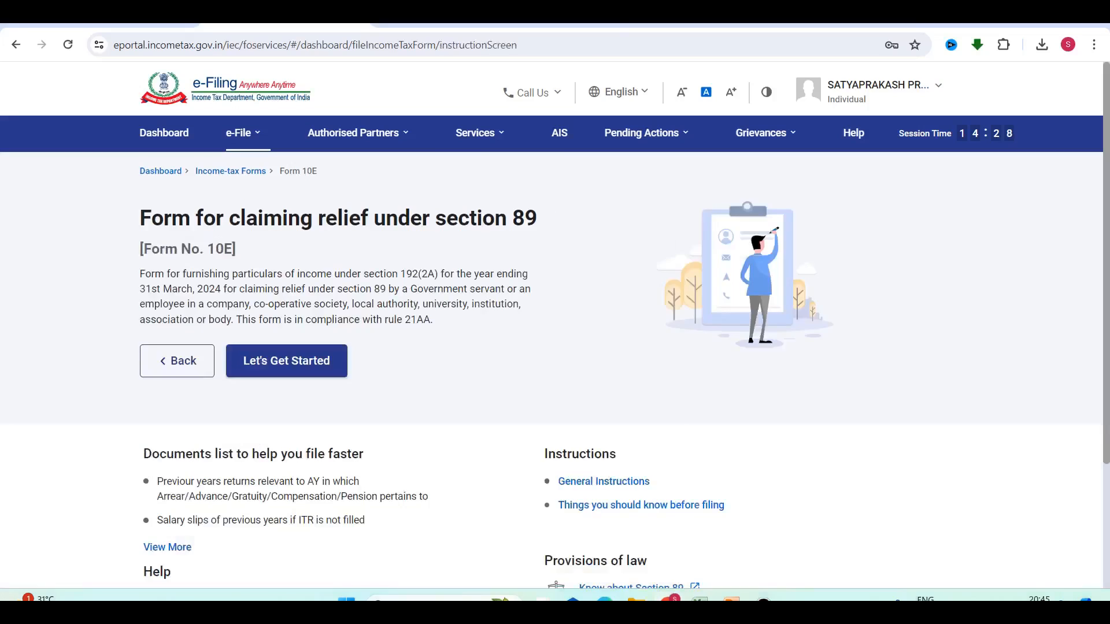
left_click(284, 368)
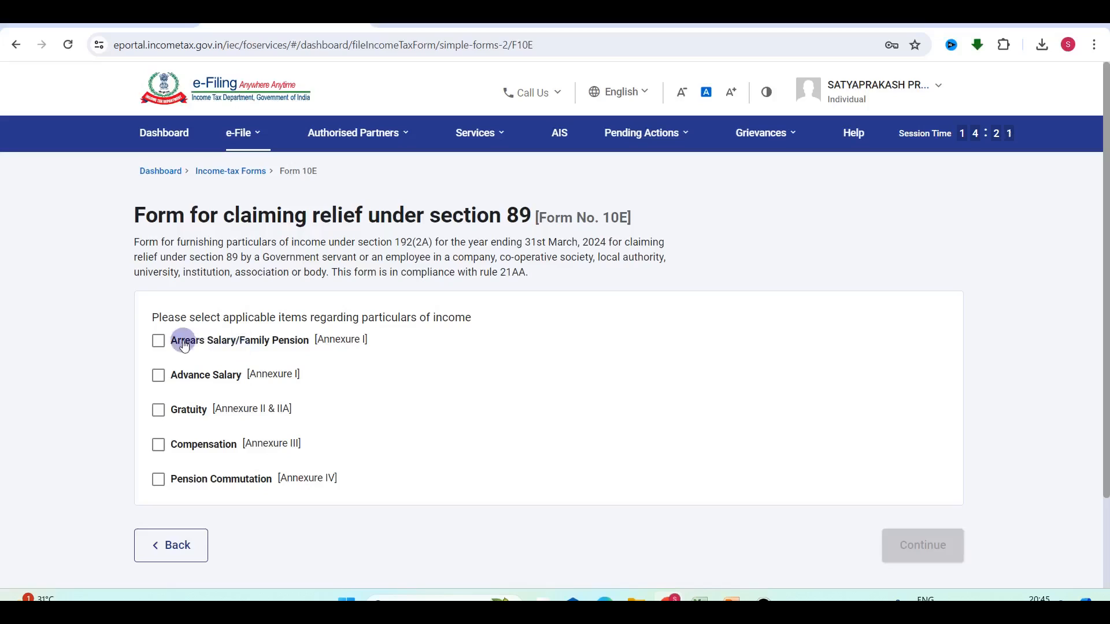
Claim relief for Arrears Salary/Family Pension and open its Annexure I details.
left_click(164, 345)
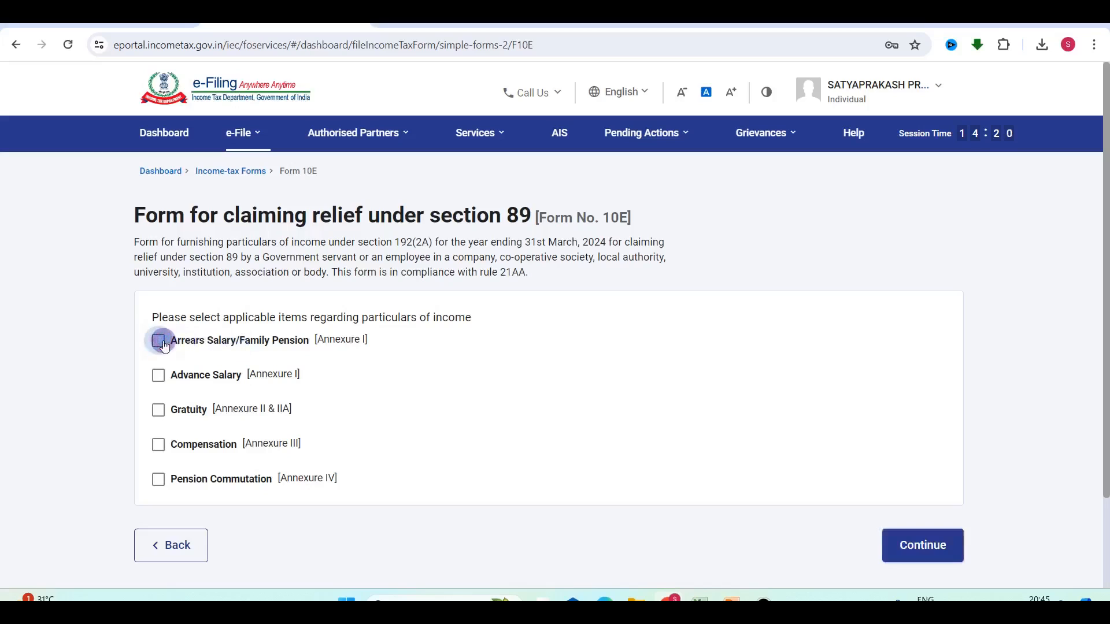
left_click(913, 545)
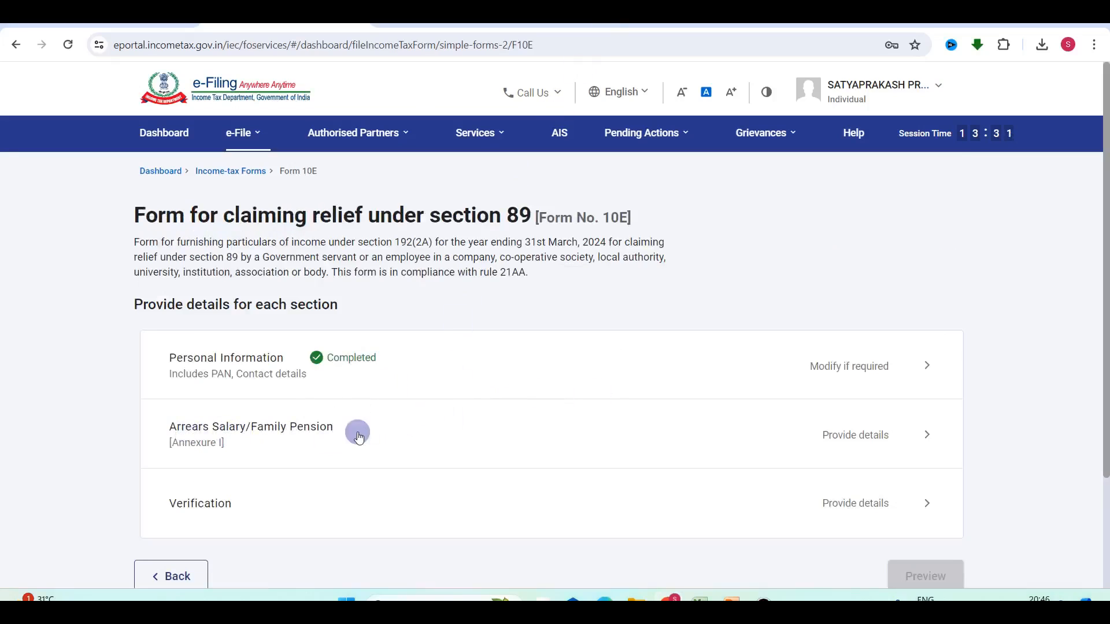
left_click(828, 438)
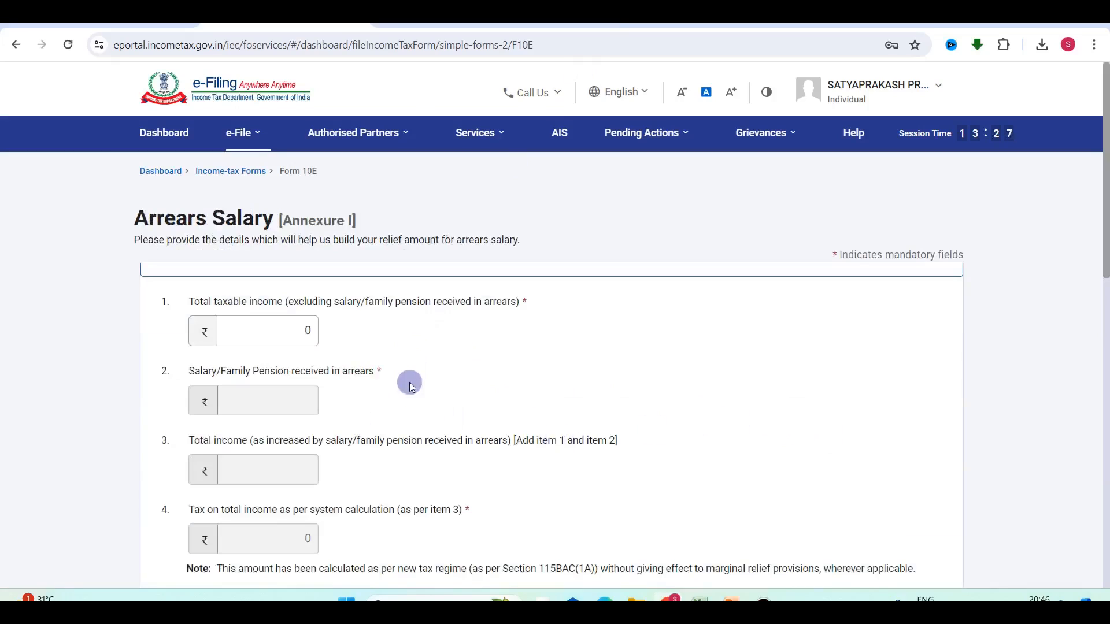
Add a new Table 'A' entry and look up the 2019-20 row in the Form 10E worksheet.
scroll(409, 383, "down", 7)
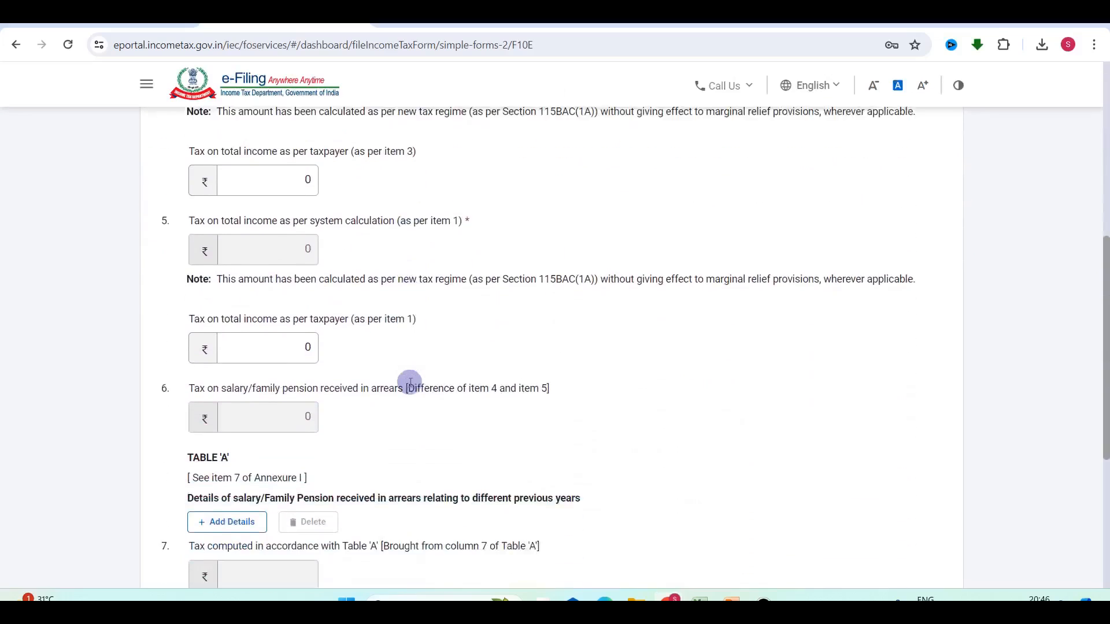
scroll(410, 383, "down", 1)
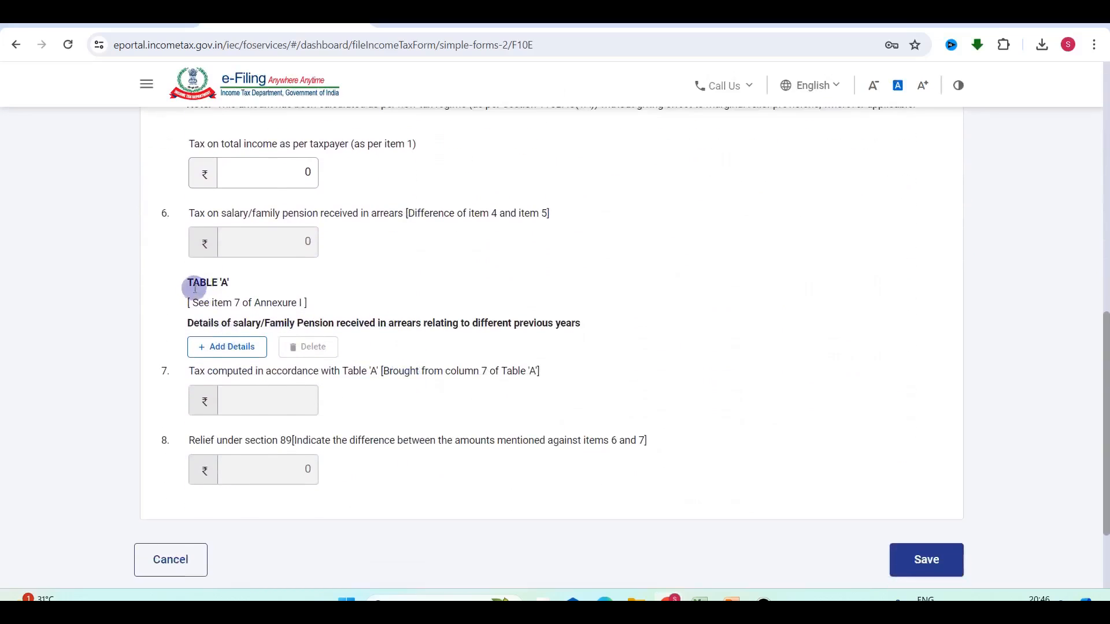
left_click(223, 348)
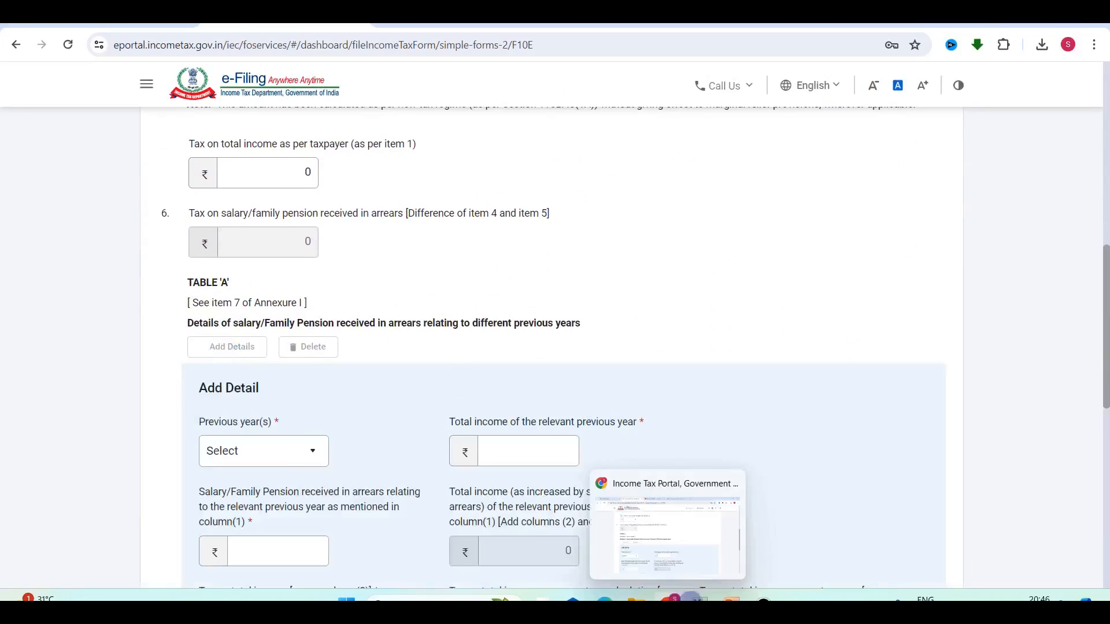
left_click(700, 599)
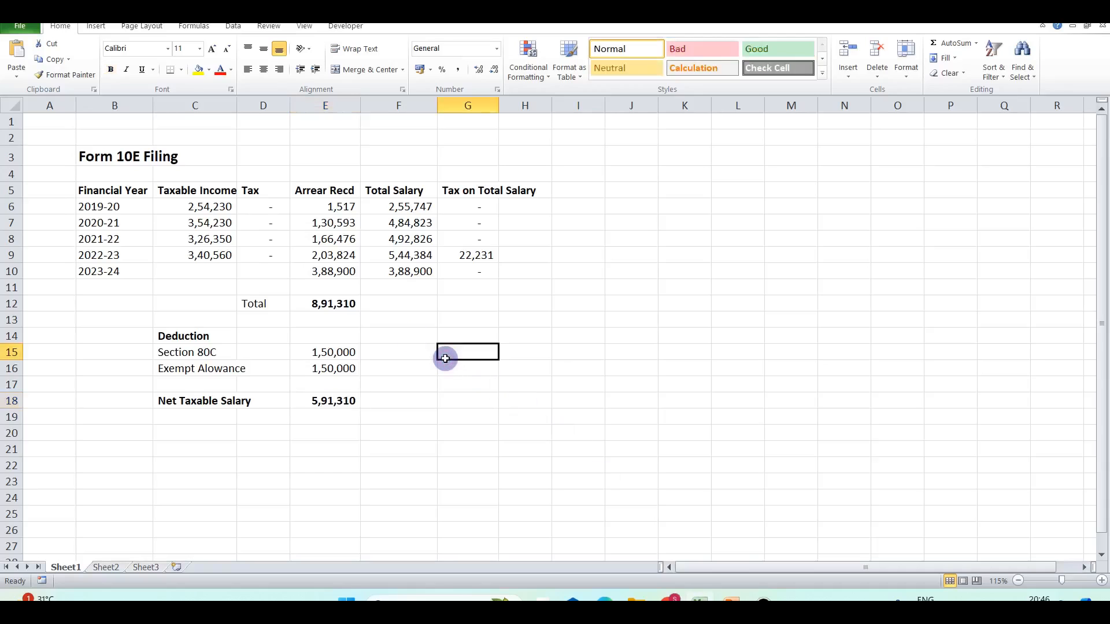
left_click(120, 207)
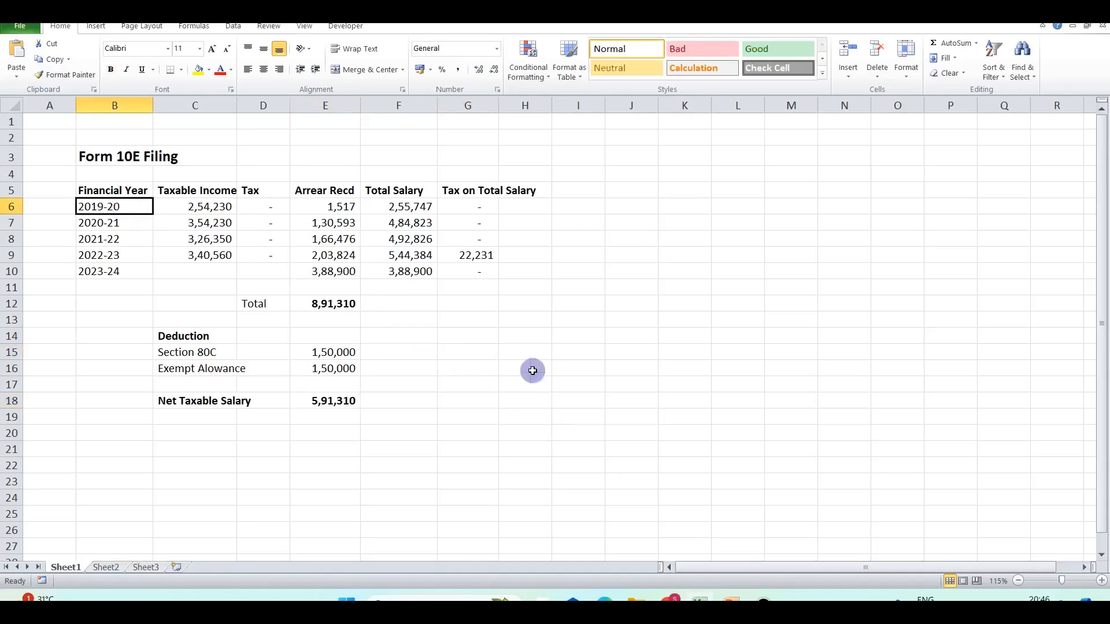
key("alt+Tab")
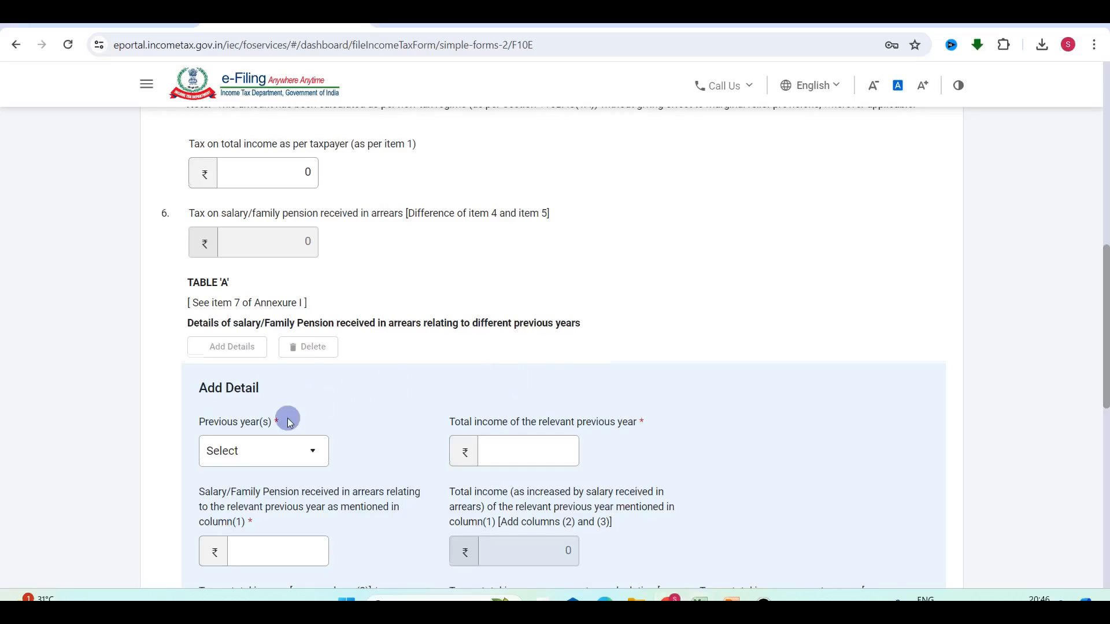
scroll(287, 418, "down", 3)
Choose previous year 2019-20 and enter its total income of 2,54,230 from the sheet.
left_click(235, 278)
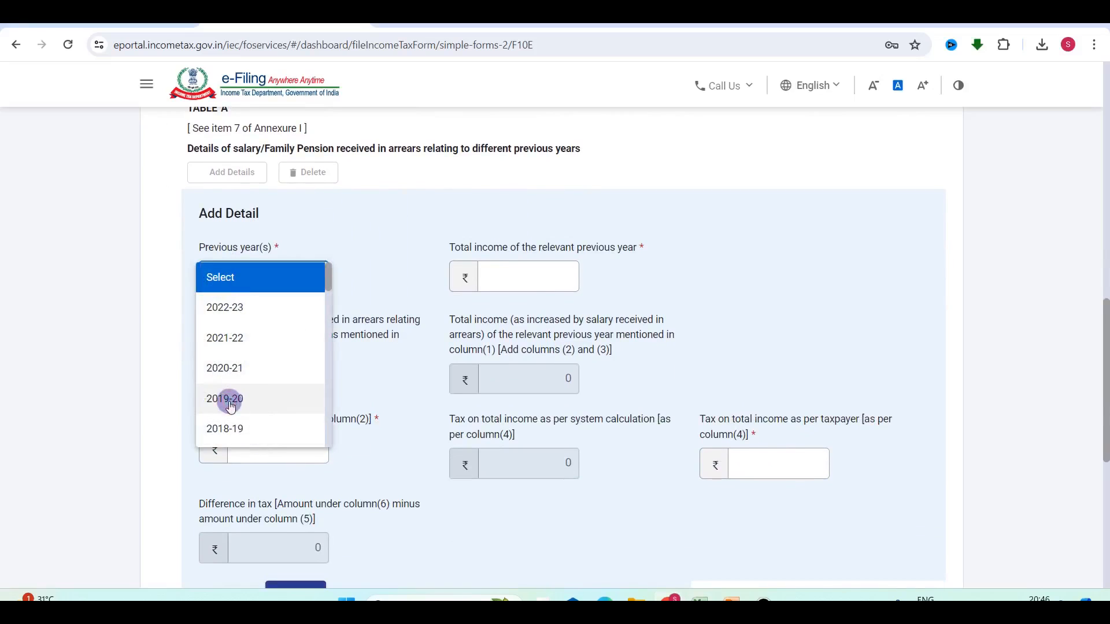
left_click(231, 402)
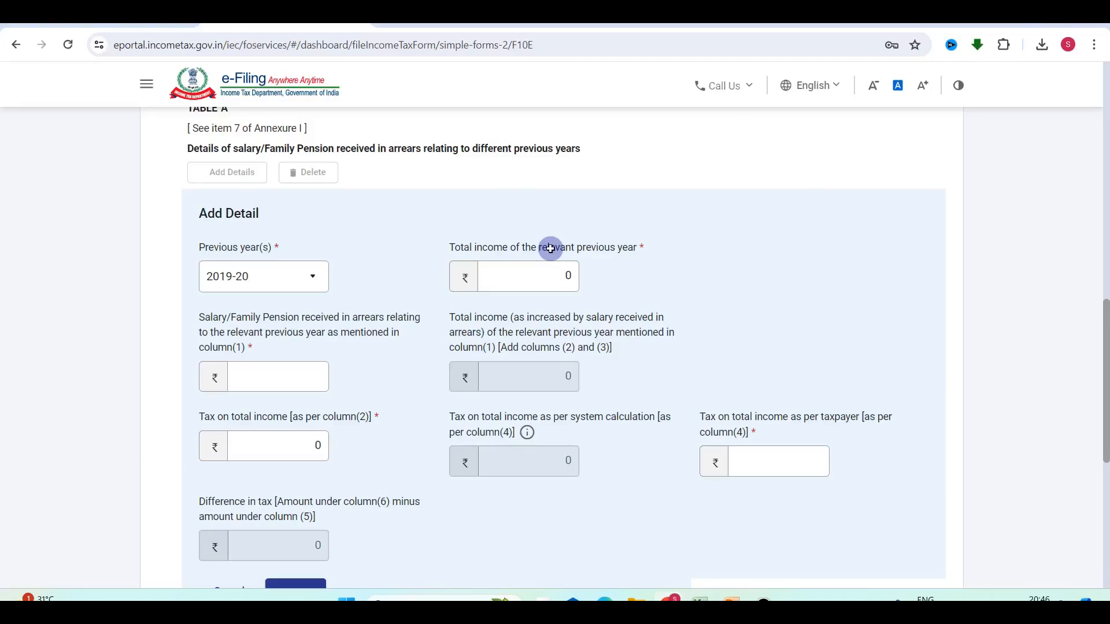
key("alt+Tab")
left_click(198, 206)
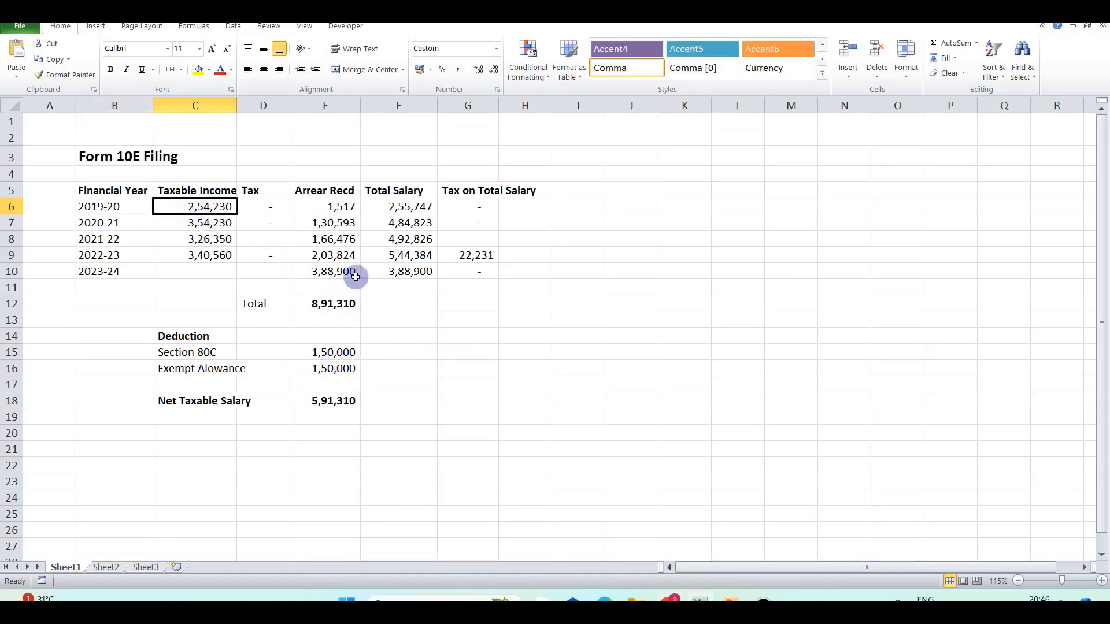
key("alt+Tab")
left_click(553, 271)
type("254230")
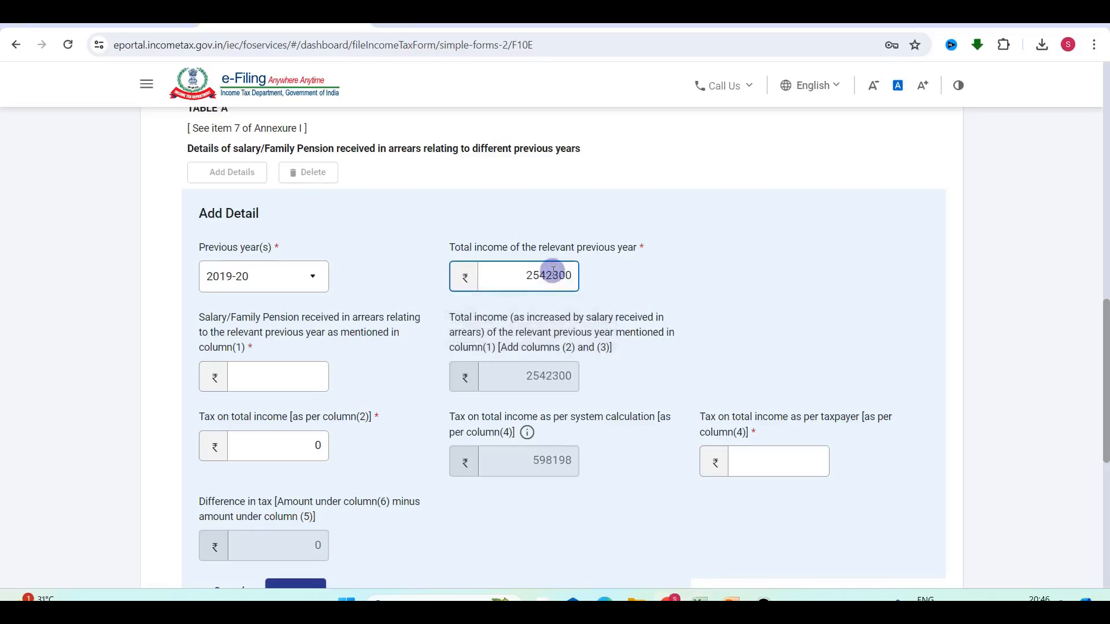
left_click(756, 285)
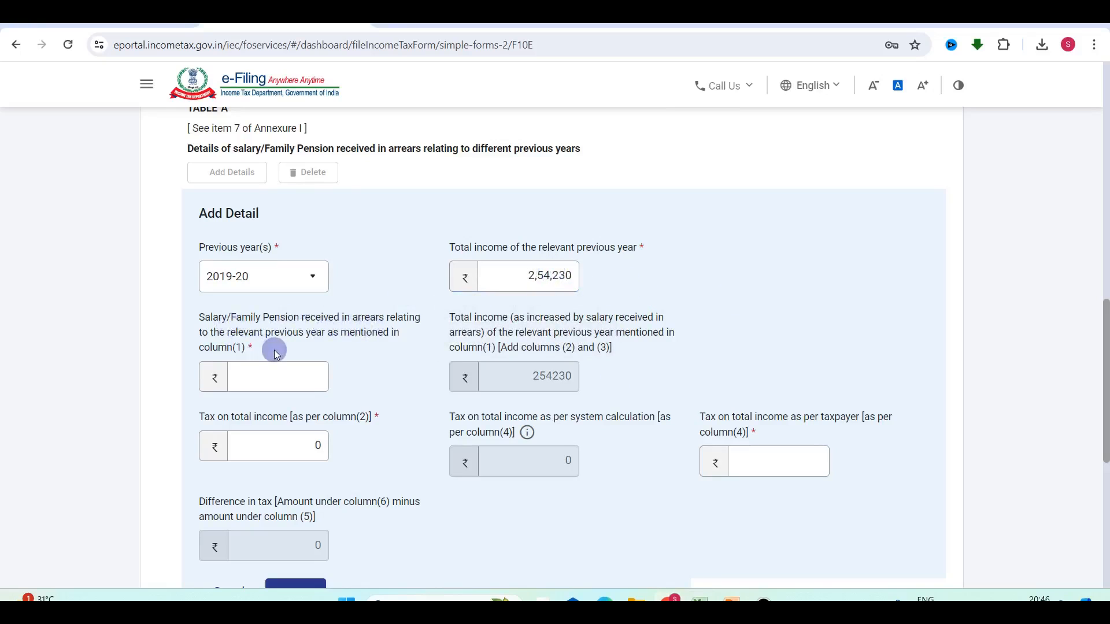
Enter 2019-20 arrears of 1,517 and verify the 2,55,747 total against the sheet.
key("alt+Tab")
left_click(310, 203)
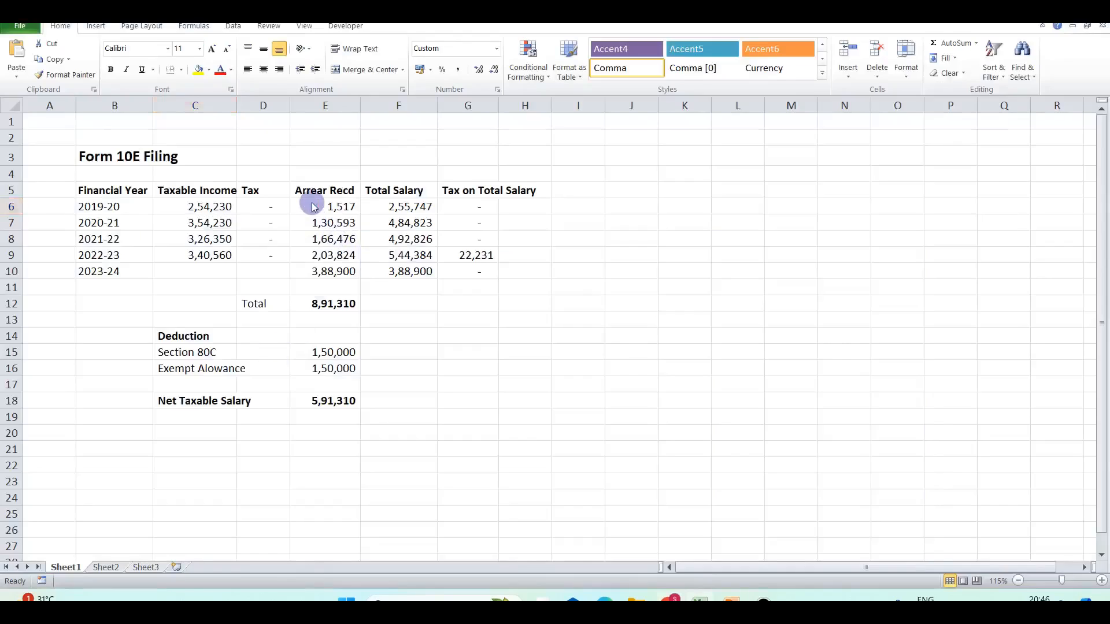
key("alt+Tab")
left_click(255, 391)
type("1517")
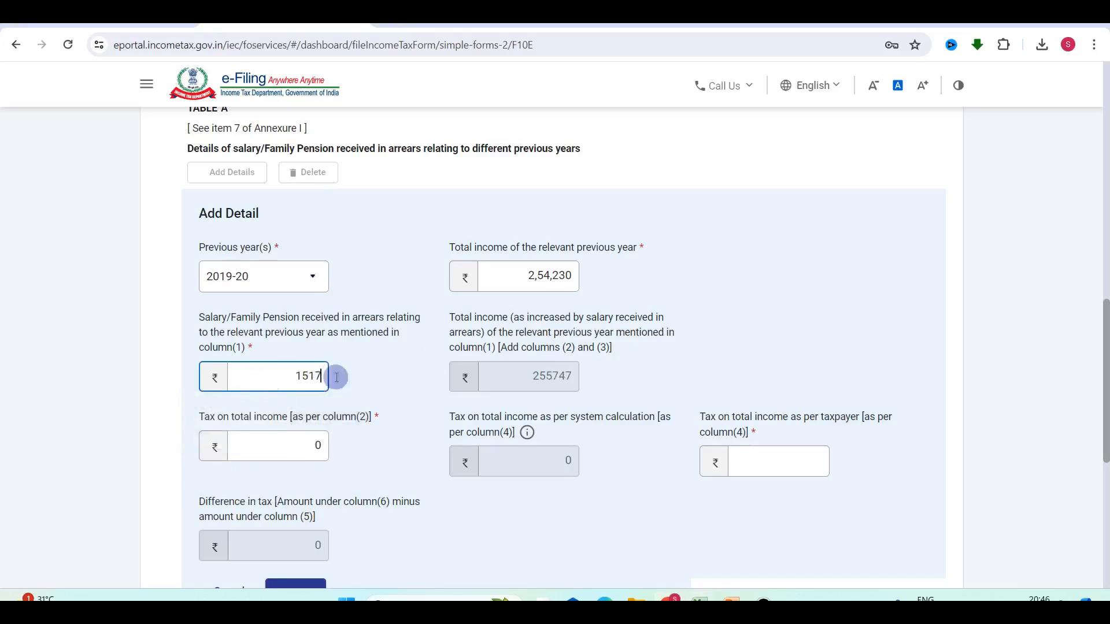
left_click(686, 350)
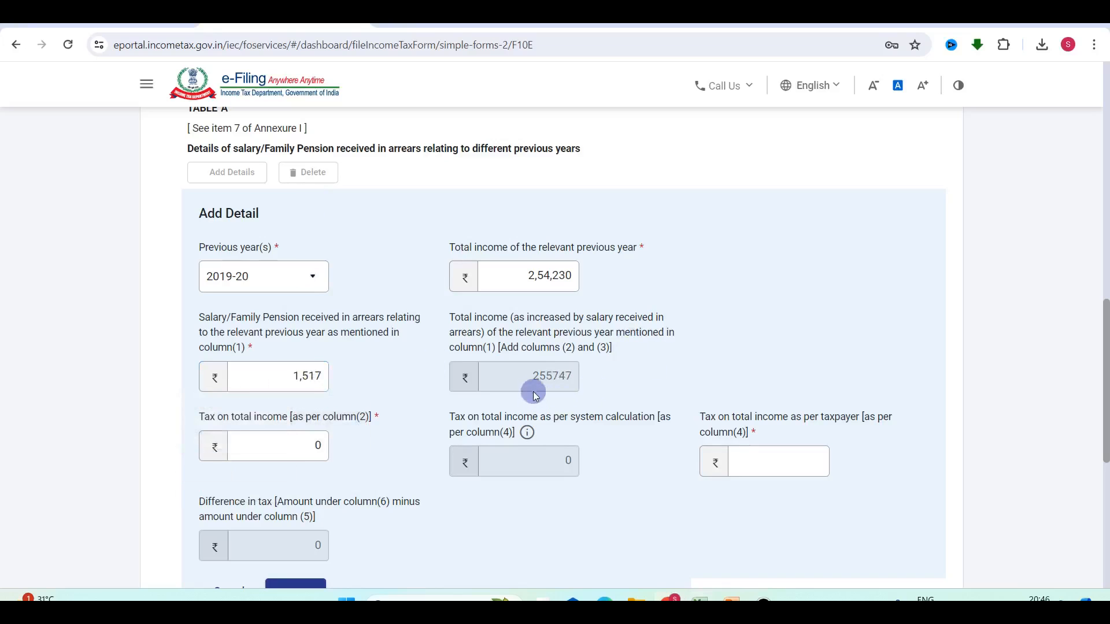
key("alt+Tab")
left_click(393, 207)
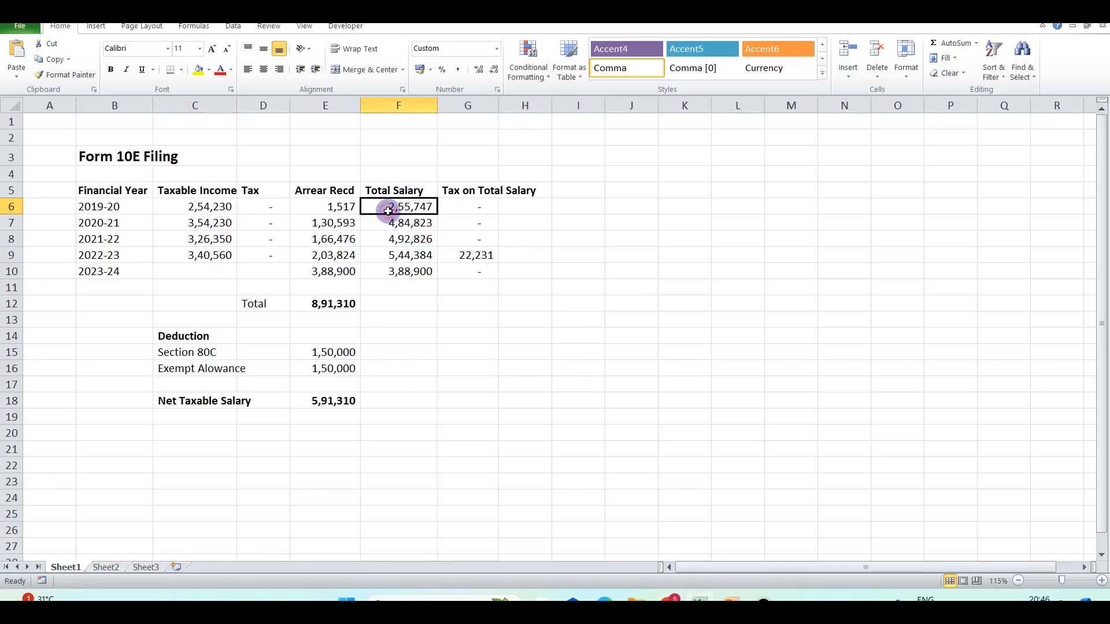
key("alt+Tab")
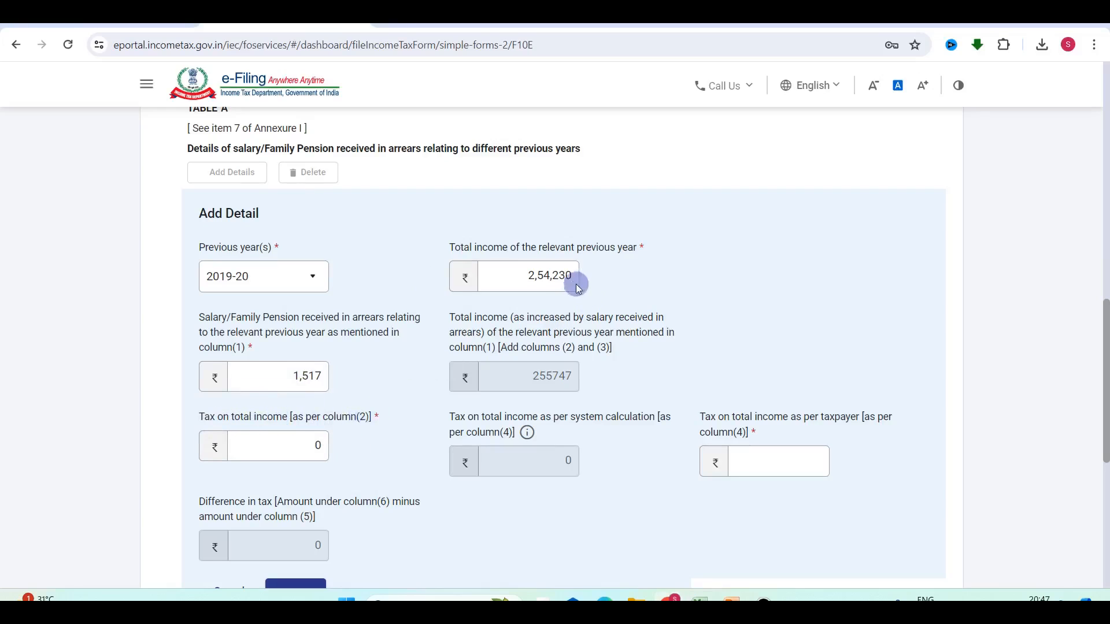
Enter 0 as the taxpayer's tax and add the 2019-20 row to Table 'A'.
mouse_move(277, 441)
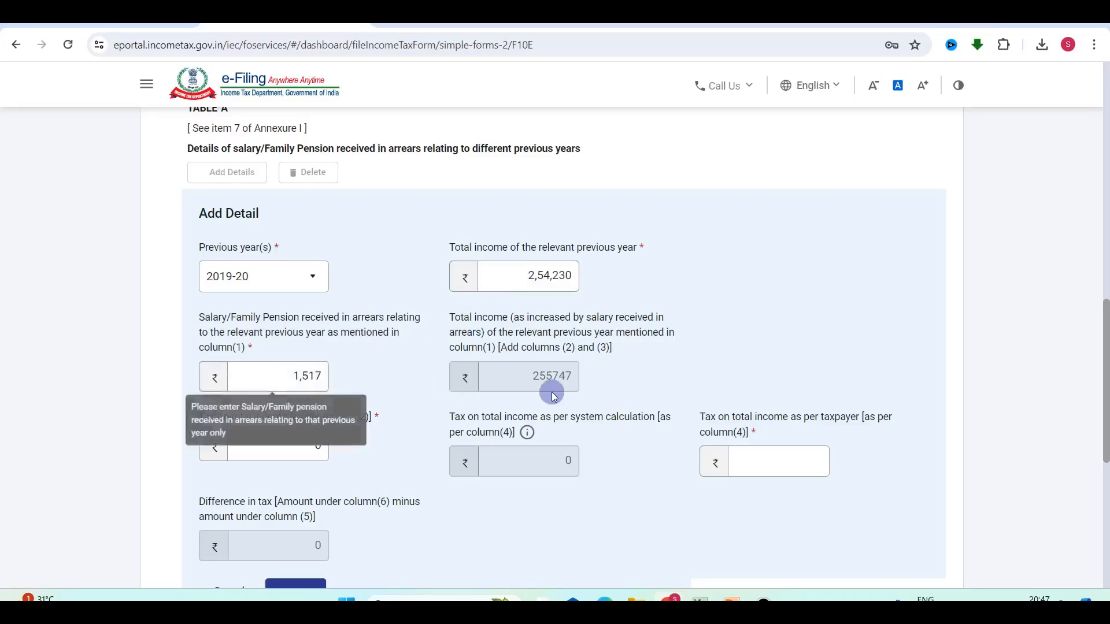
left_click(780, 462)
type("0")
left_click(751, 362)
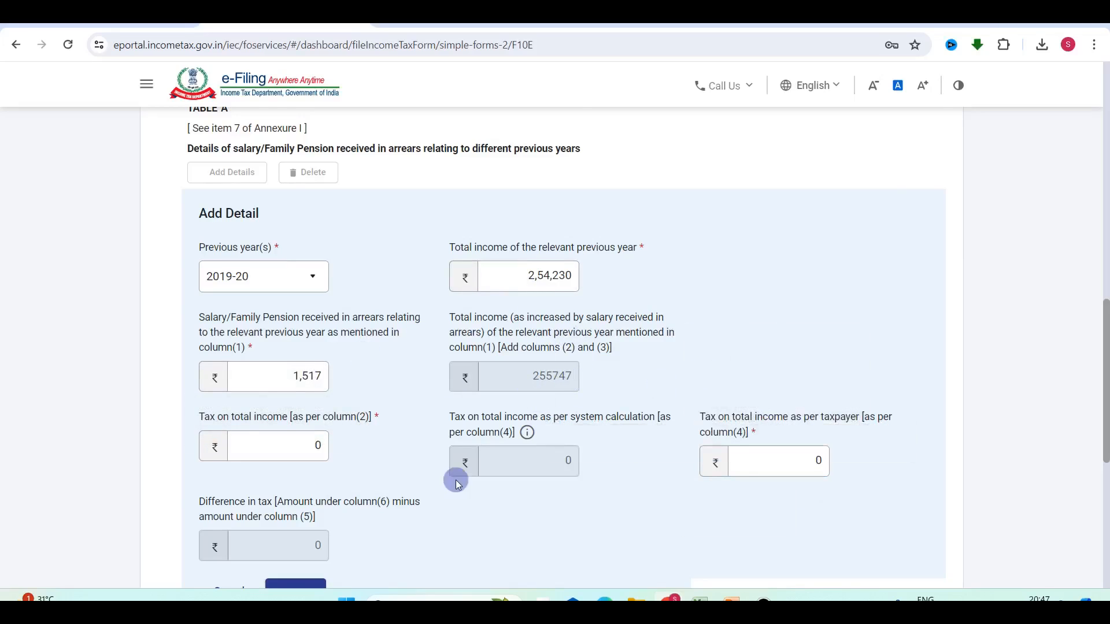
scroll(422, 477, "down", 2)
left_click(285, 510)
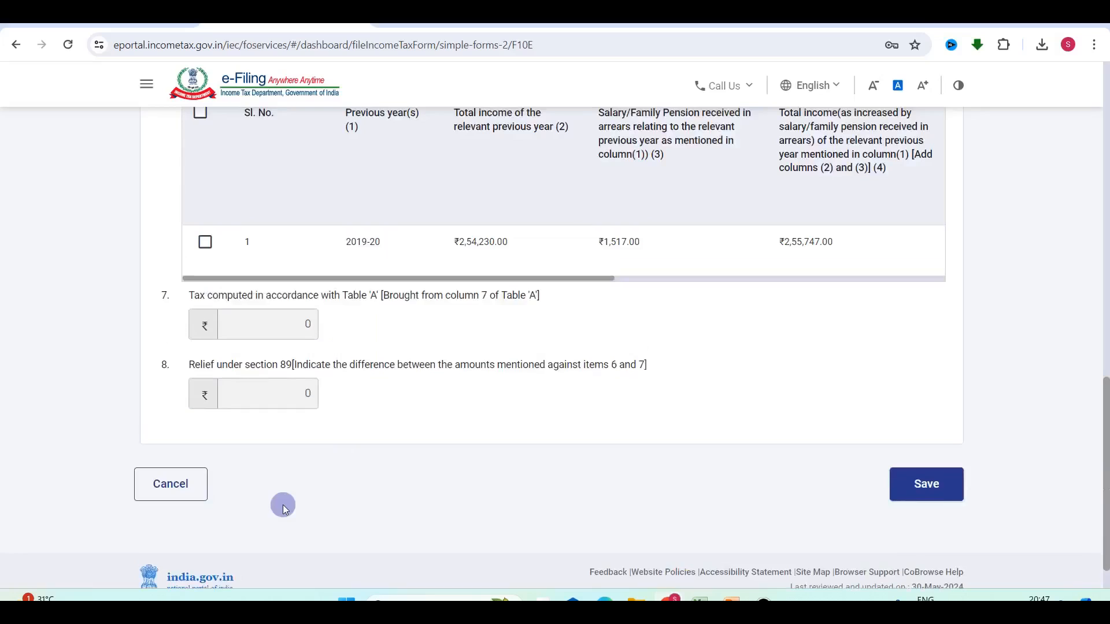
scroll(436, 362, "up", 2)
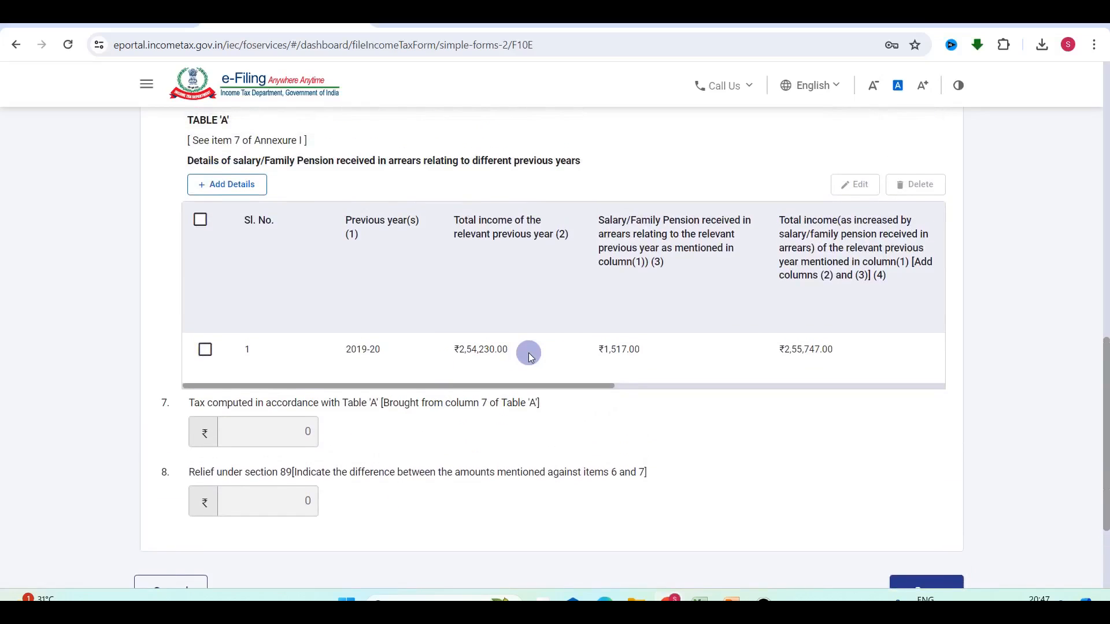
scroll(530, 357, "up", 1)
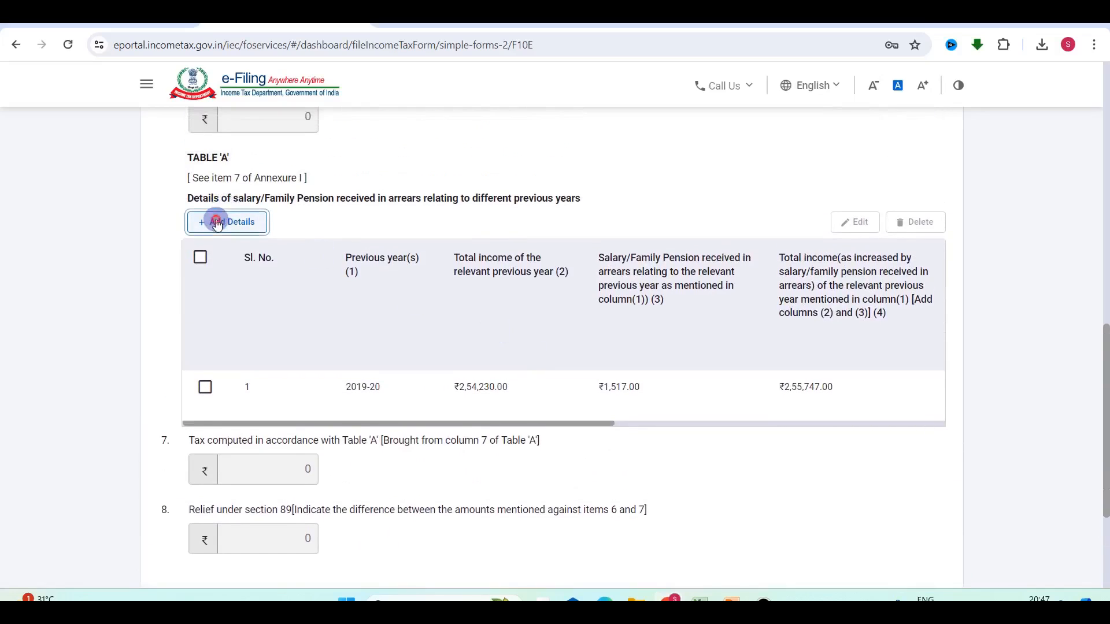
Start a new Table 'A' entry for 2020-21, reading its 3,54,230 income from the sheet.
left_click(217, 224)
key("alt+Tab")
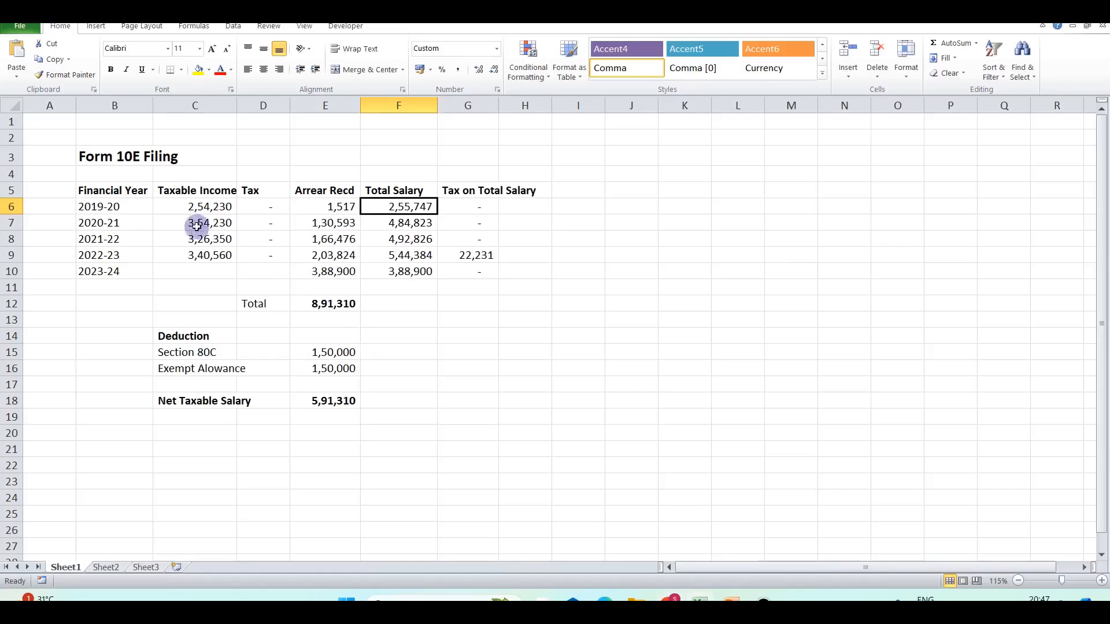
left_click(110, 227)
key("alt+Tab")
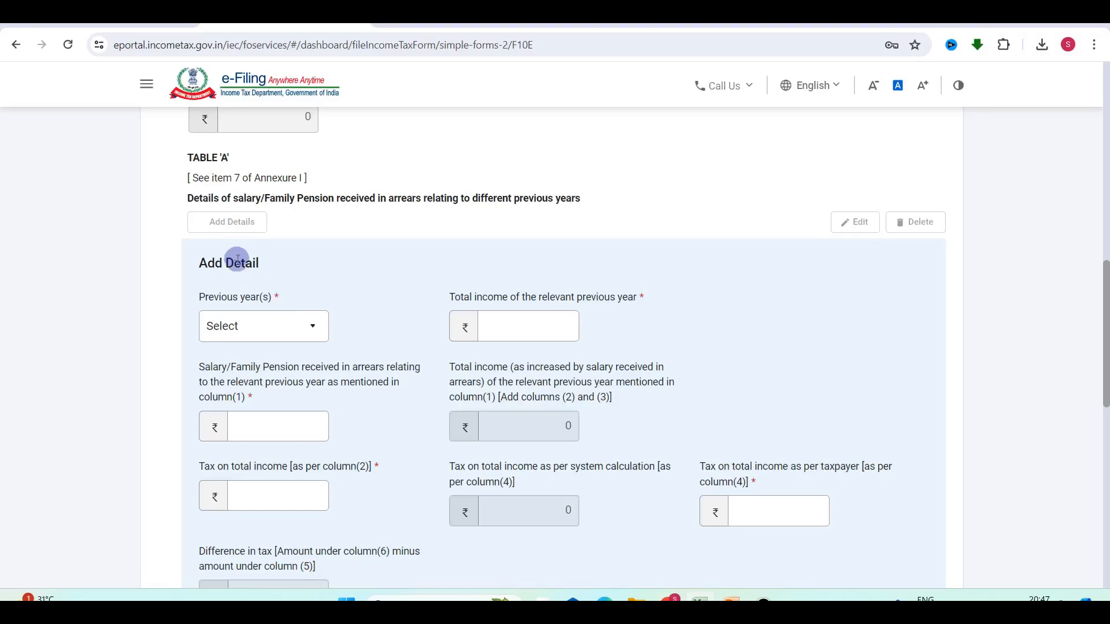
left_click(272, 324)
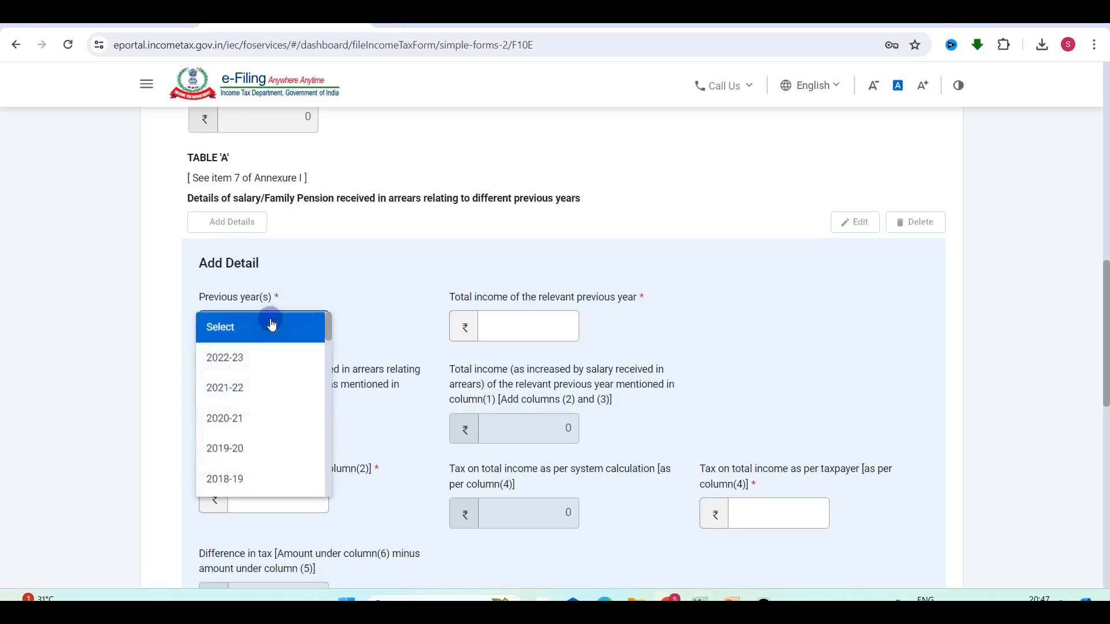
left_click(239, 421)
key("alt+Tab")
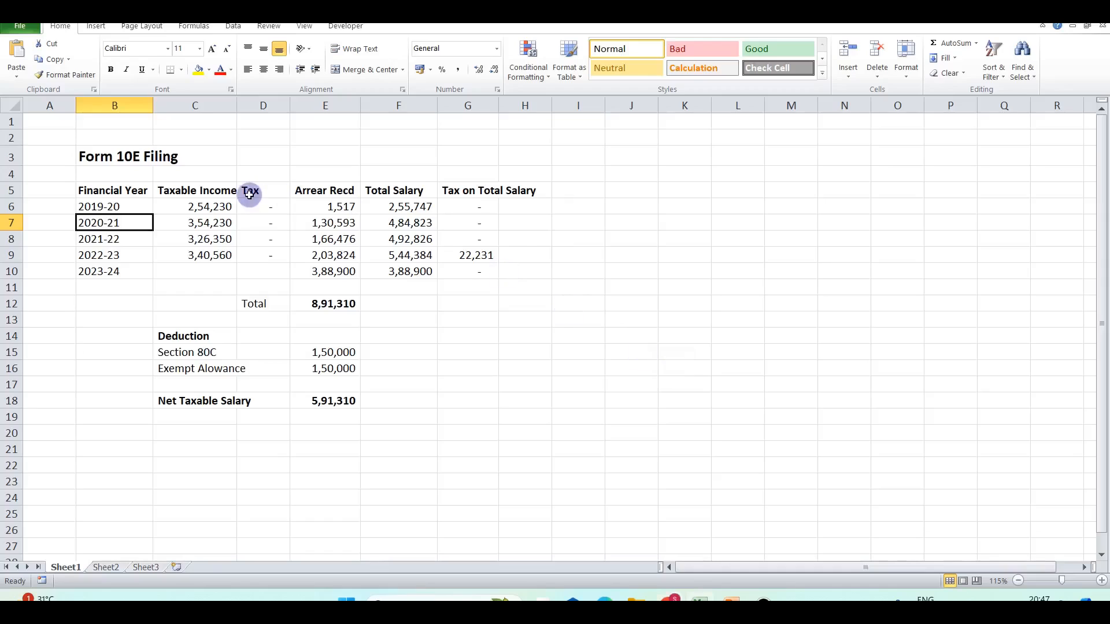
left_click(209, 225)
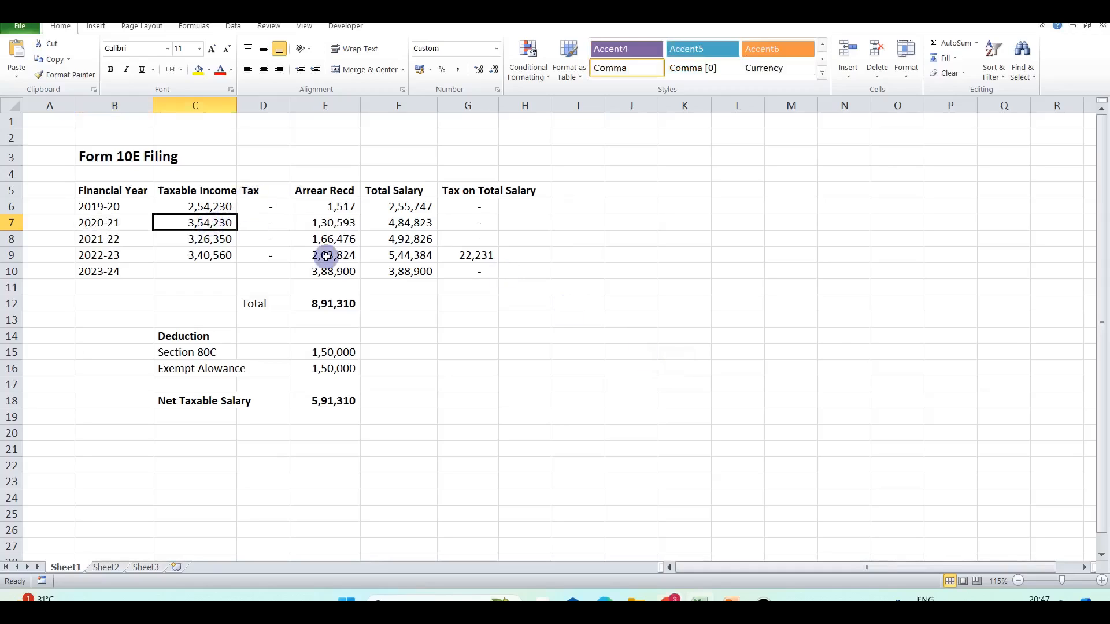
key("alt+Tab")
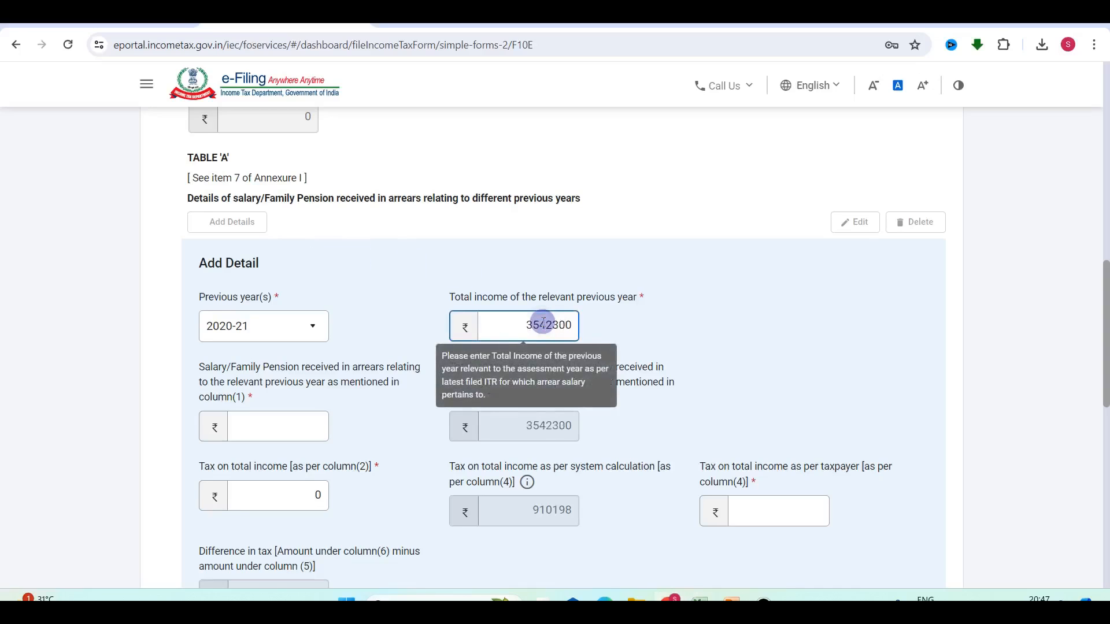
Enter 2020-21 arrears of 1,30,593 and verify the 4,84,823 total against the sheet.
left_click(307, 425)
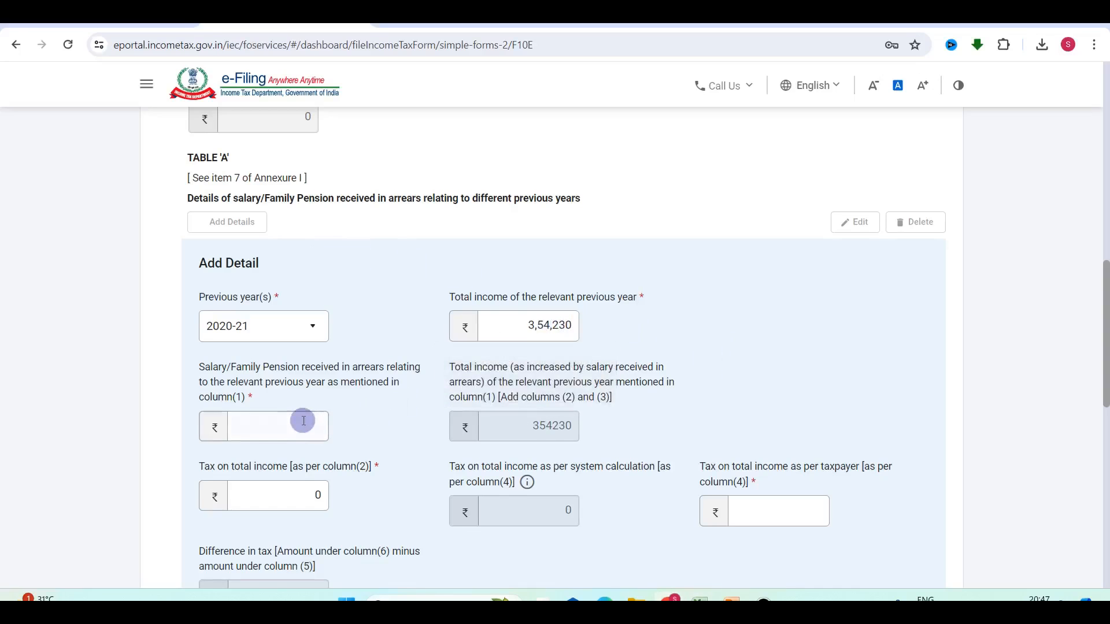
key("alt+Tab")
left_click(318, 224)
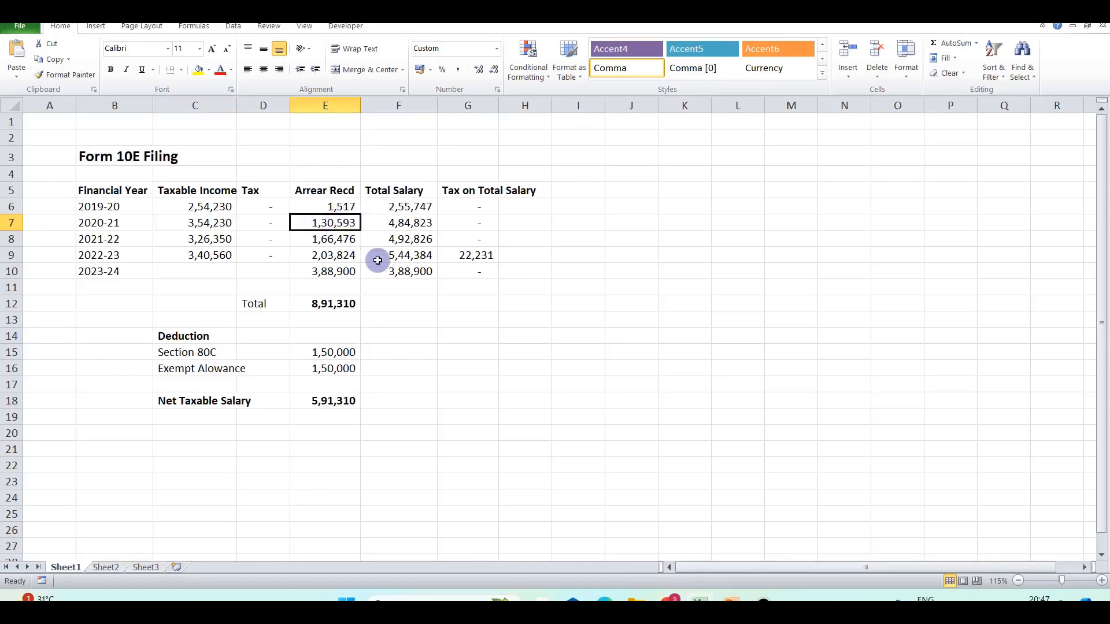
key("alt+Tab")
left_click(271, 426)
type("13053")
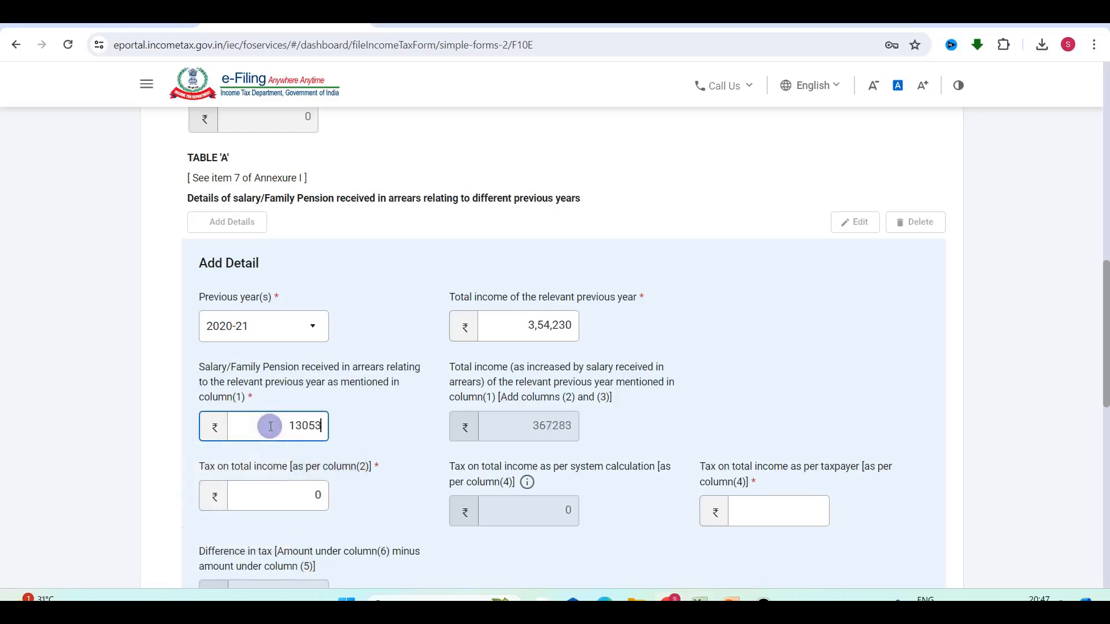
left_click(751, 384)
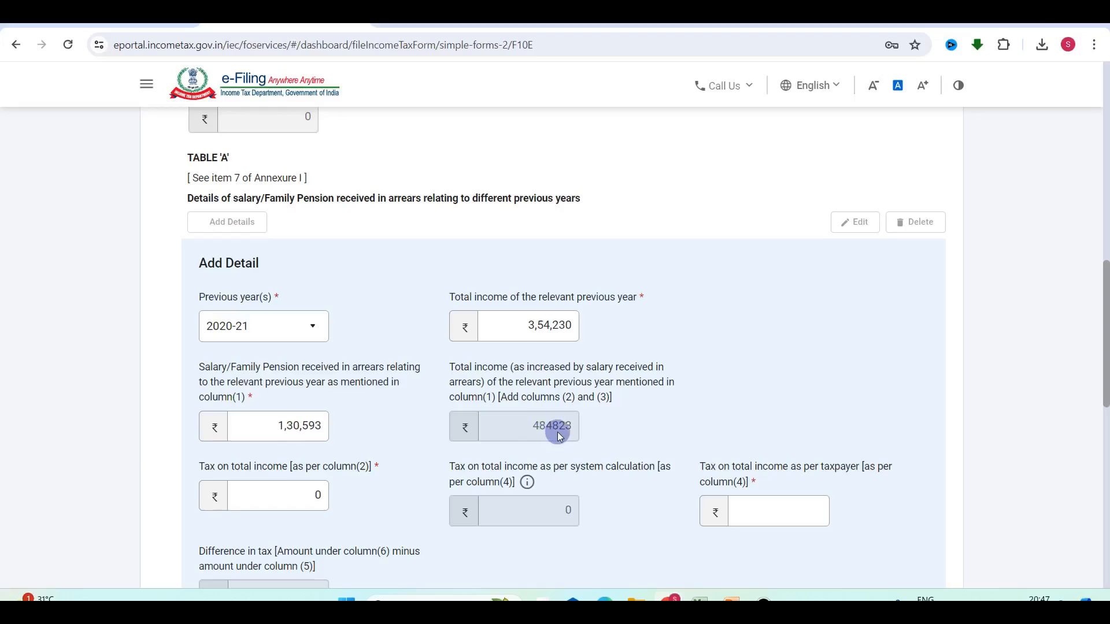
key("alt+Tab")
left_click(409, 225)
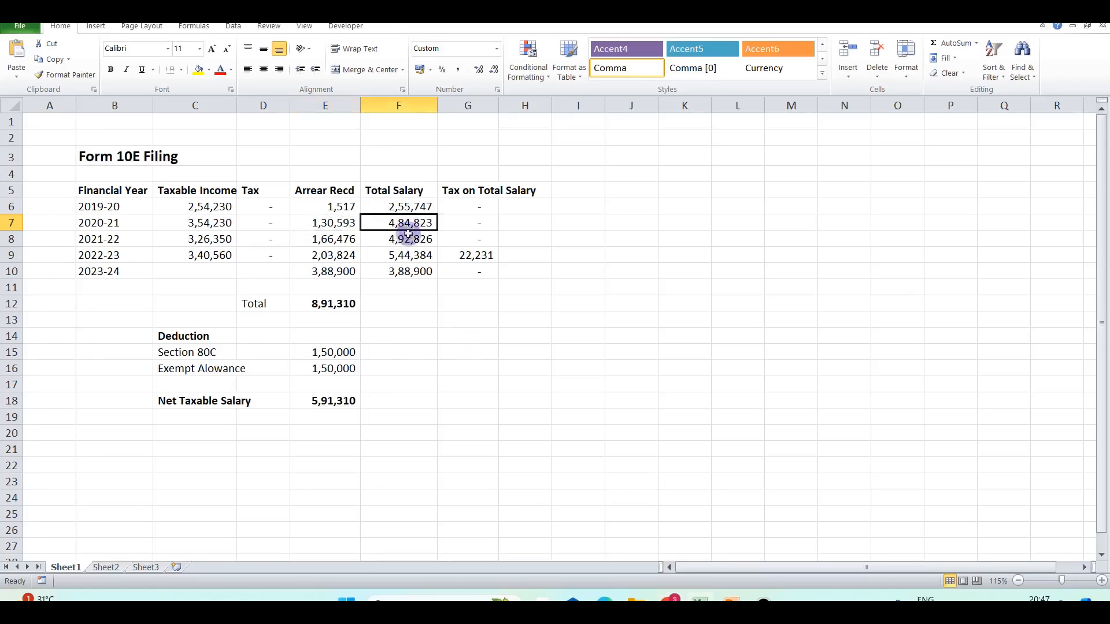
key("alt+Tab")
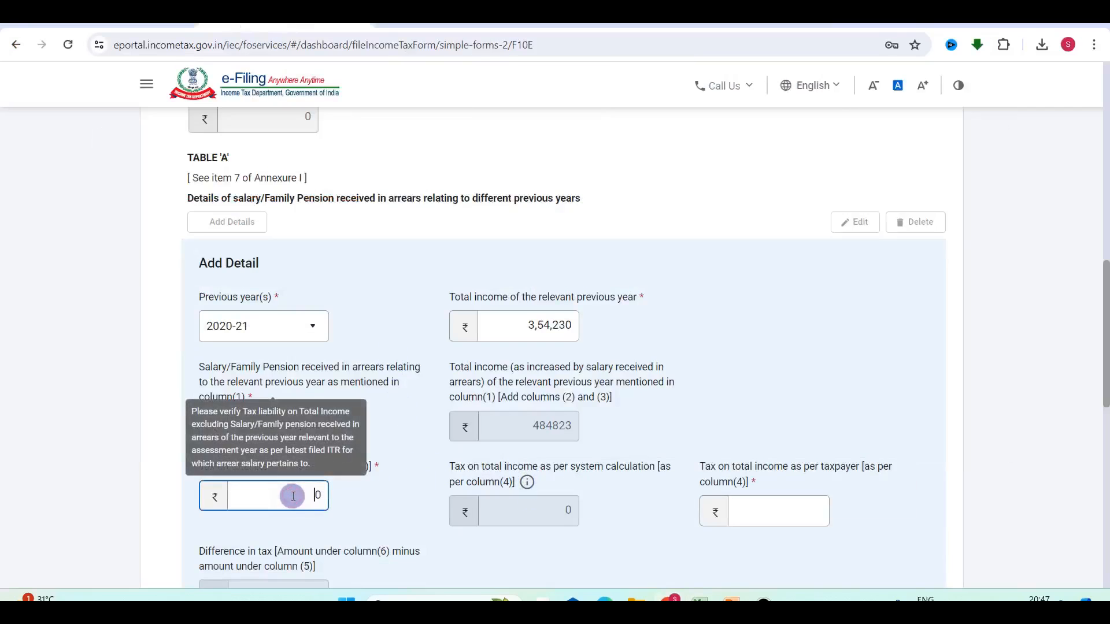
Enter 0 as tax on total income and add the 2020-21 row to Table 'A'.
left_click(786, 509)
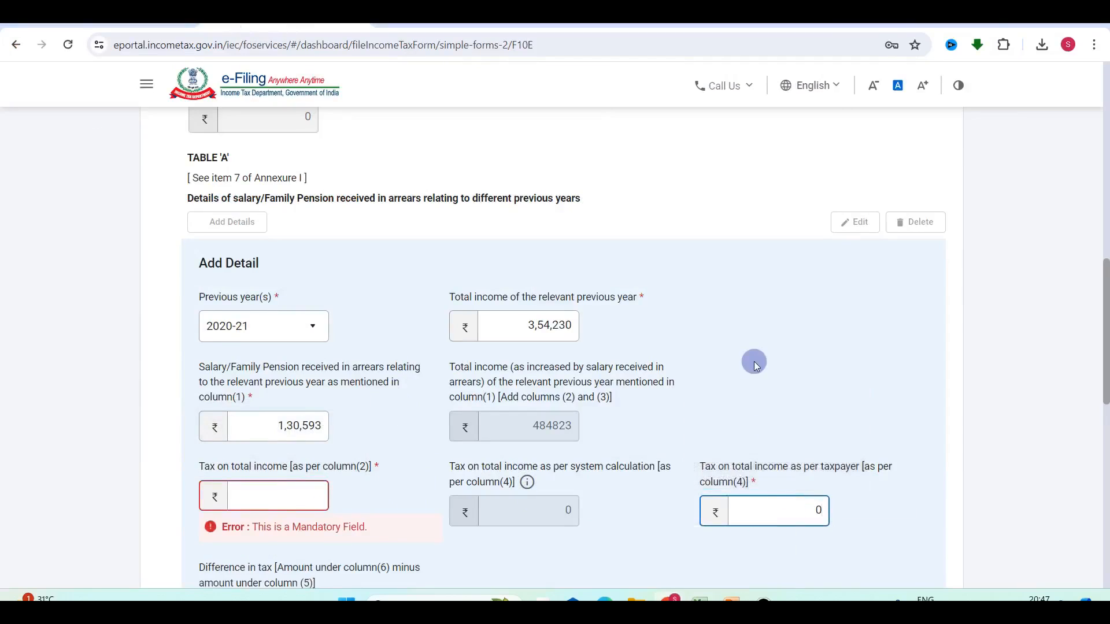
left_click(305, 491)
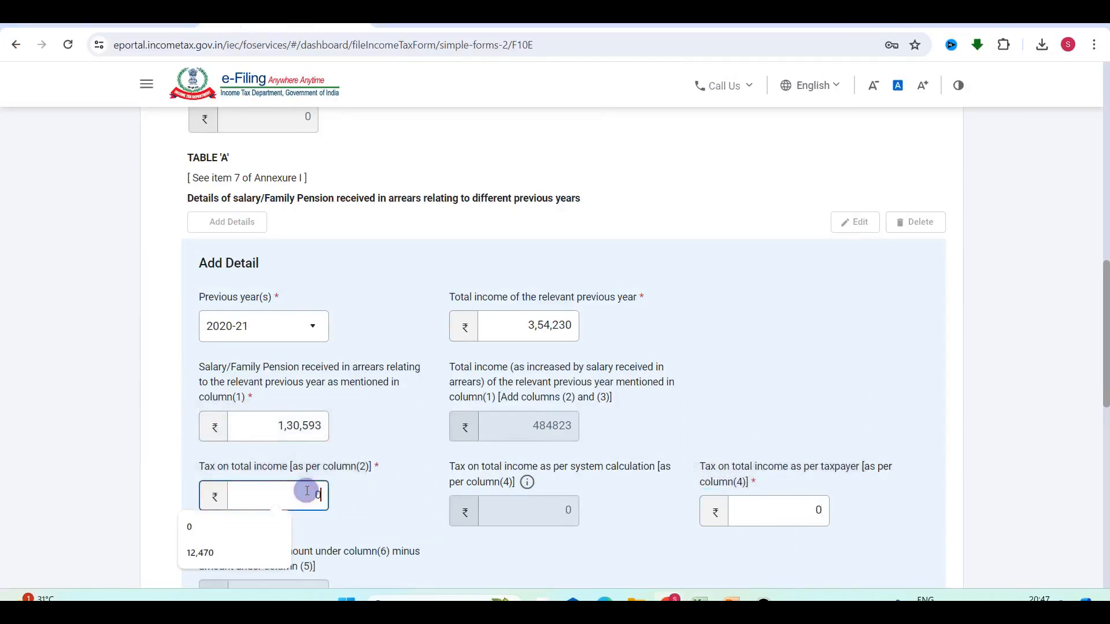
type("0")
scroll(830, 373, "down", 5)
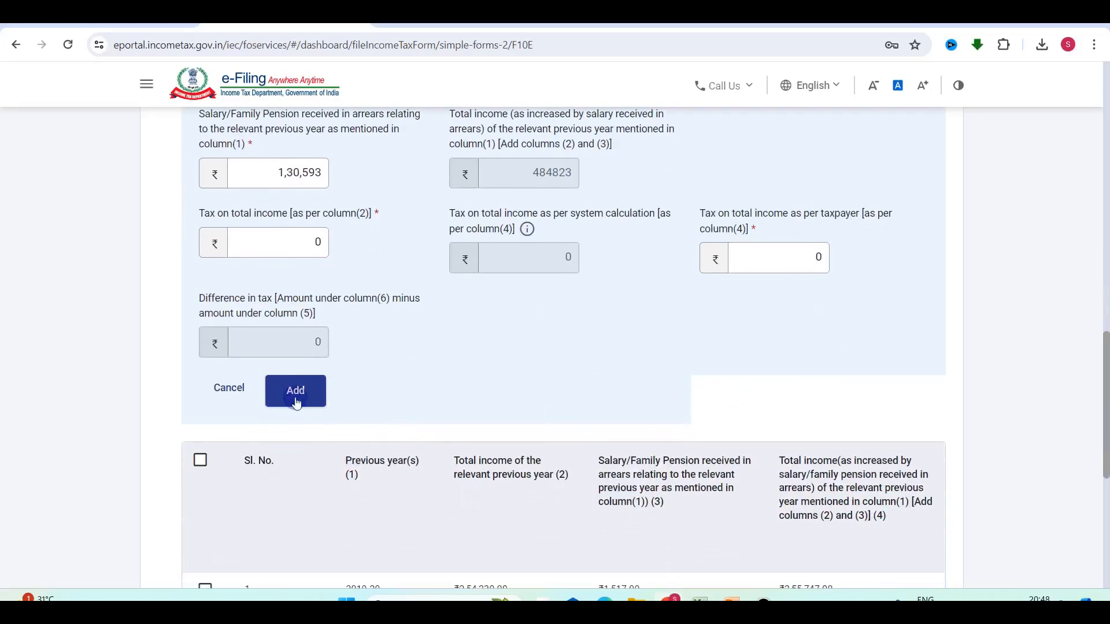
left_click(283, 392)
scroll(491, 461, "down", 2)
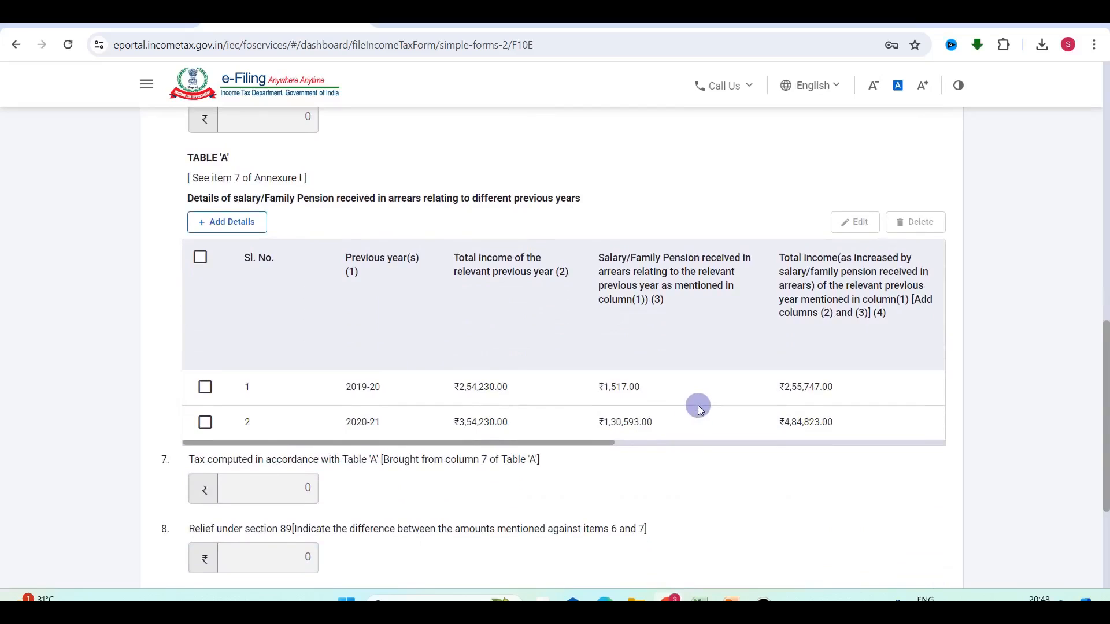
scroll(699, 409, "down", 1)
scroll(699, 409, "up", 1)
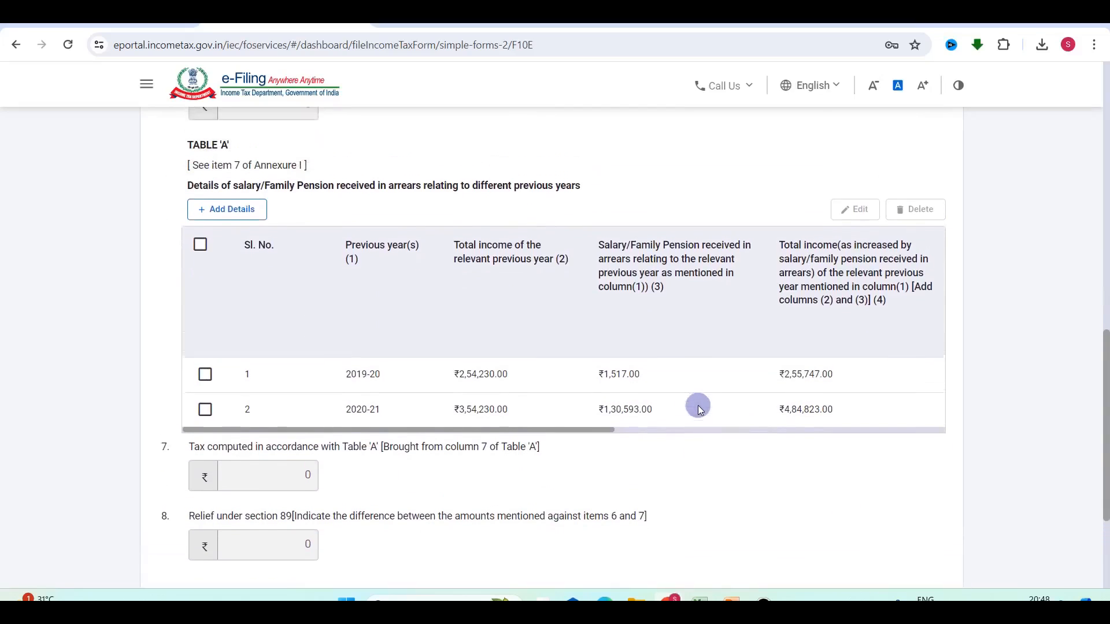
key("alt+Tab")
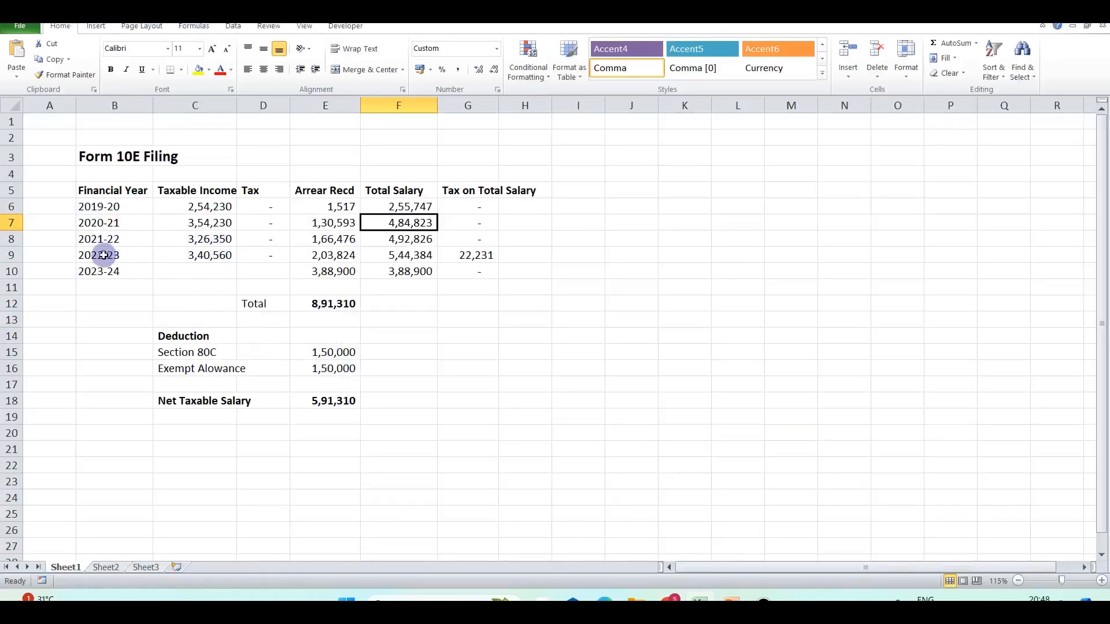
Compare the 2021-22 row with Excel and open a blank Add Detail entry for another year.
key("alt+Tab")
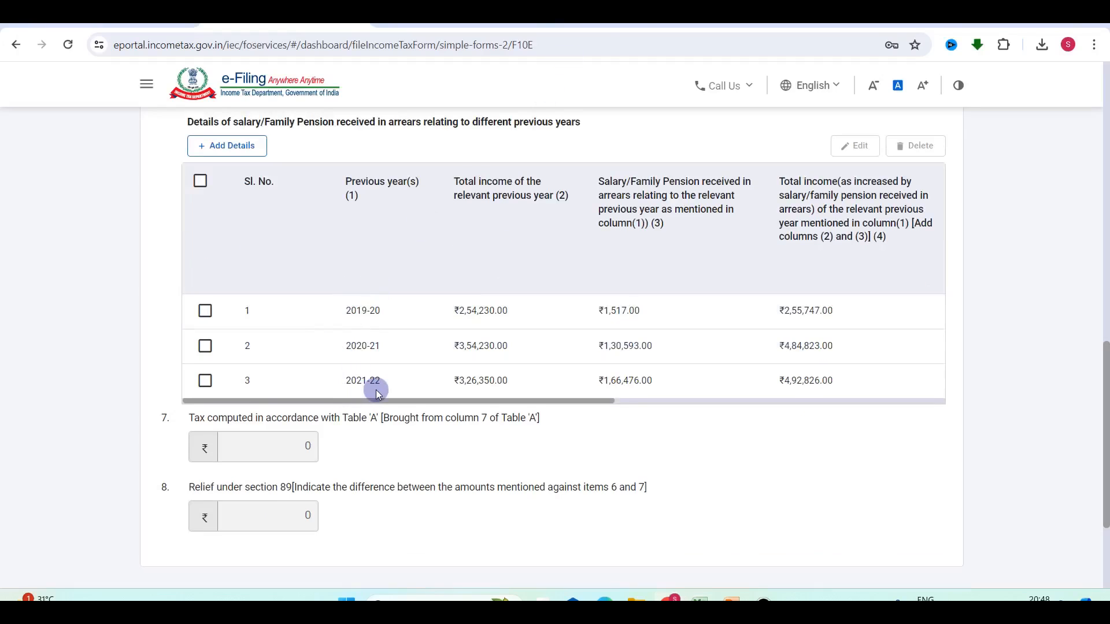
key("alt+Tab")
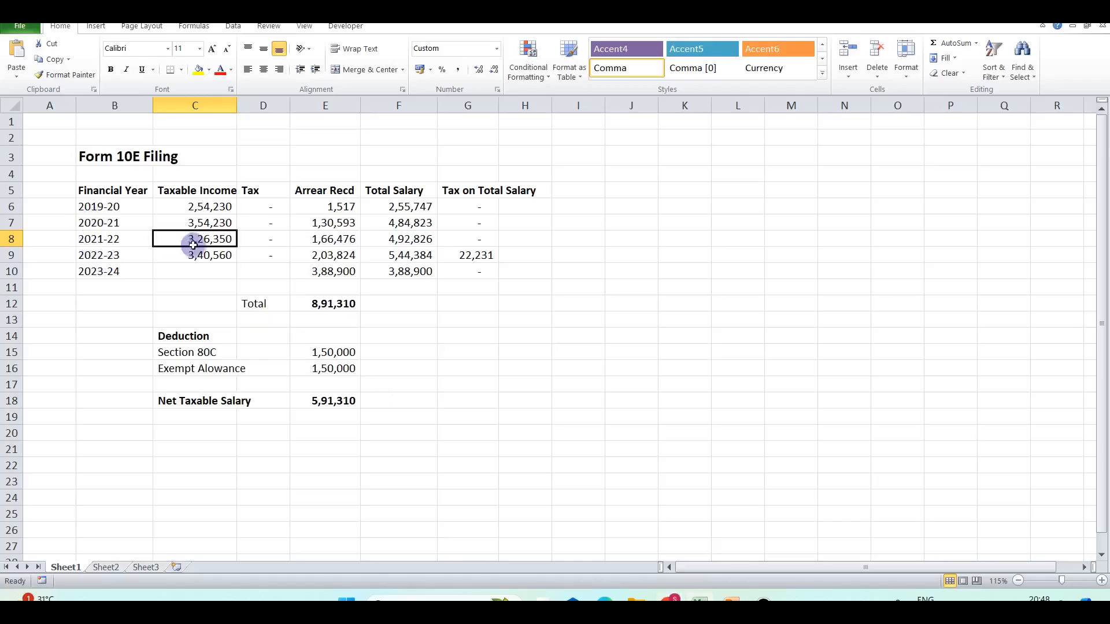
key("alt+Tab")
scroll(258, 389, "up", 2)
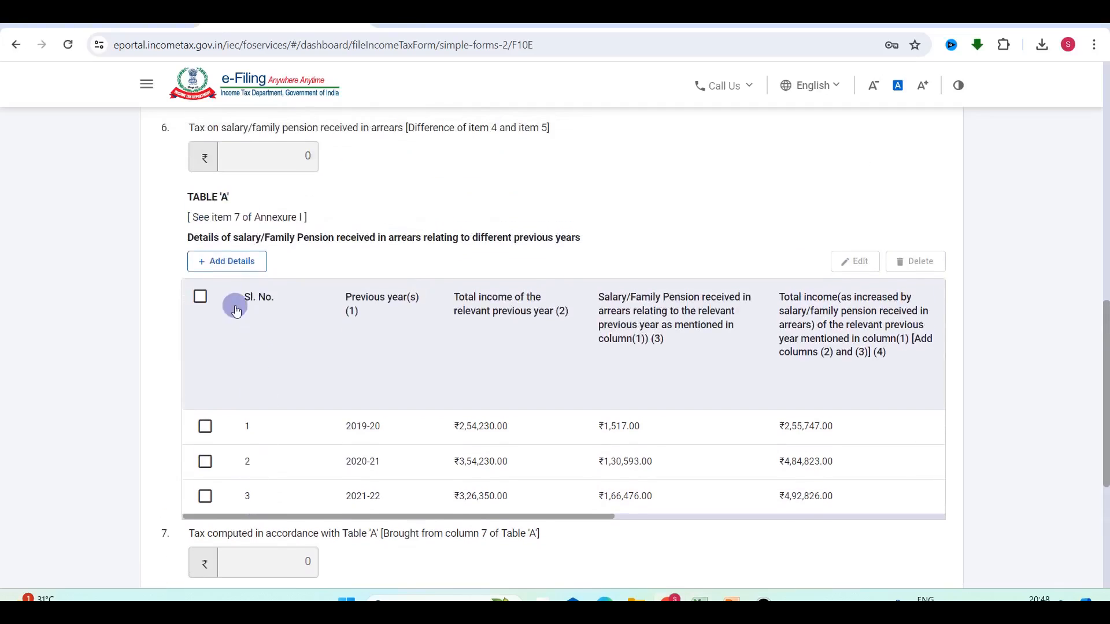
left_click(214, 264)
Choose previous year 2022-23 and enter its total income of 3,40,560.
left_click(272, 364)
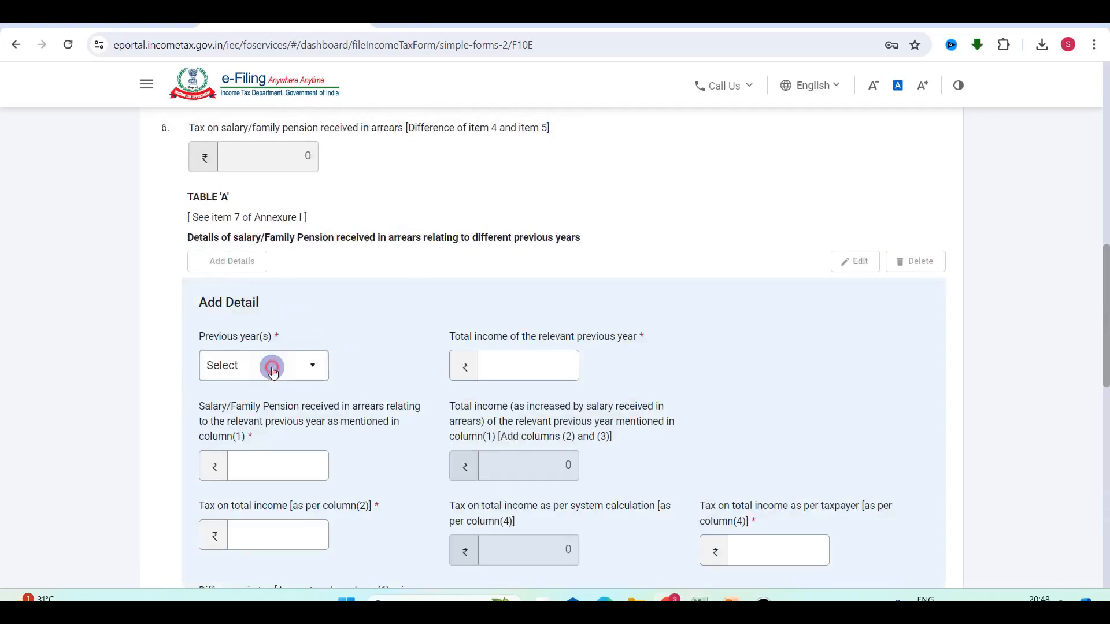
left_click(230, 399)
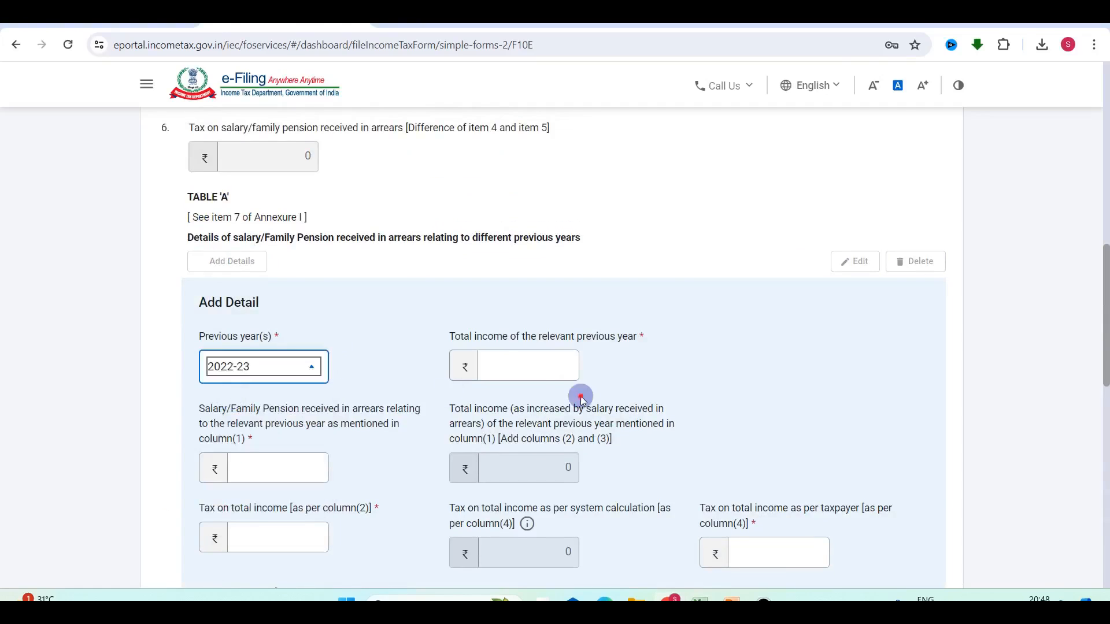
key("alt+Tab")
left_click(368, 299)
key("alt+Tab")
left_click(526, 372)
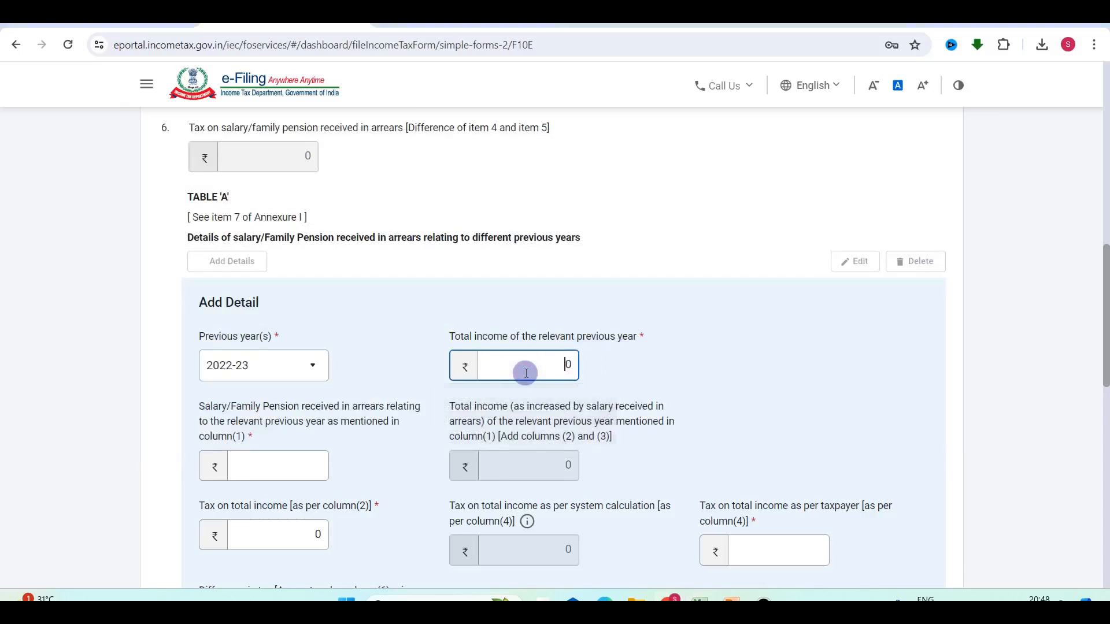
left_click(751, 406)
Enter 2022-23 arrears of 2,03,824 from the sheet.
key("alt+Tab")
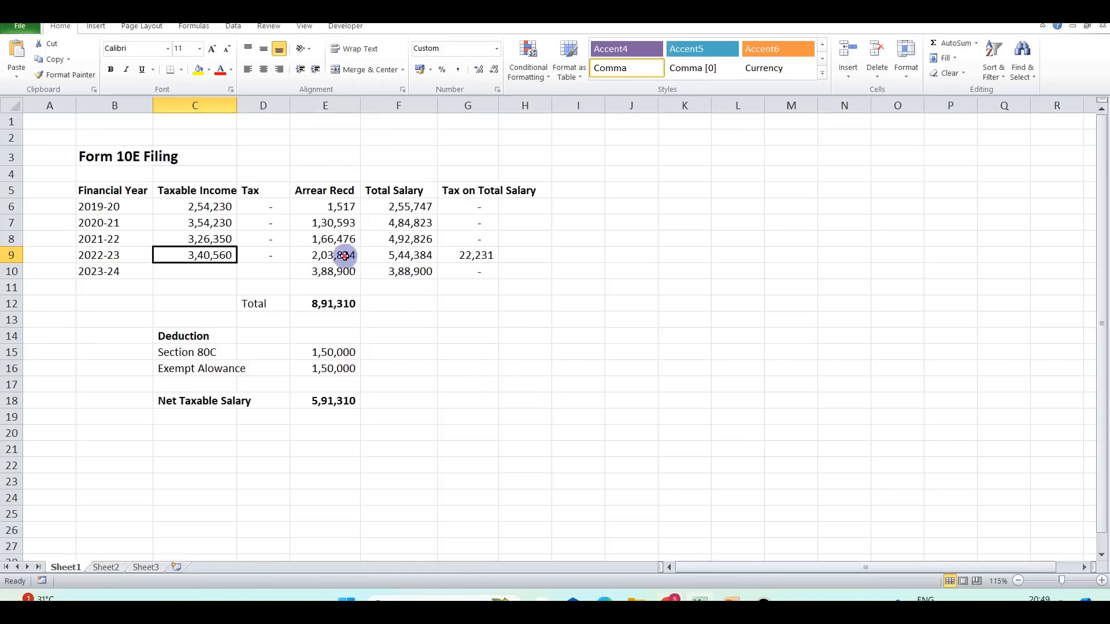
left_click(345, 256)
key("alt+Tab")
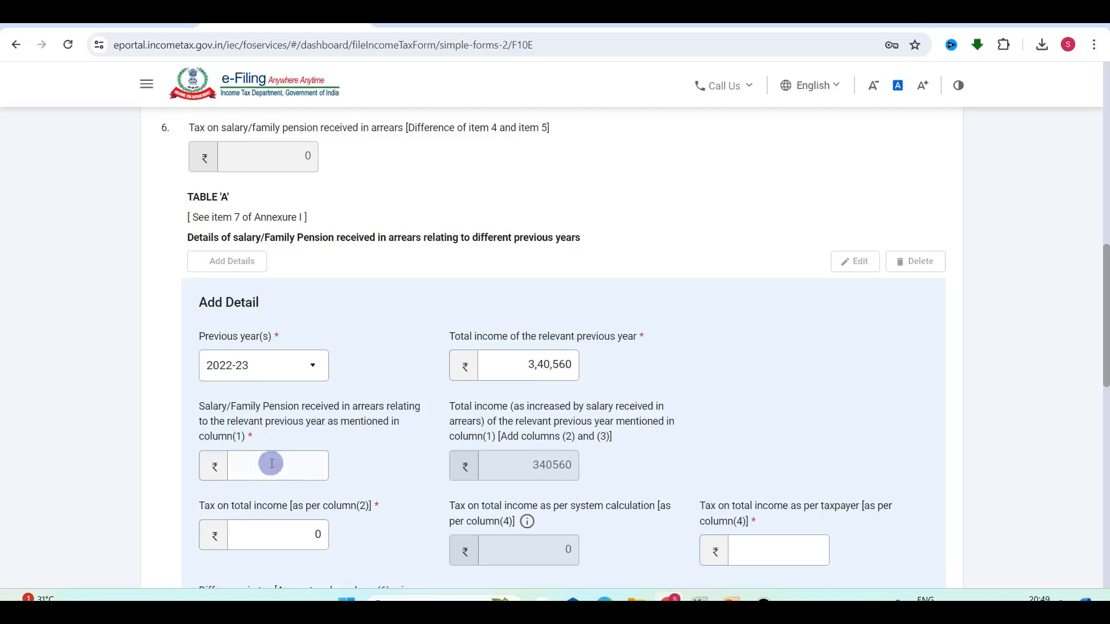
left_click(270, 465)
type("203824")
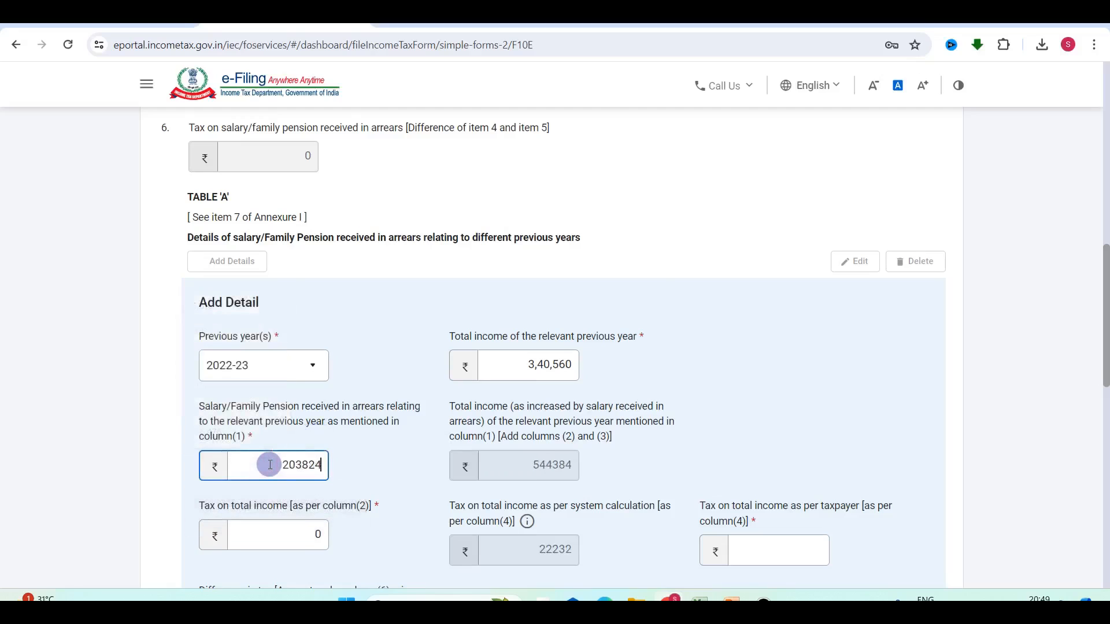
left_click(714, 408)
scroll(556, 380, "down", 2)
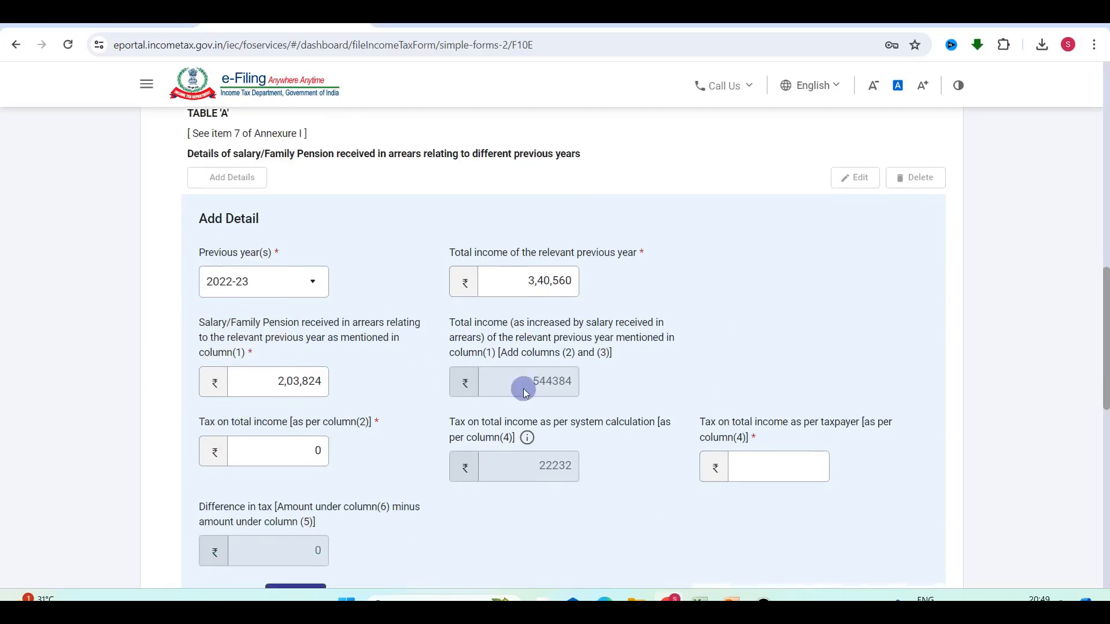
key("alt+Tab")
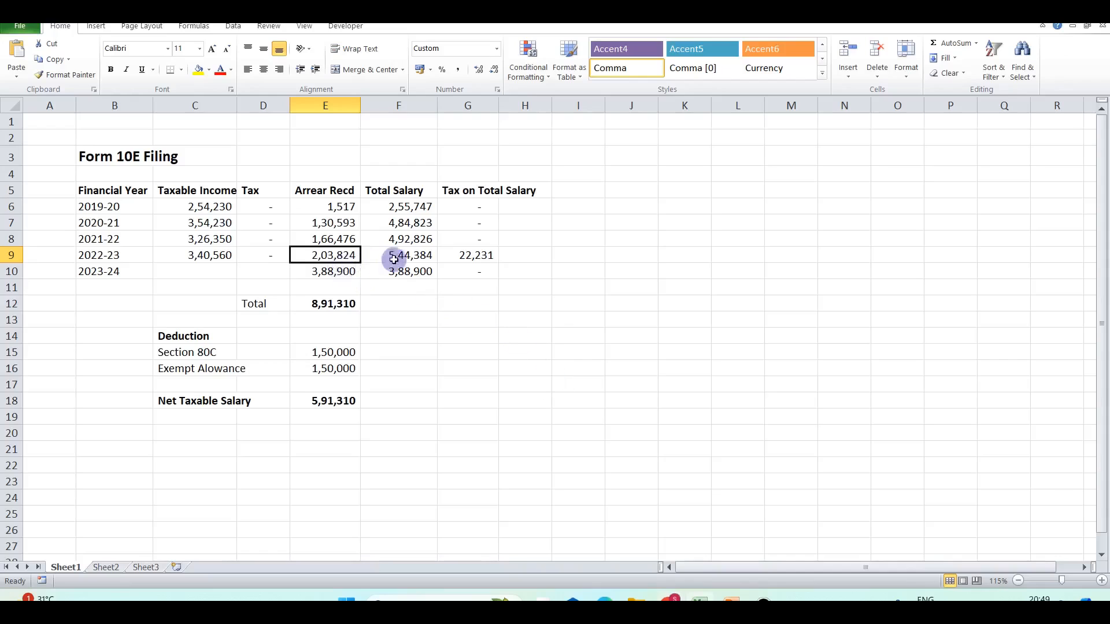
key("alt+Tab")
mouse_move(549, 458)
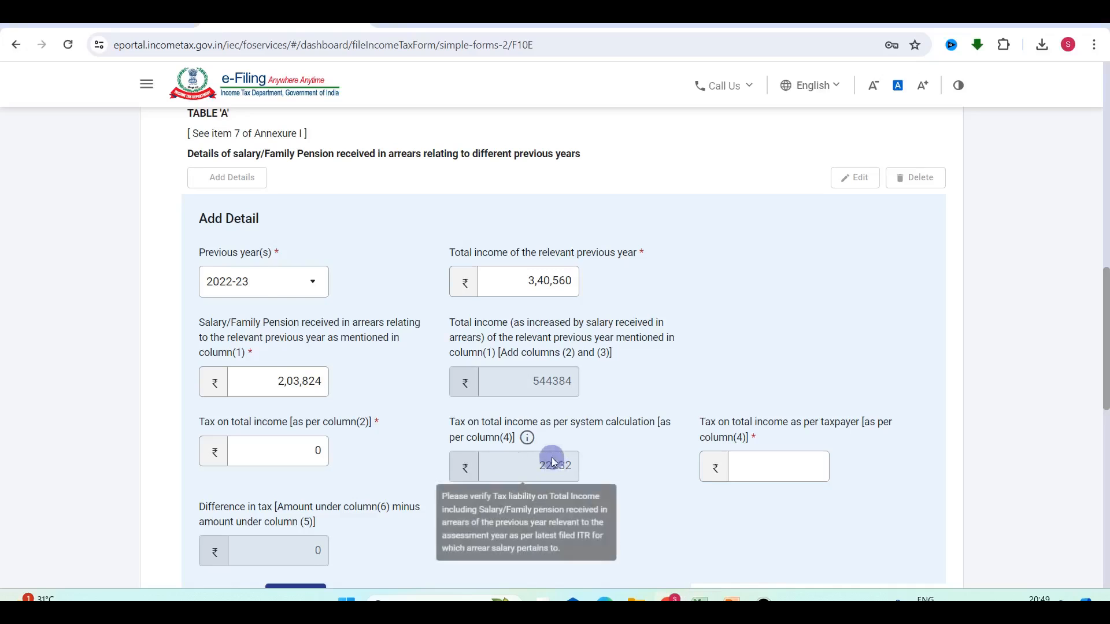
Check the 2022-23 tax of 22,231 in Excel and reset Tax on total income to 0.
key("alt+Tab")
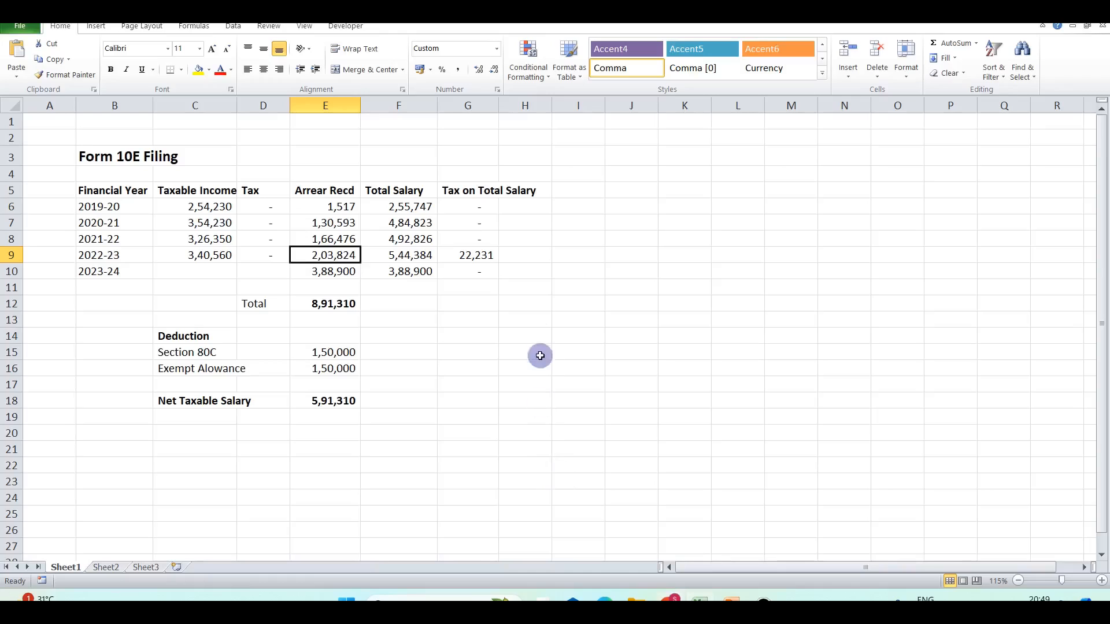
left_click(483, 256)
key("alt+Tab")
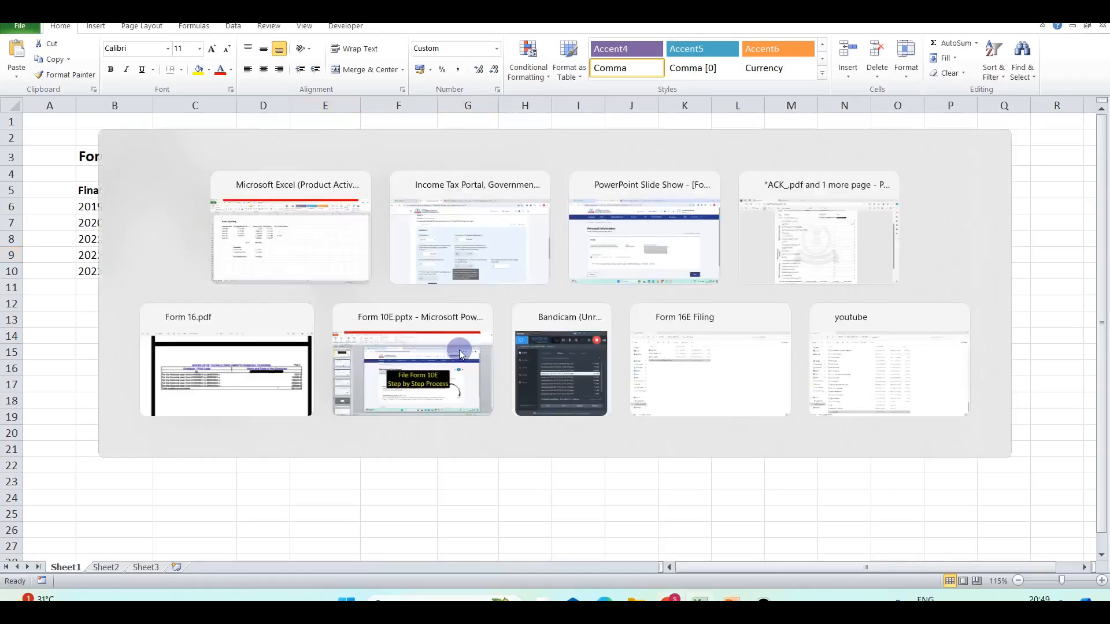
mouse_move(264, 453)
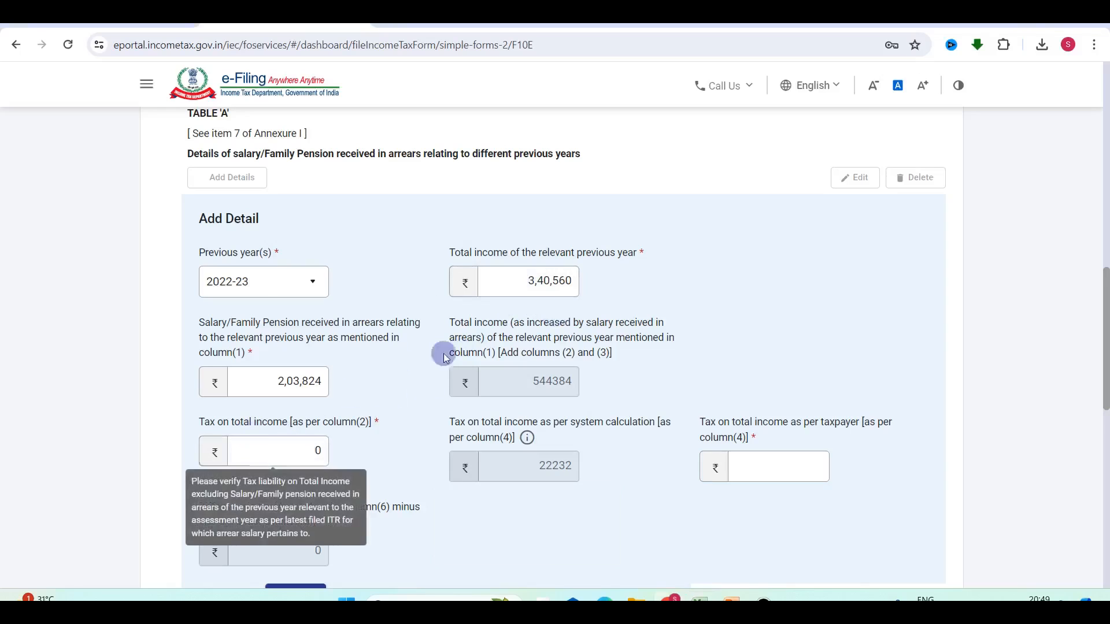
left_click(306, 450)
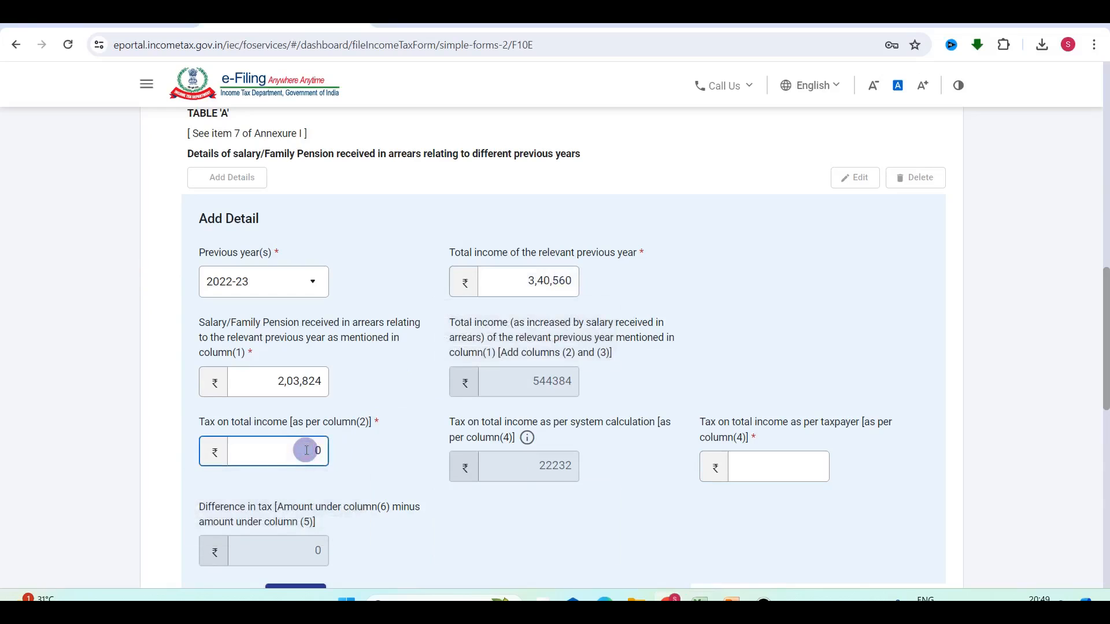
key("Delete")
left_click(780, 466)
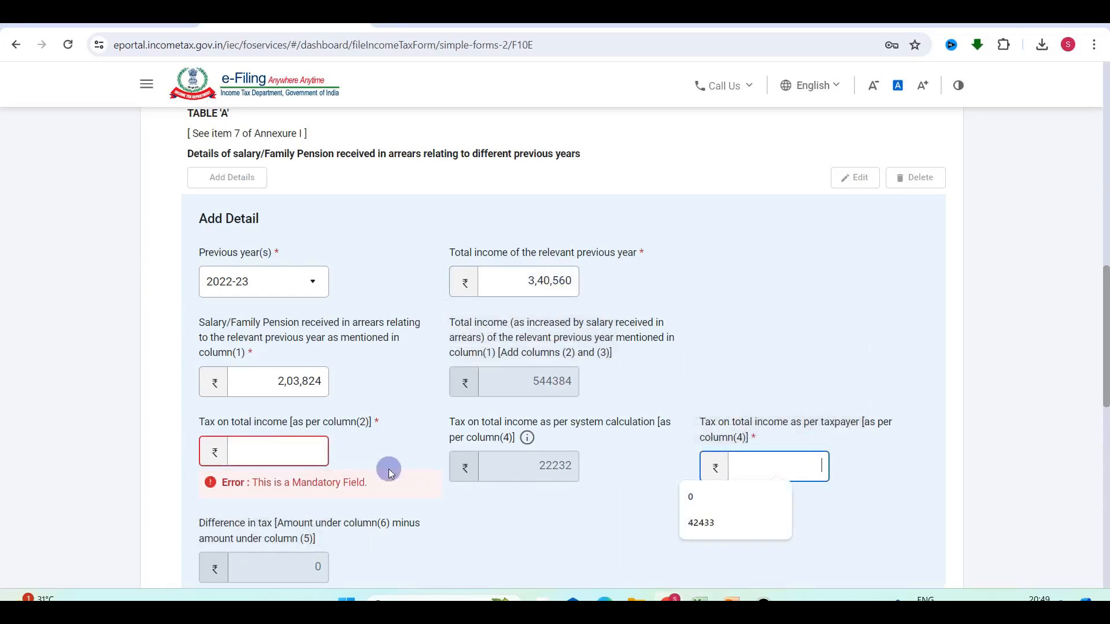
left_click(312, 452)
type("0")
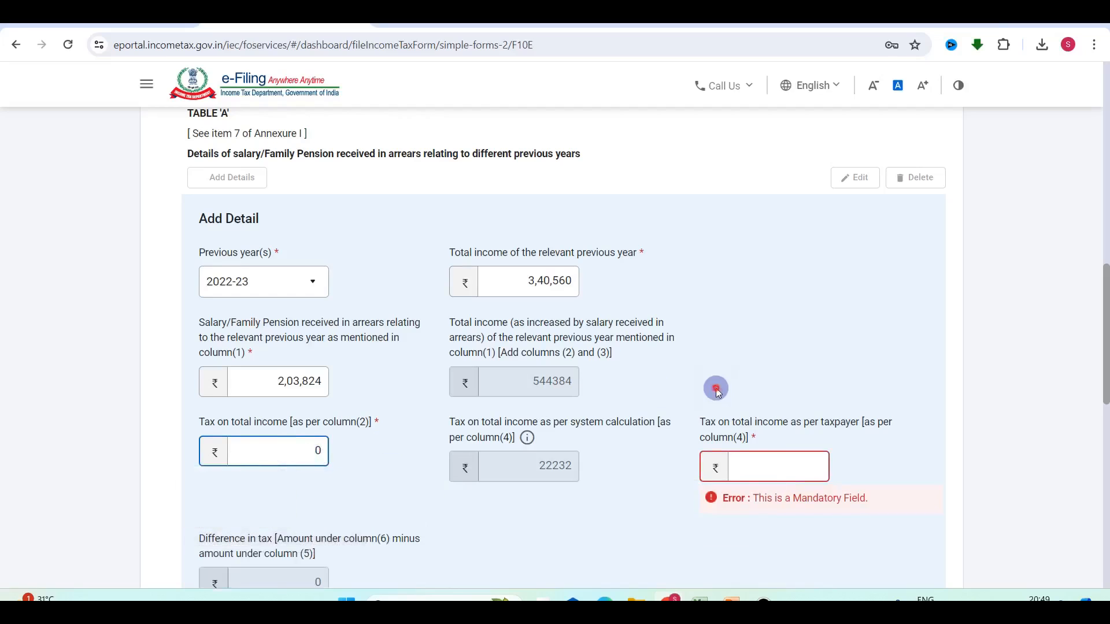
Enter 22,232 as the taxpayer's tax and add the 2022-23 row to Table 'A'.
mouse_move(790, 467)
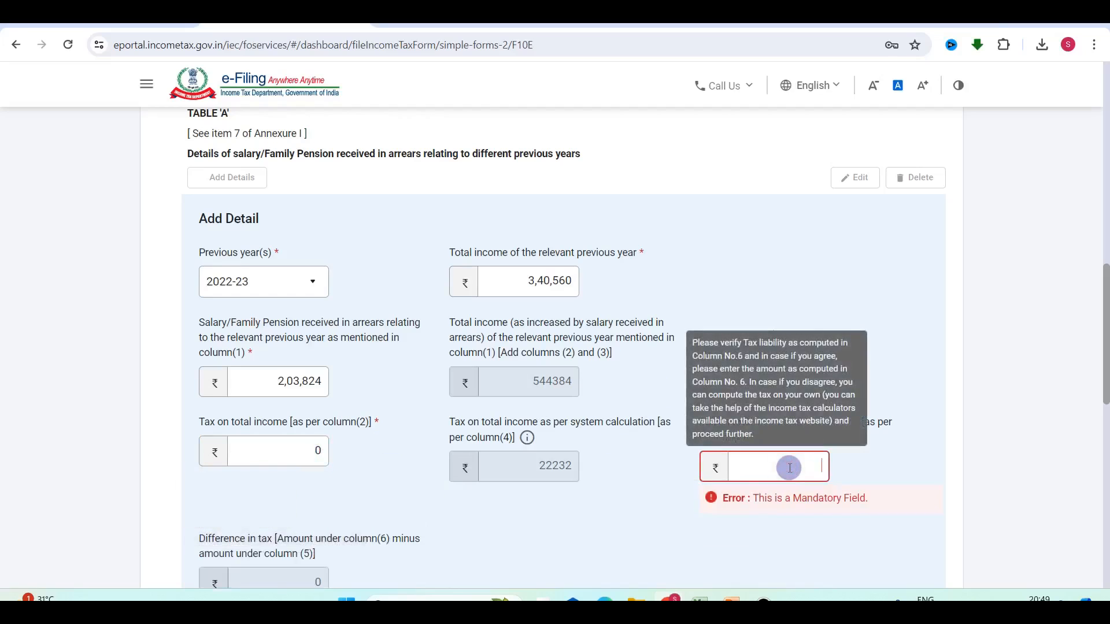
type("22232")
left_click(592, 461)
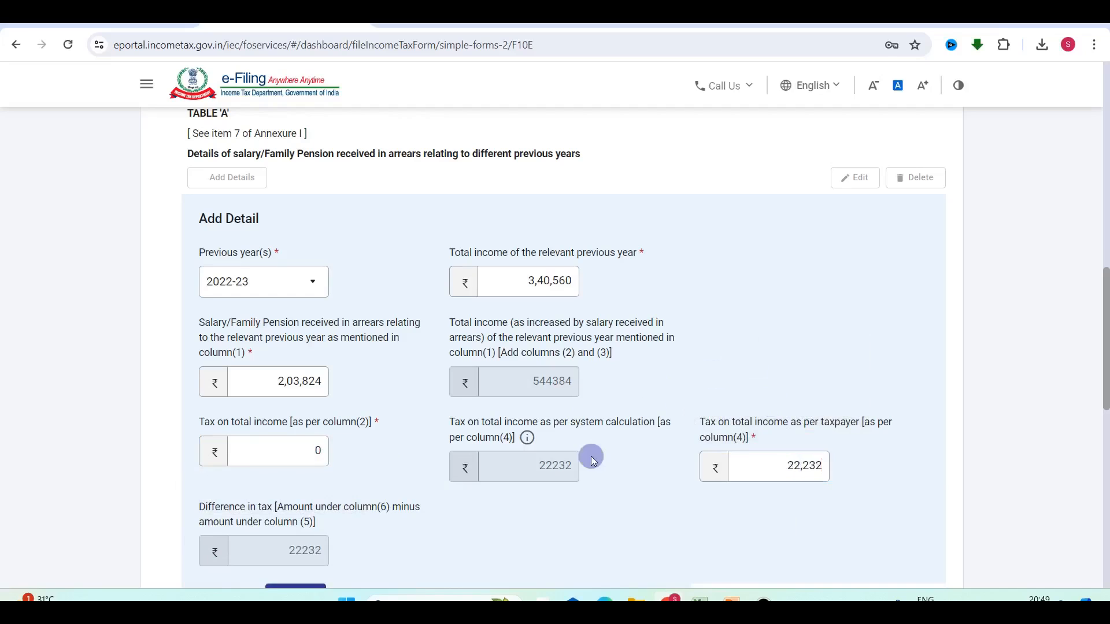
scroll(590, 457, "down", 3)
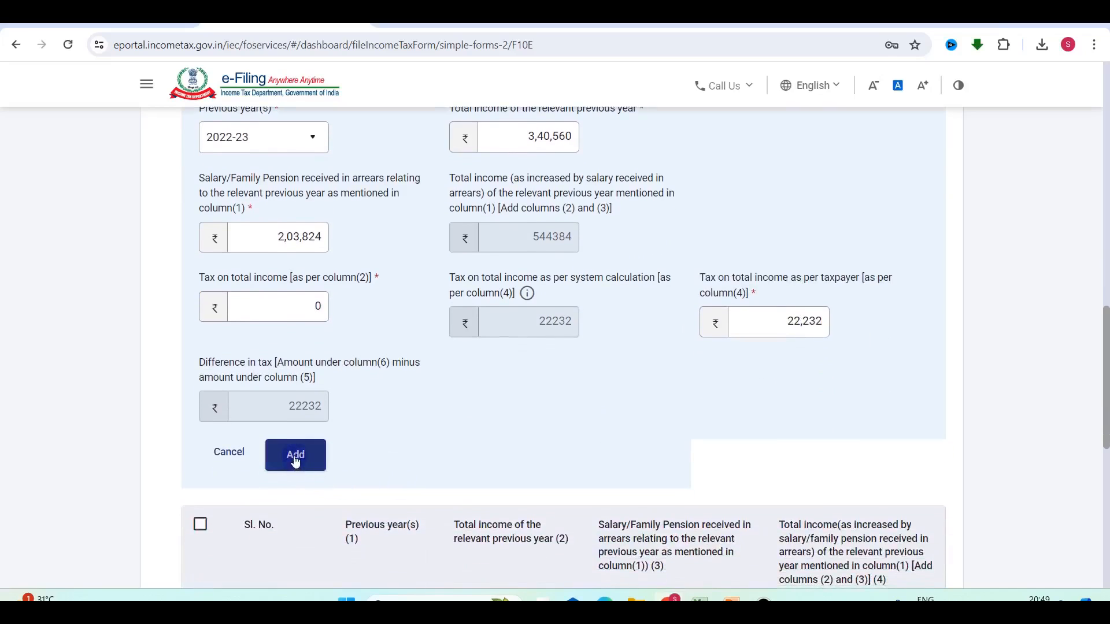
left_click(295, 457)
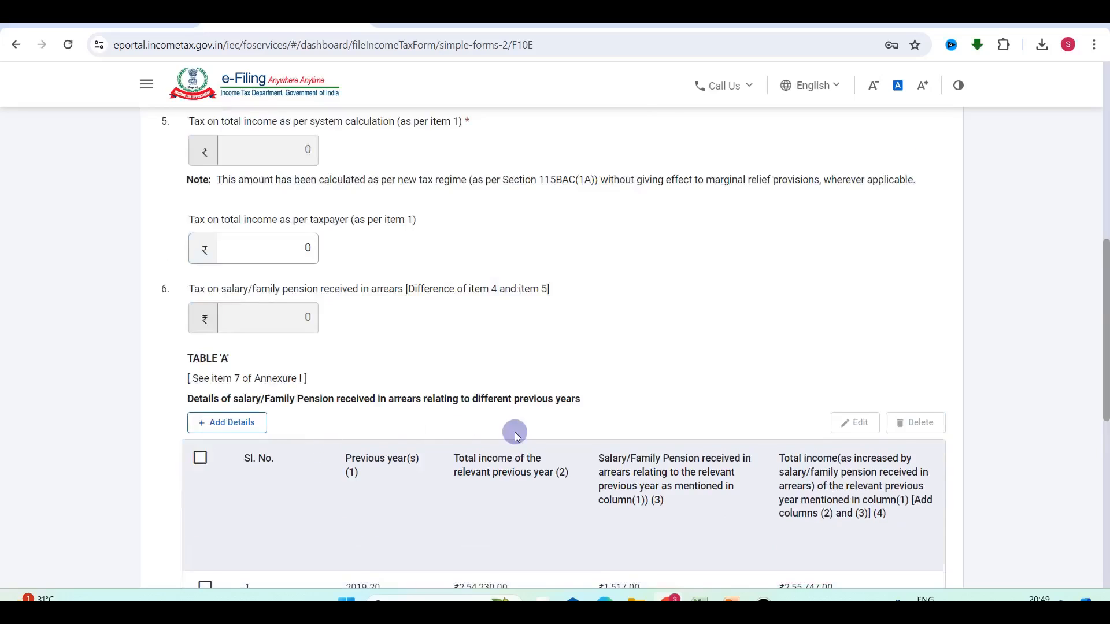
scroll(514, 433, "down", 4)
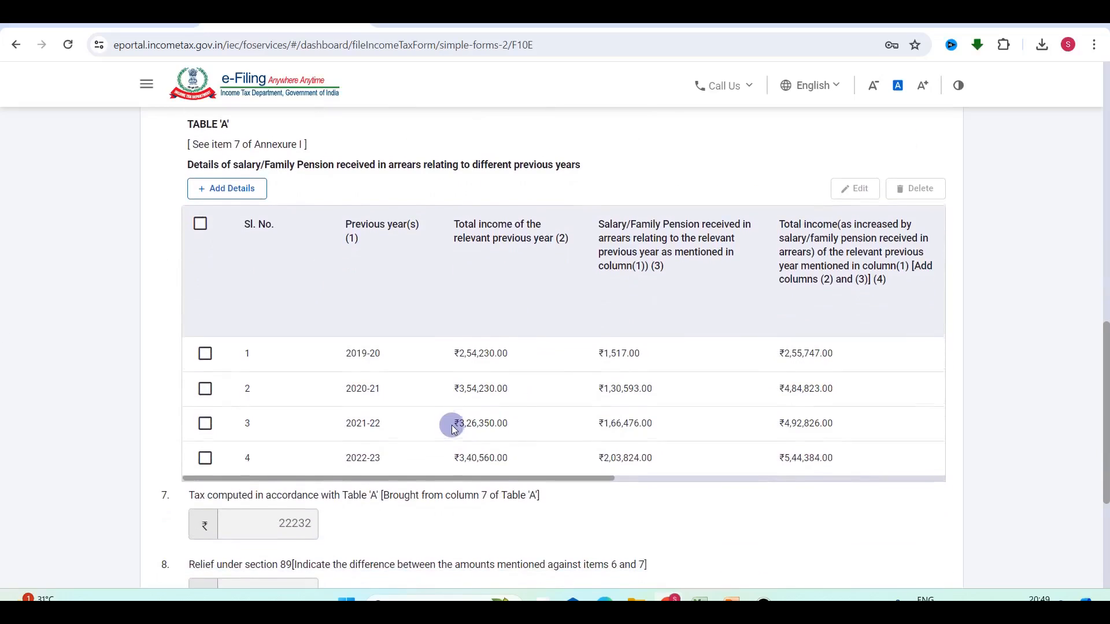
scroll(462, 425, "up", 7)
scroll(577, 431, "up", 4)
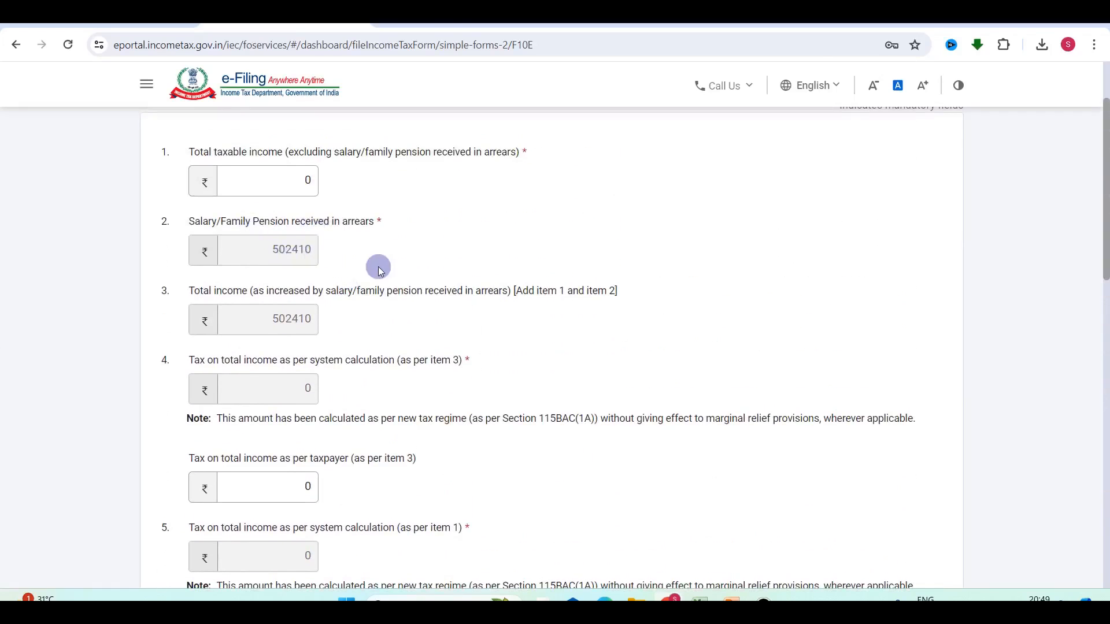
key("alt+Tab")
left_click_drag(333, 207, 331, 249)
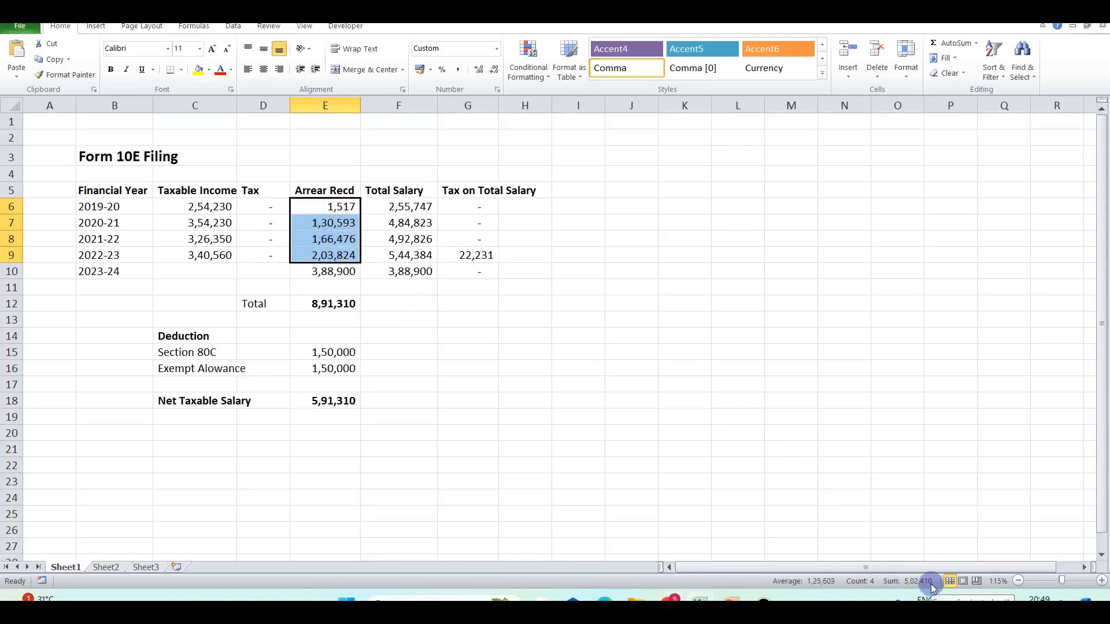
key("alt+Tab")
scroll(443, 281, "up", 2)
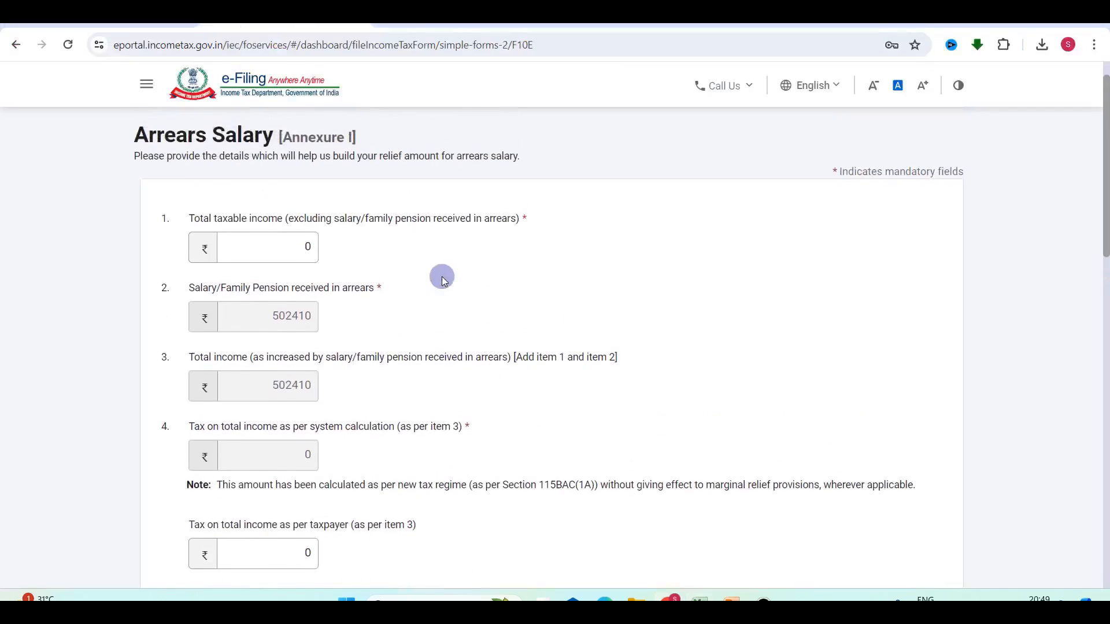
left_click(285, 247)
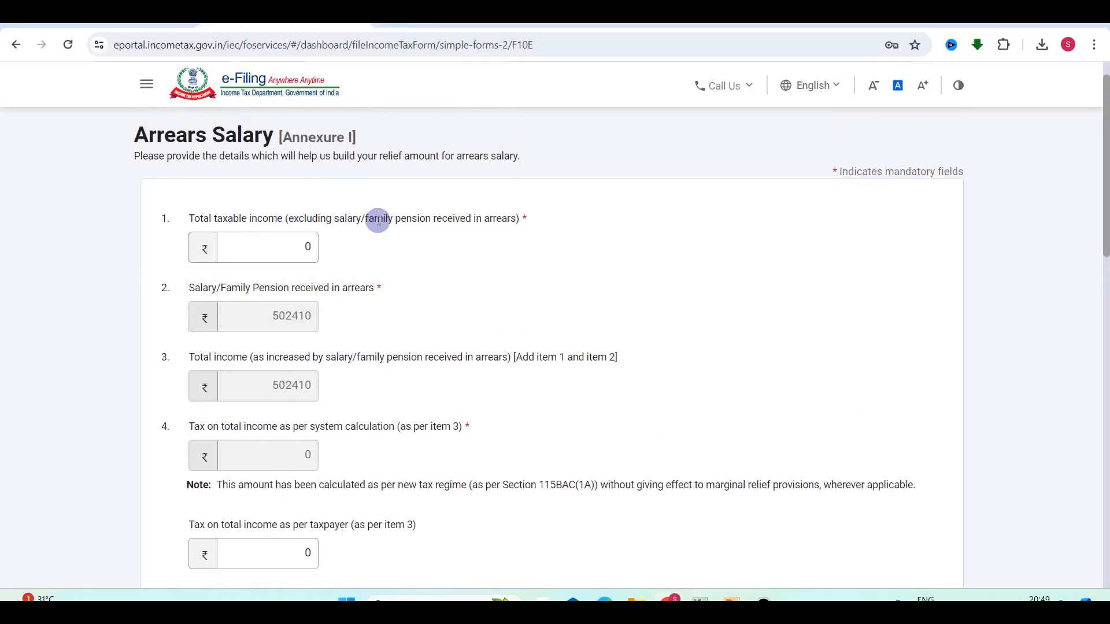
key("alt+Tab")
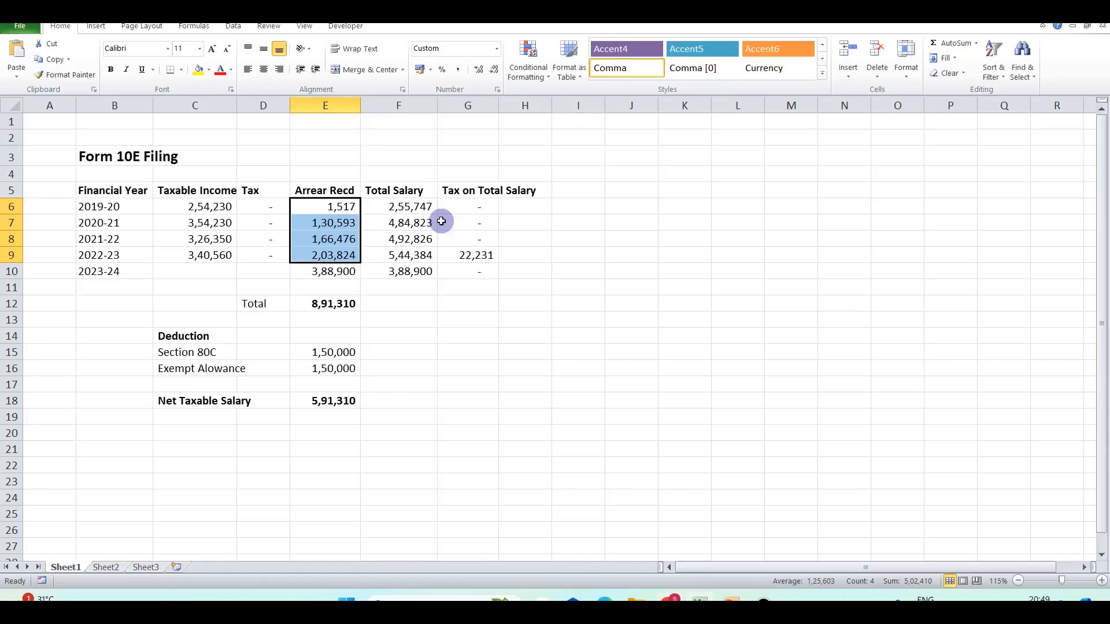
left_click(340, 272)
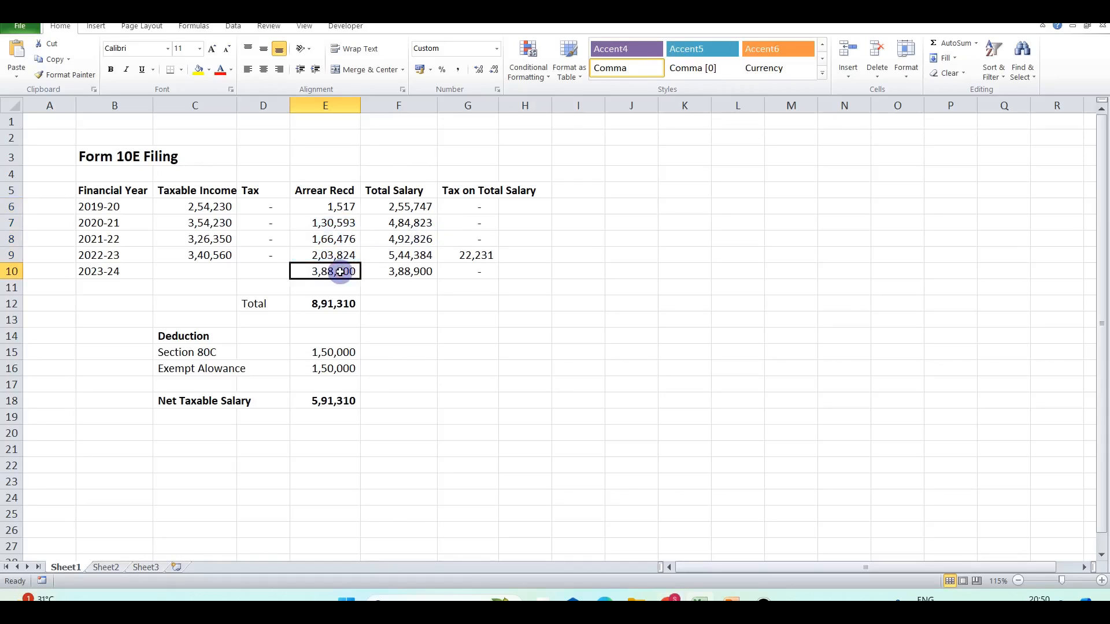
key("alt+Tab")
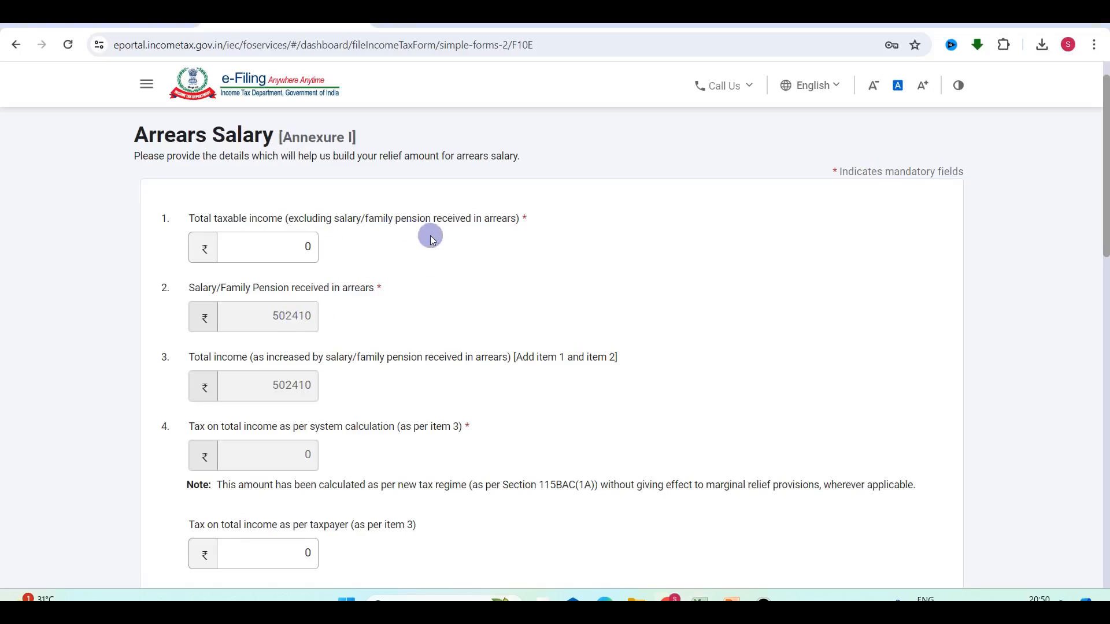
Enter 88,900 as item 1's taxable income, cross-checking 3,88,900 arrears and 3,00,000 deductions in Excel.
key("alt+Tab")
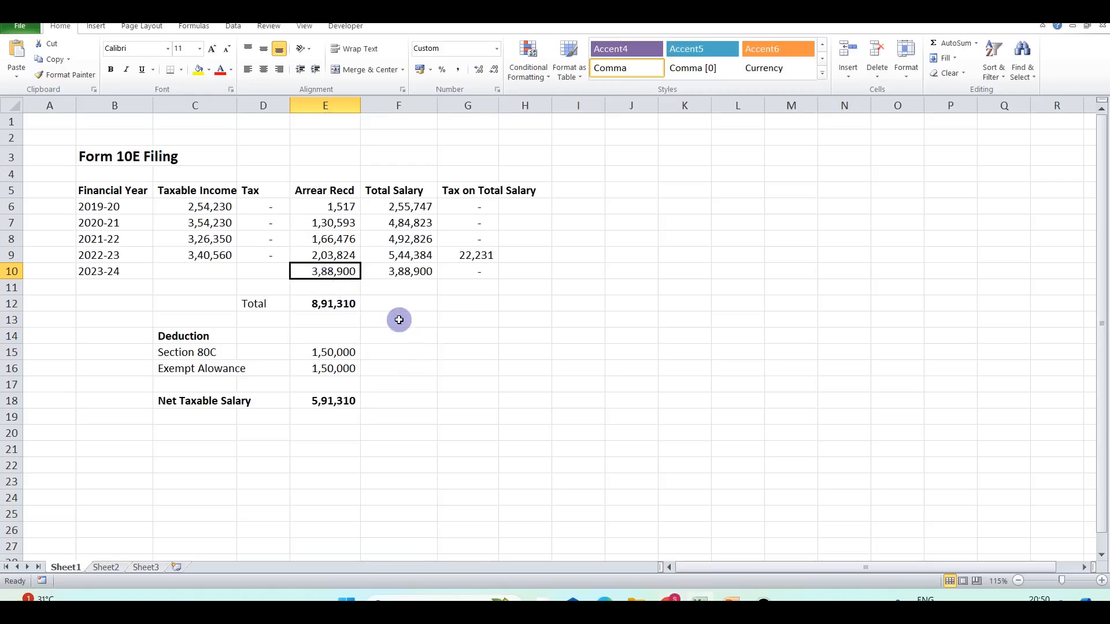
left_click_drag(333, 352, 331, 368)
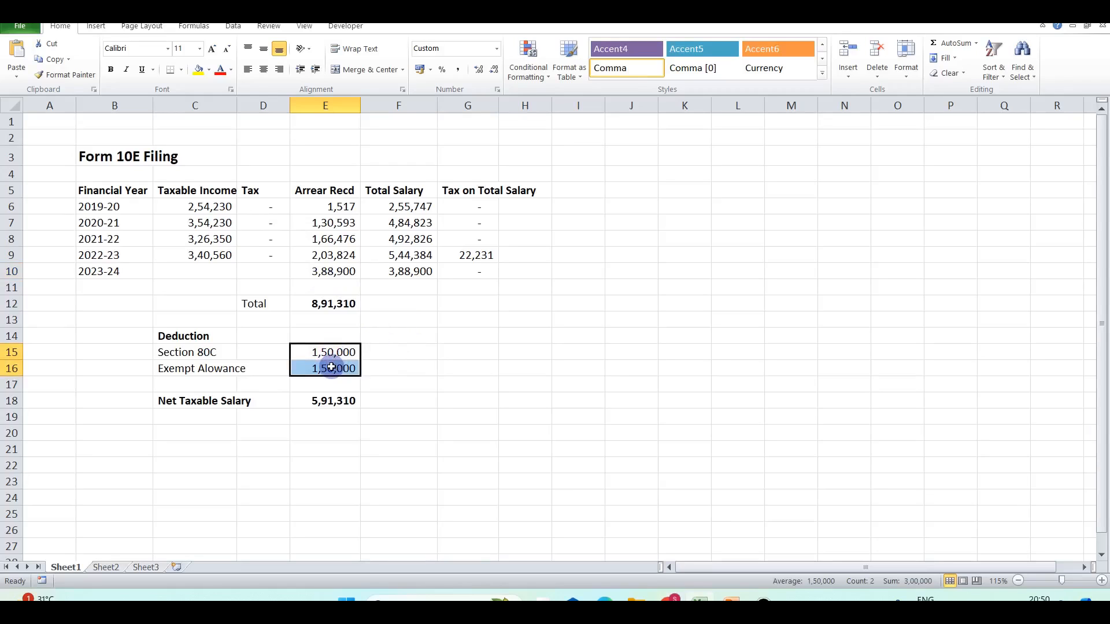
left_click(376, 324)
key("alt+Tab")
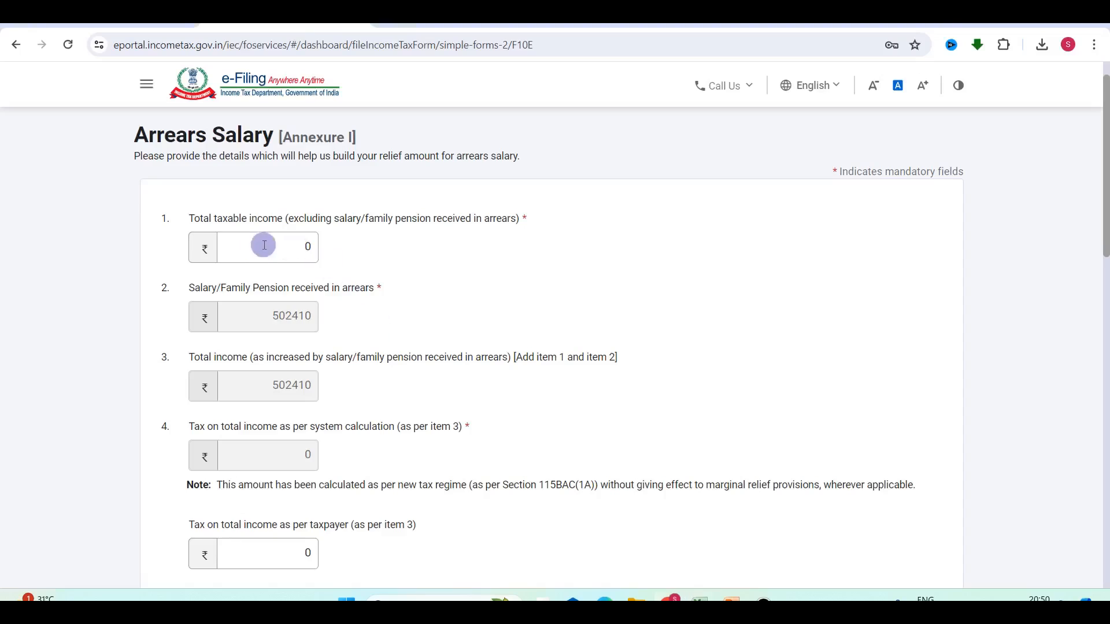
left_click(258, 244)
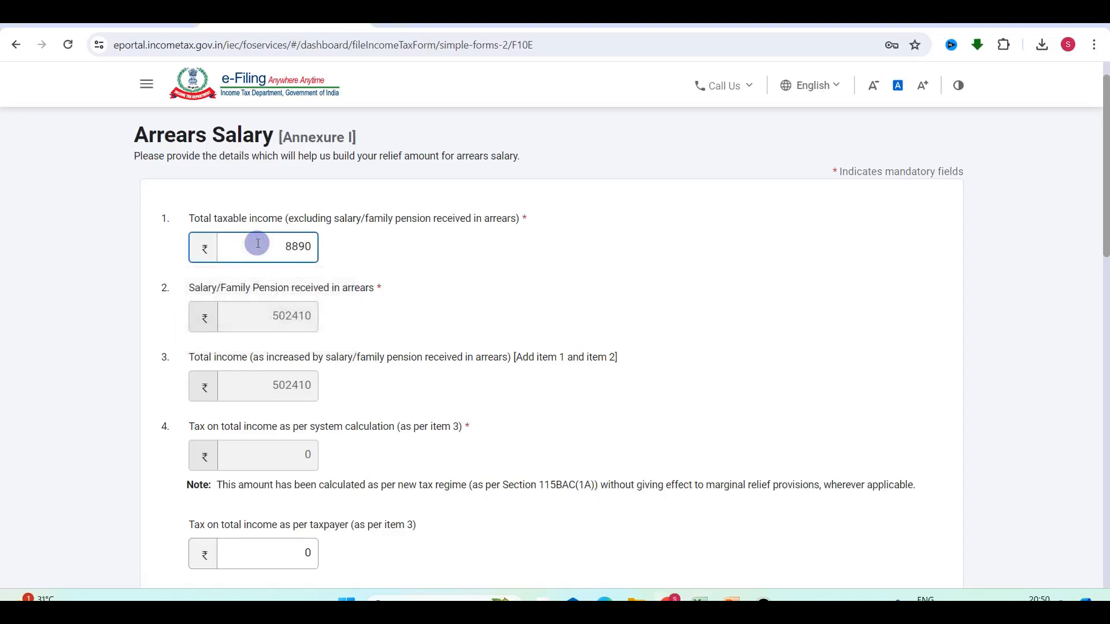
left_click(440, 301)
key("alt+Tab")
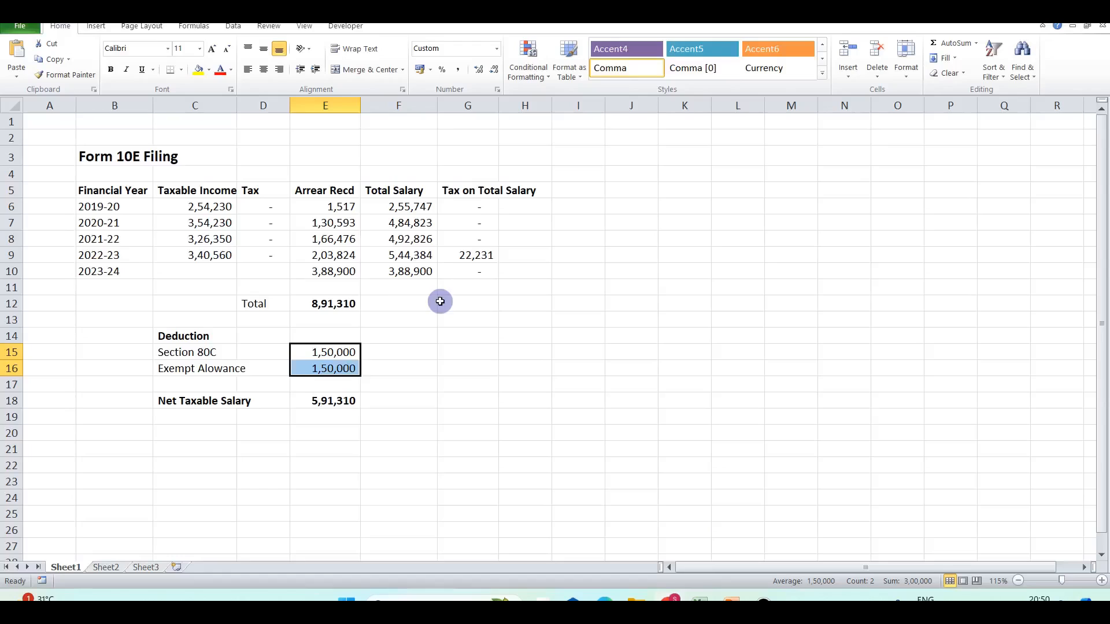
left_click(342, 272)
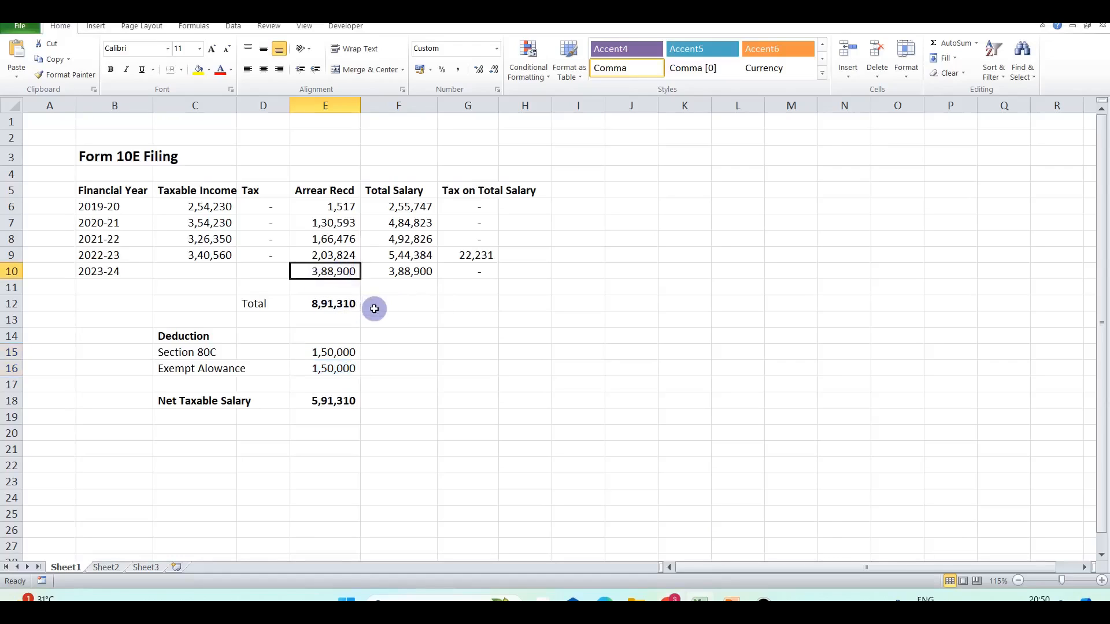
mouse_move(340, 354)
left_mouse_down()
mouse_move(330, 352)
mouse_move(336, 368)
left_mouse_up()
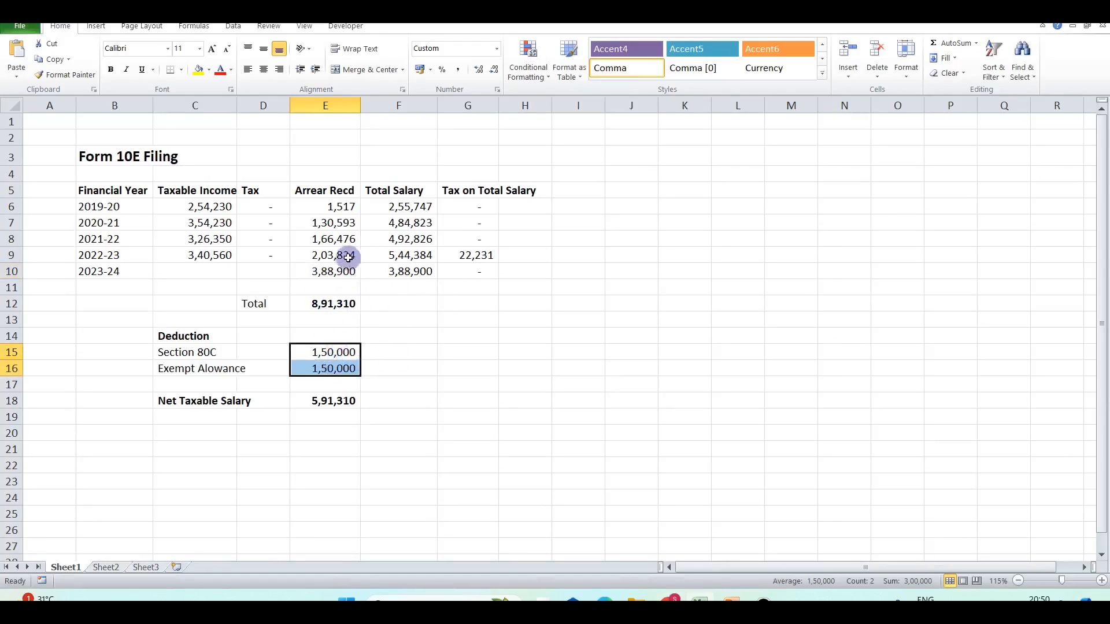
key("alt+Tab")
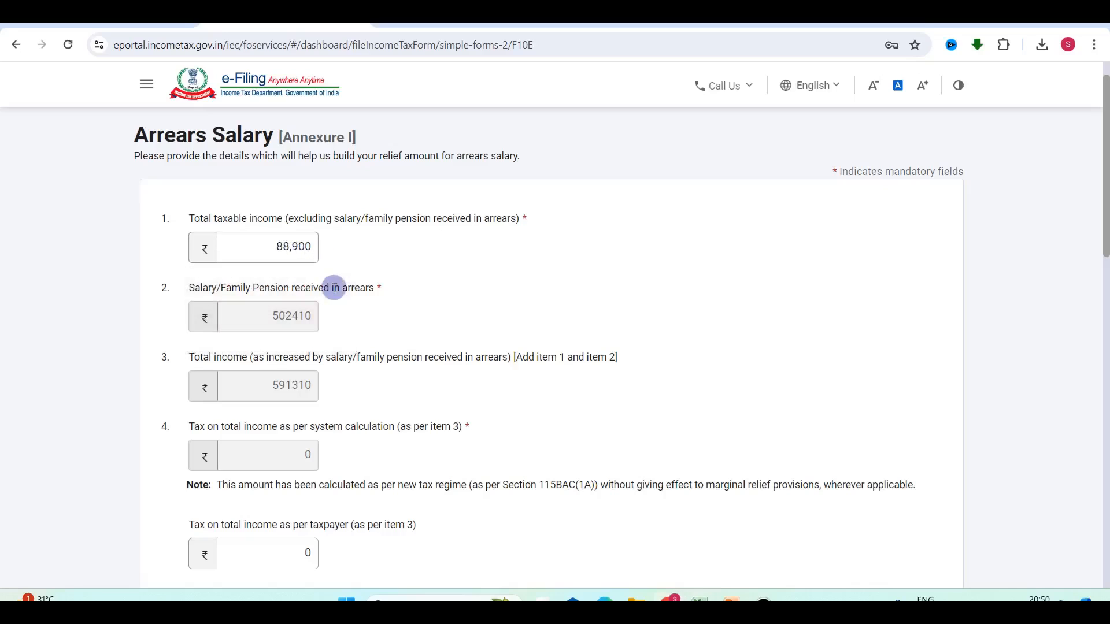
Review the Arrears Salary form, then return to the Income & Tax Calculator showing 22231 tax.
scroll(335, 287, "down", 2)
scroll(335, 291, "up", 1)
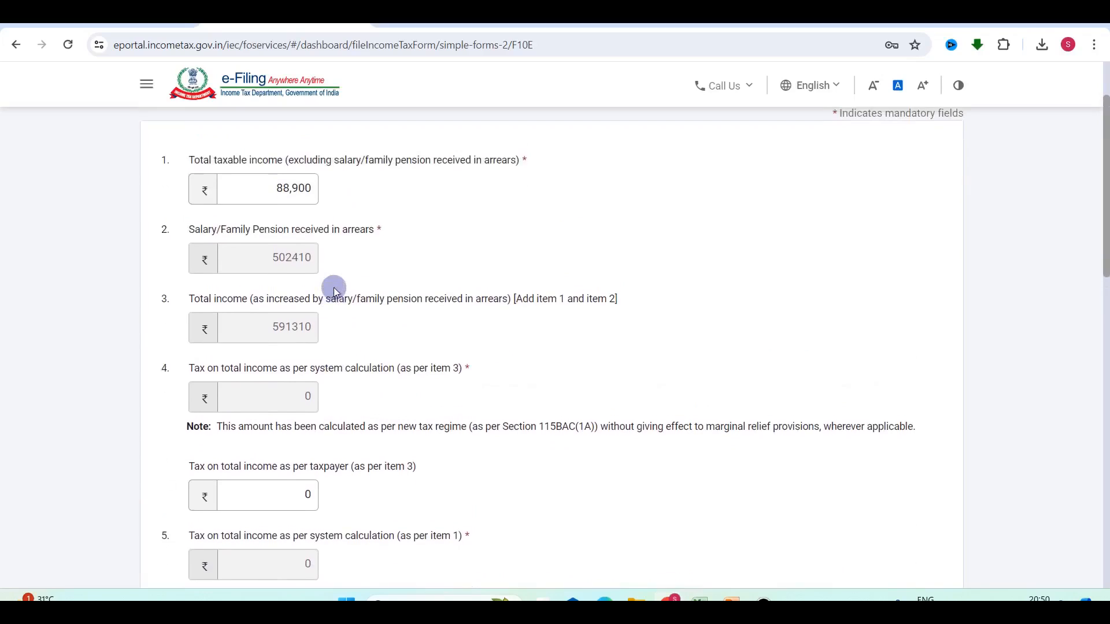
scroll(281, 366, "down", 1)
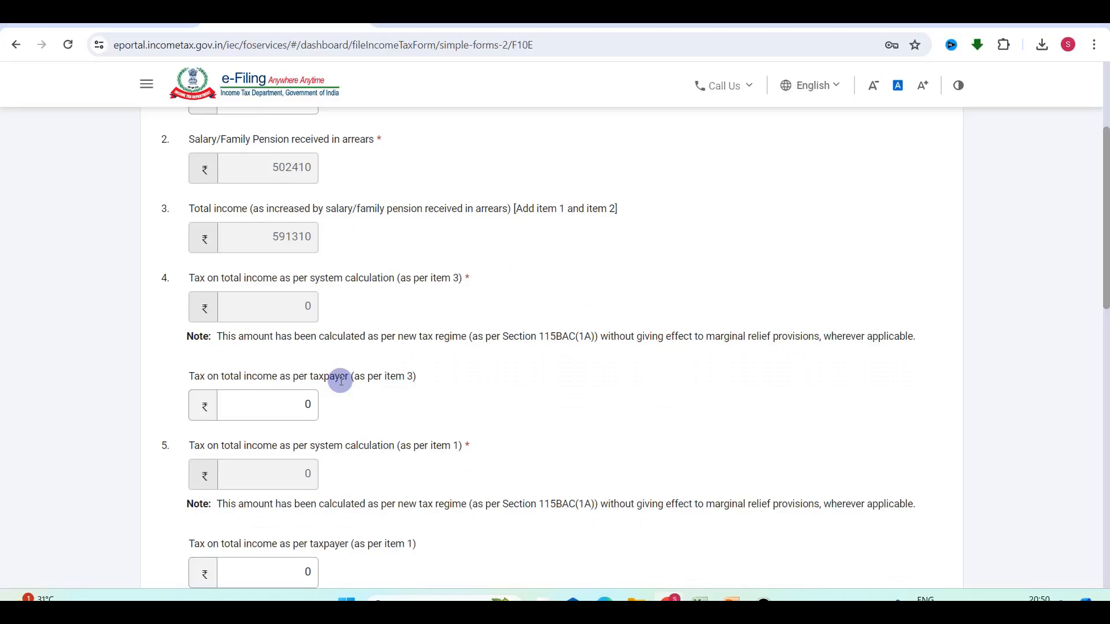
scroll(341, 381, "up", 1)
scroll(403, 412, "up", 2)
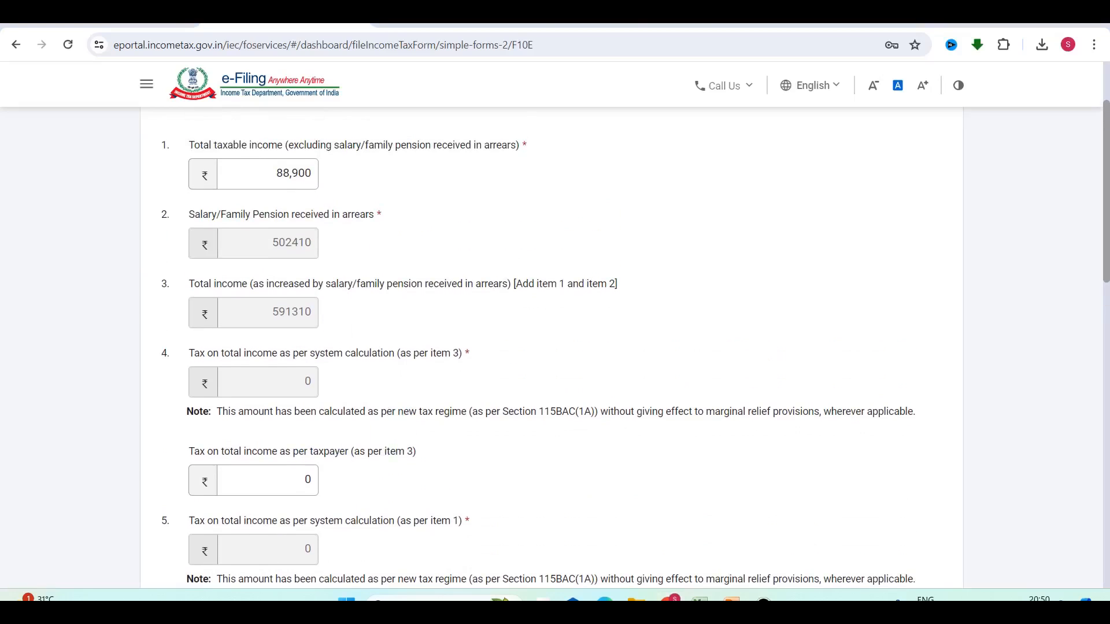
scroll(347, 376, "down", 2)
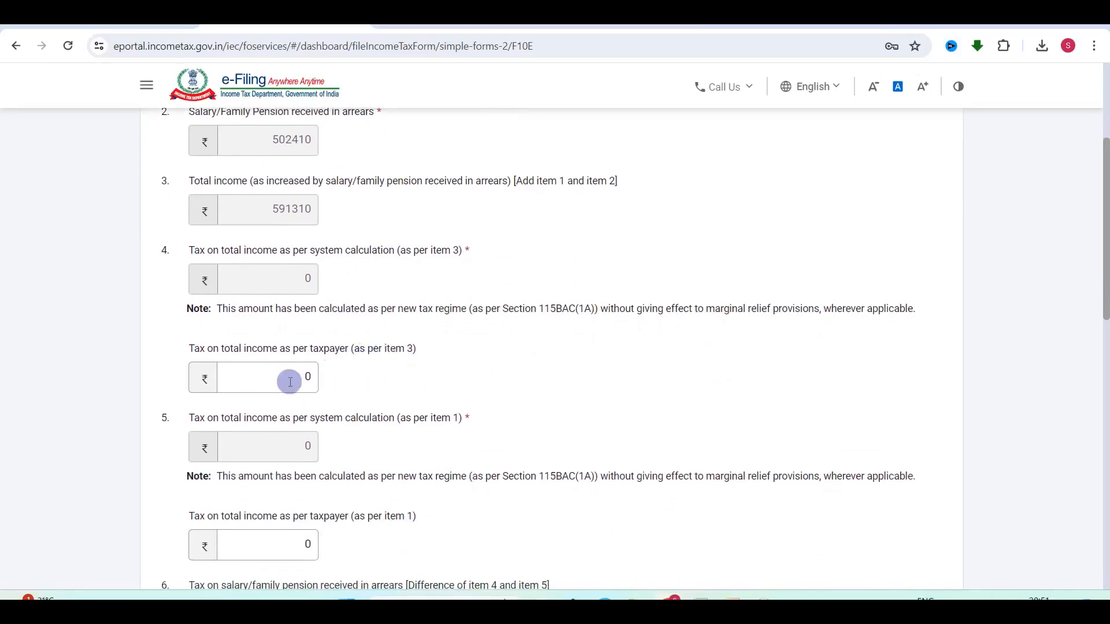
scroll(290, 381, "up", 5)
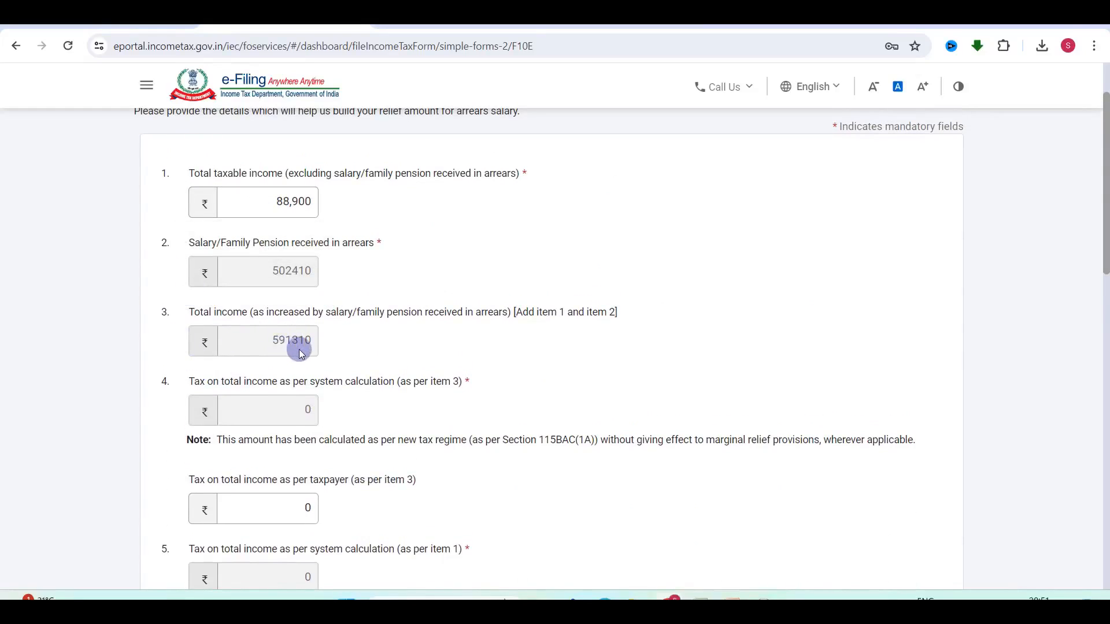
scroll(303, 405, "down", 2)
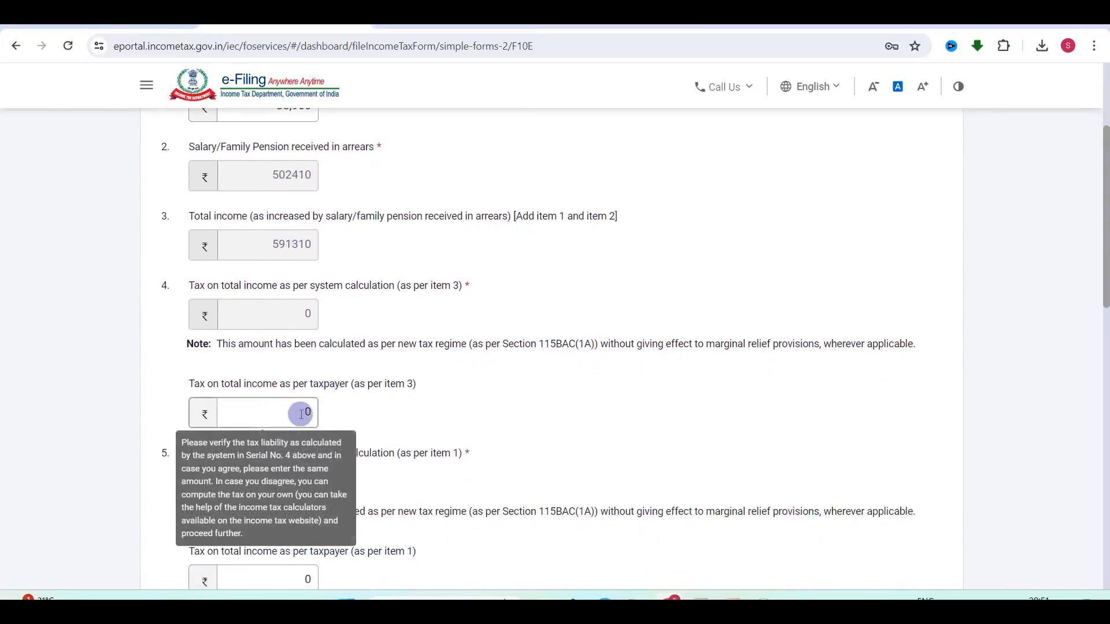
scroll(301, 414, "up", 1)
left_click(613, 27)
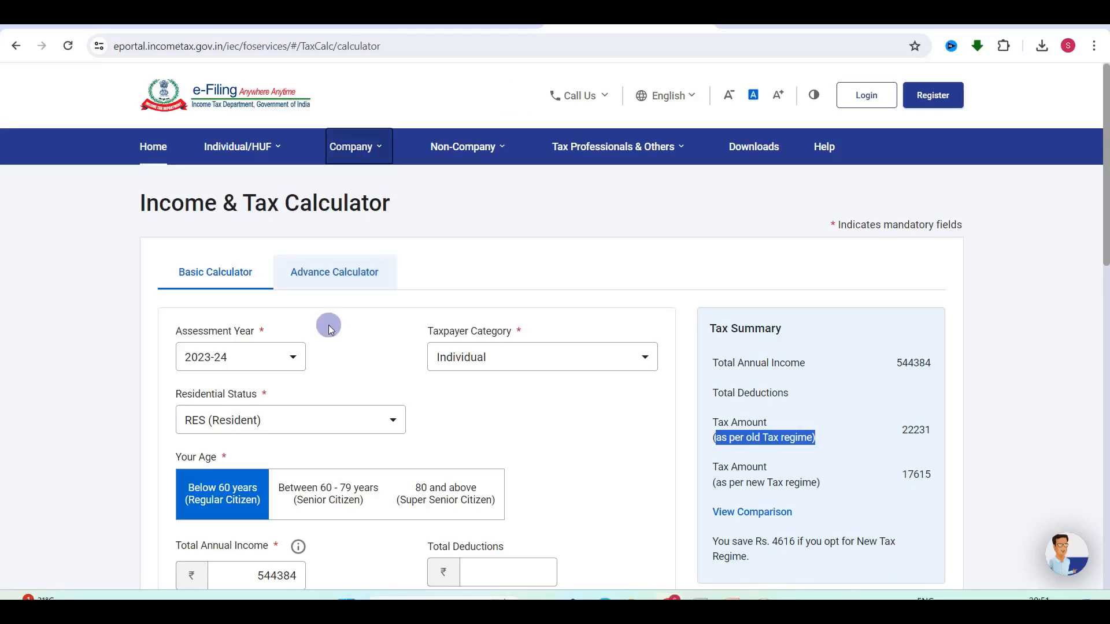
In the tax calculator for AY 2024-25, set Total Annual Income to 591310, giving old-regime tax 31992.
left_click(255, 354)
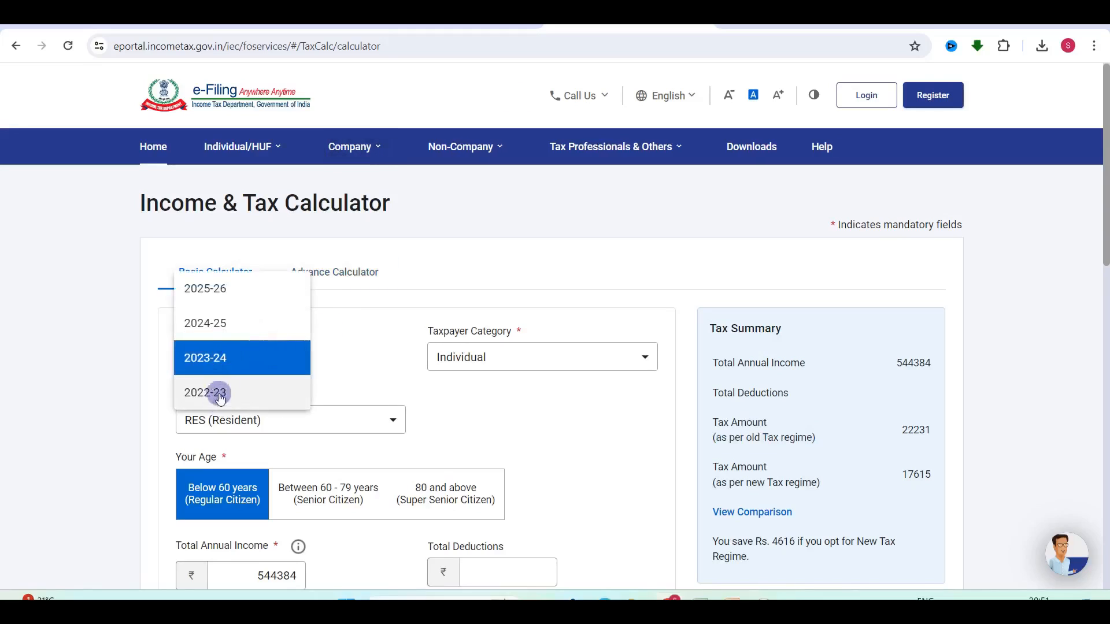
scroll(474, 428, "down", 4)
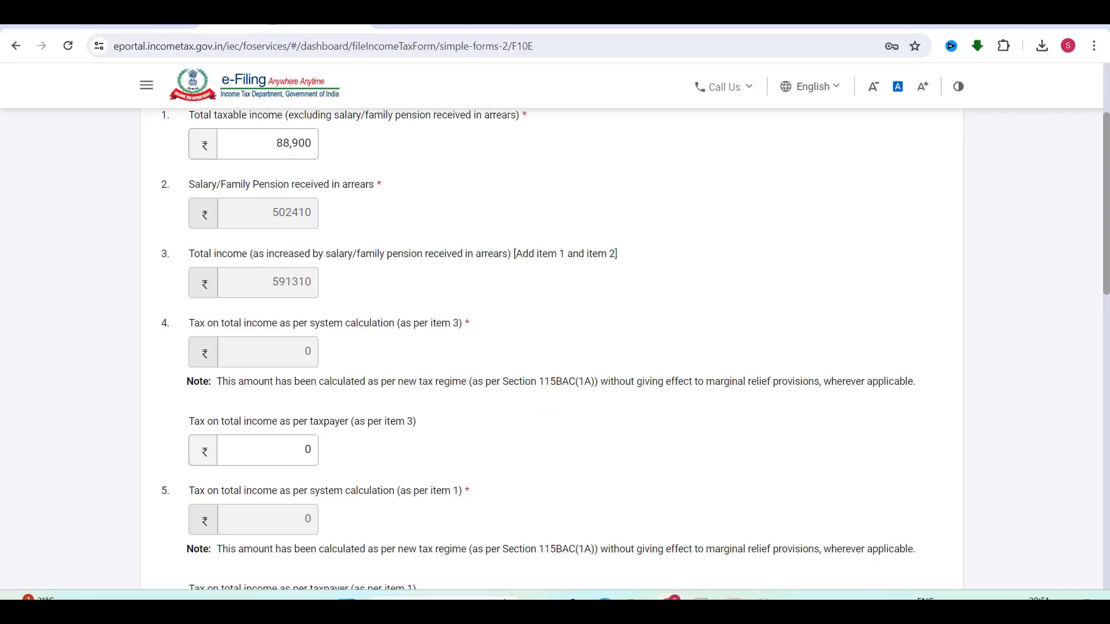
left_click(281, 269)
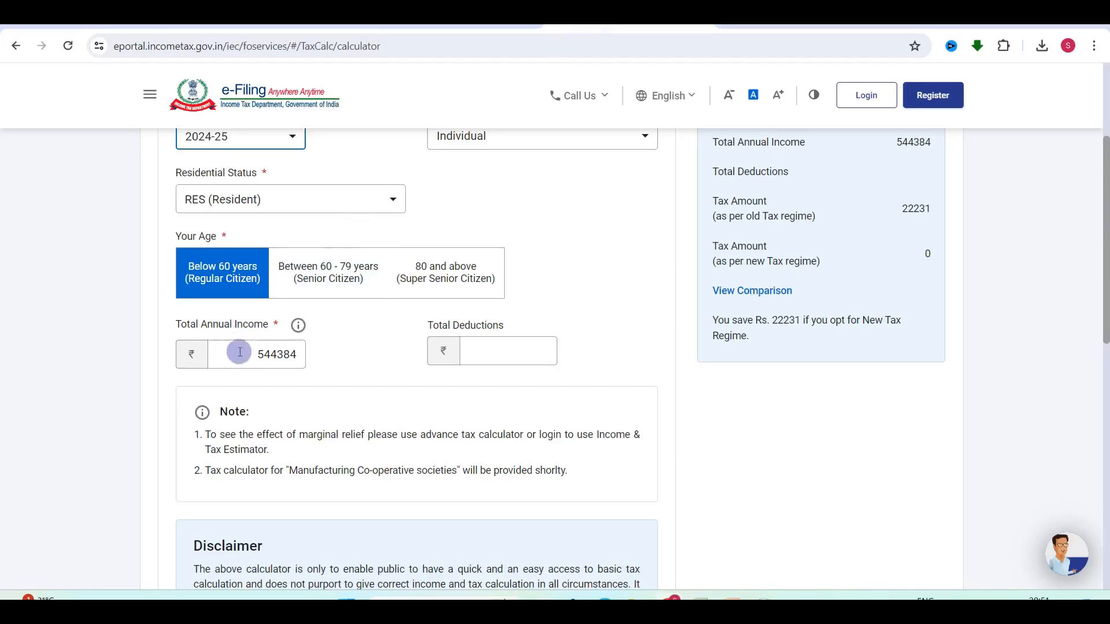
left_click_drag(239, 352, 500, 347)
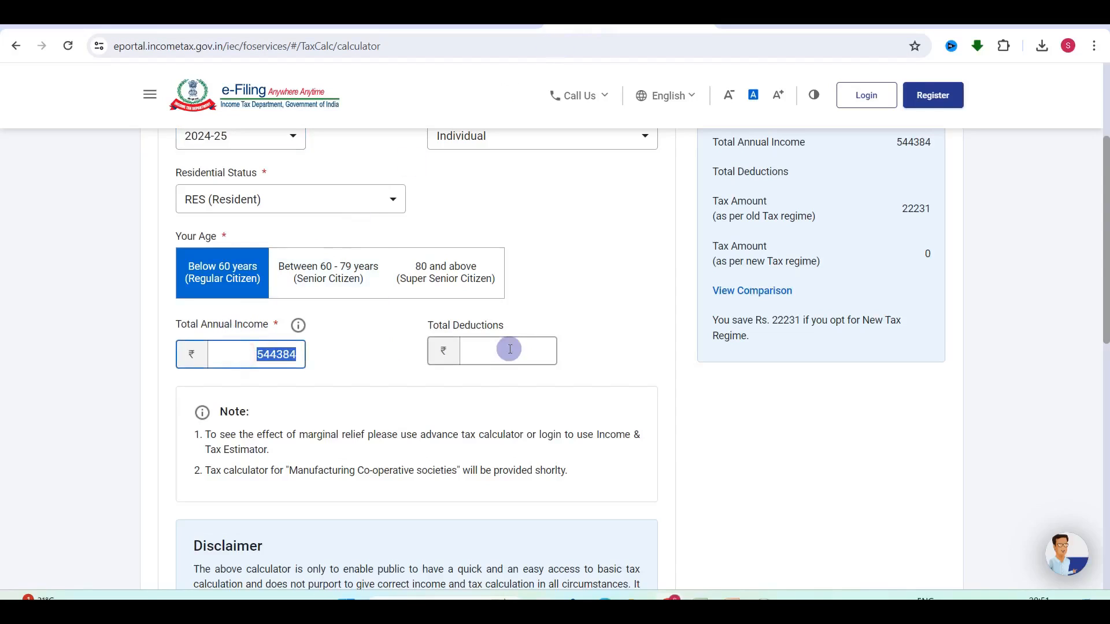
type("591310")
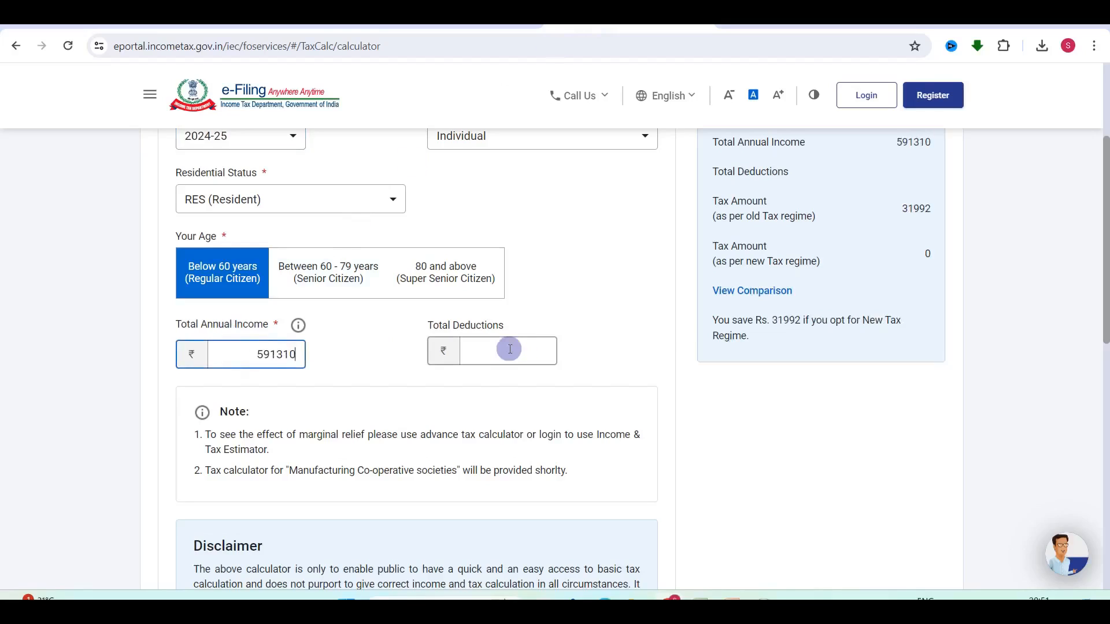
left_click(619, 359)
Go back to the Form 10E arrears page at item 4's taxpayer tax field.
scroll(619, 360, "up", 2)
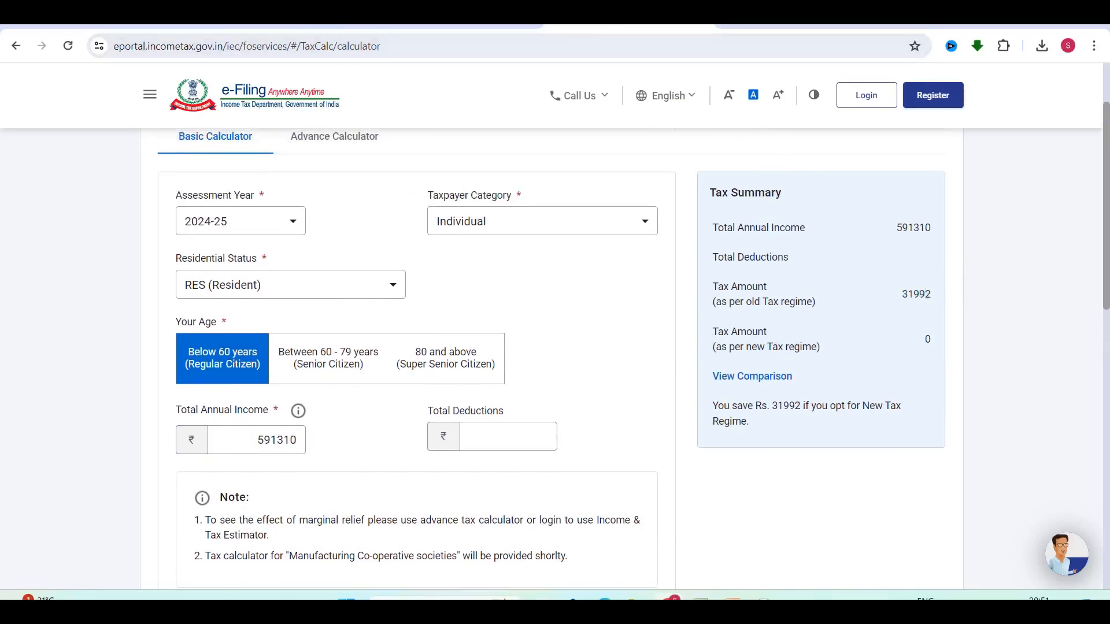
left_click(279, 27)
left_click(279, 456)
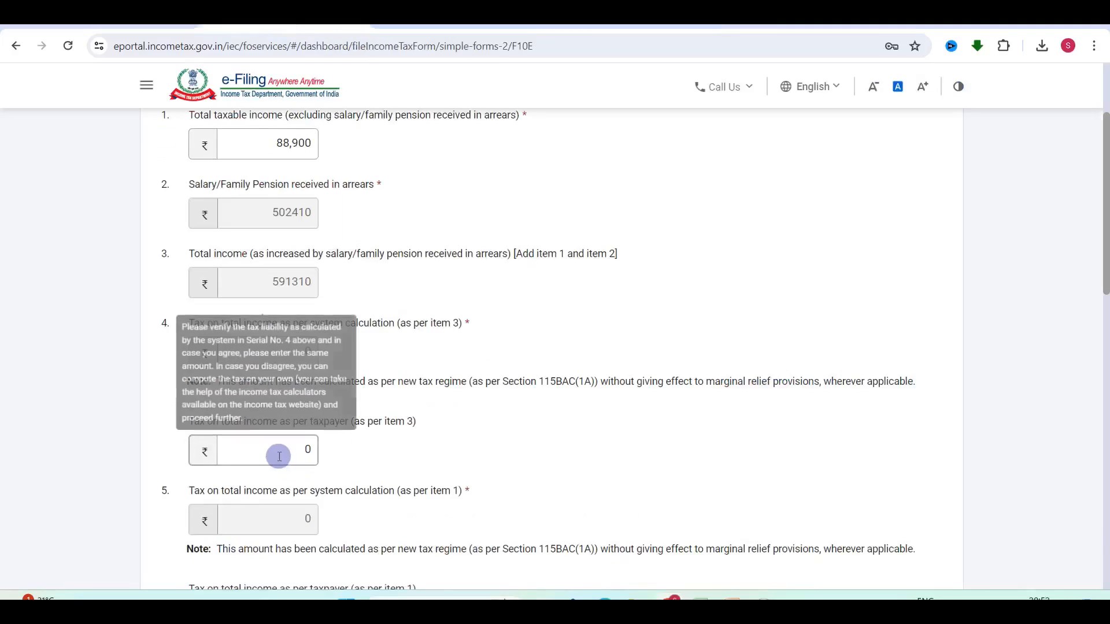
Enter 31992 as item 4's tax on total income, review Table 'A' and items 7–8, and save.
type("31992")
left_click(492, 474)
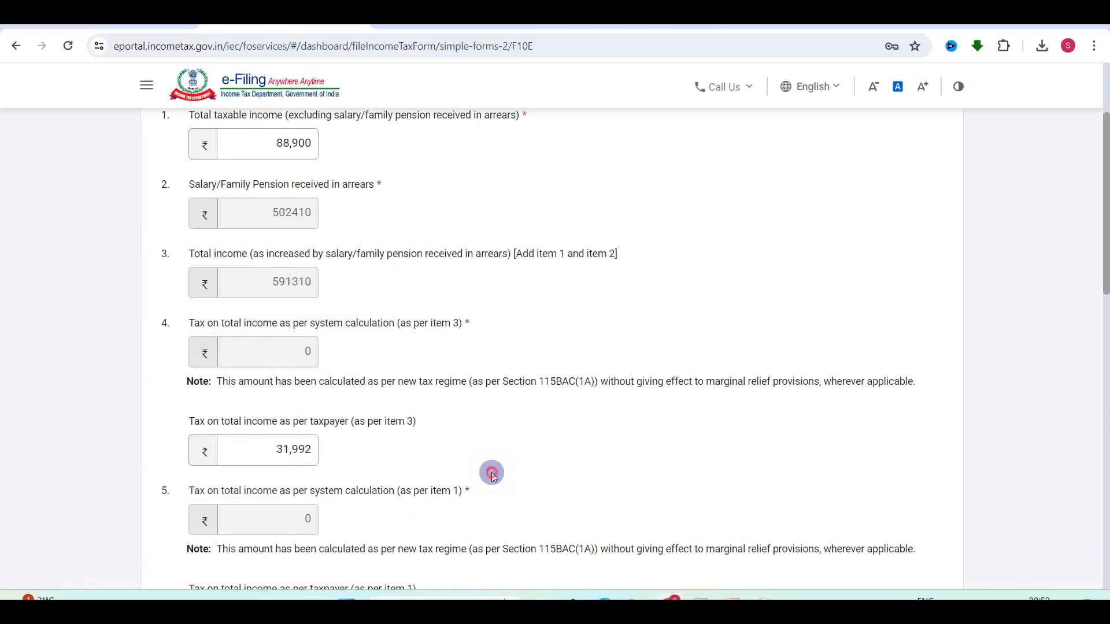
scroll(492, 474, "down", 2)
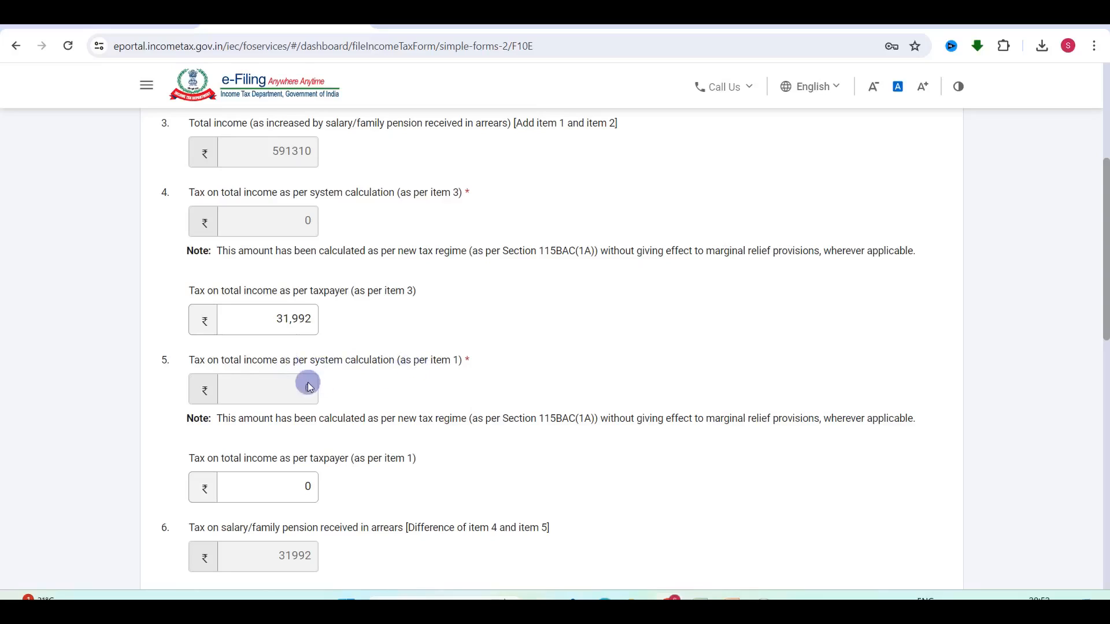
scroll(309, 386, "down", 2)
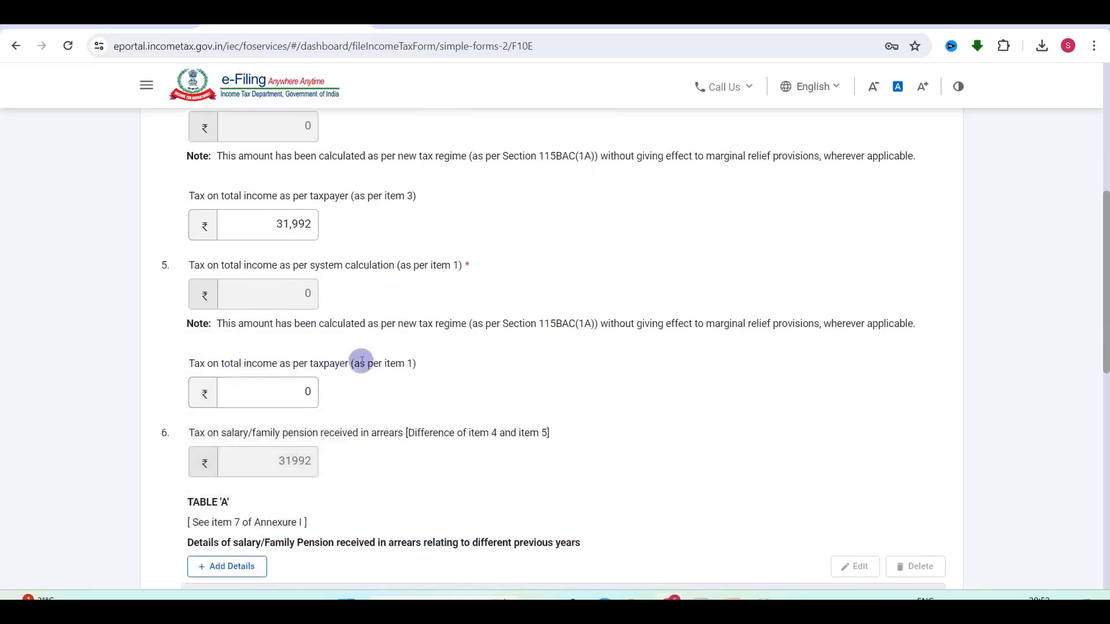
scroll(290, 404, "up", 6)
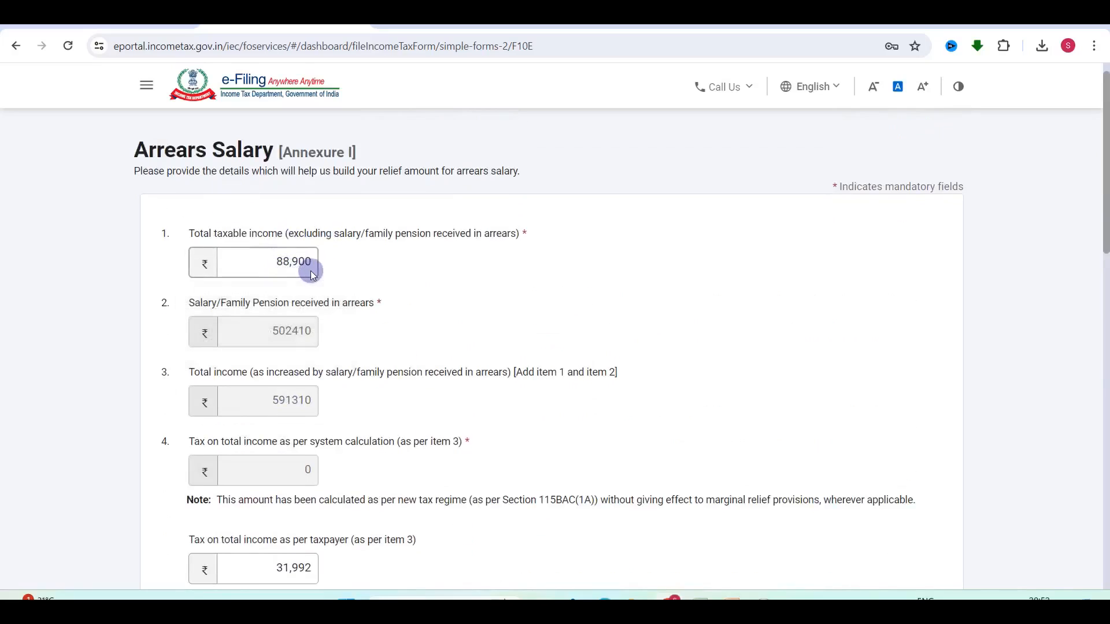
scroll(415, 333, "down", 8)
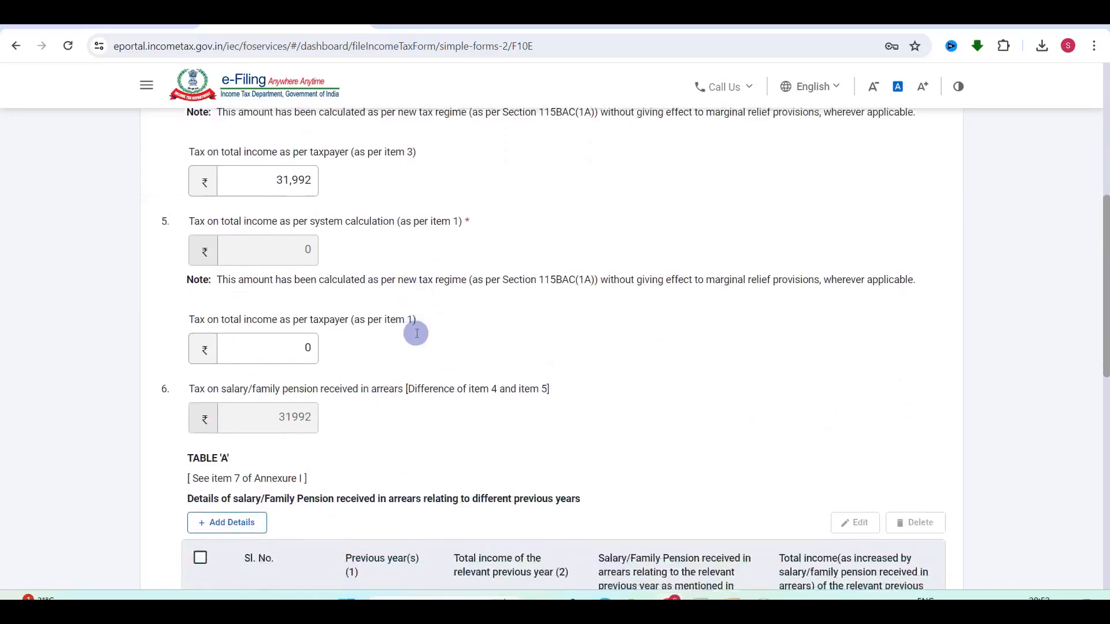
scroll(391, 367, "down", 7)
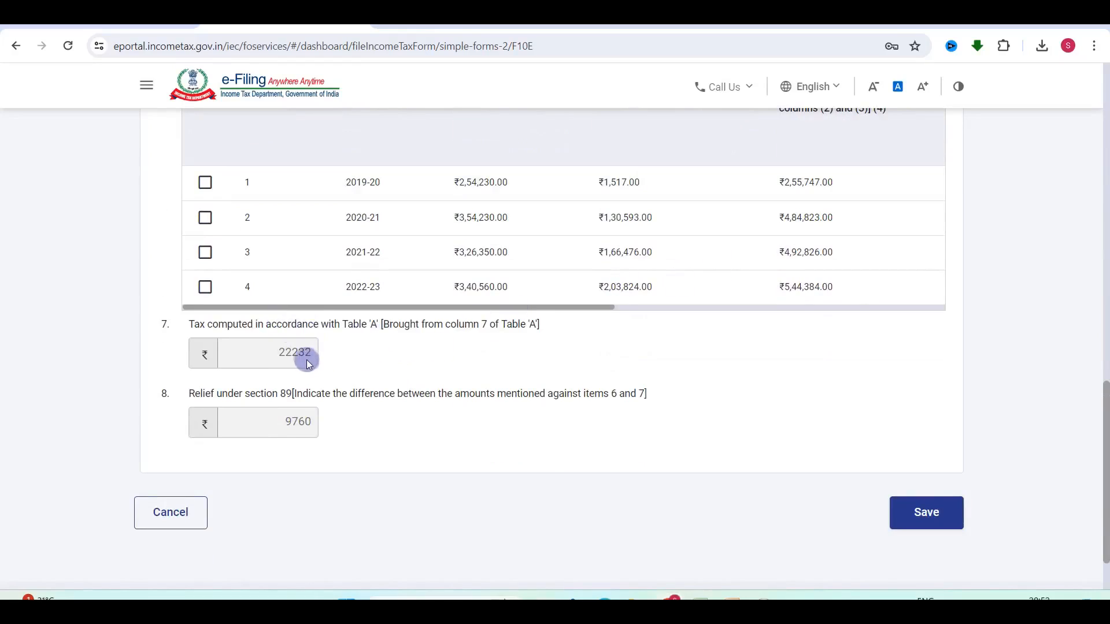
scroll(311, 360, "up", 10)
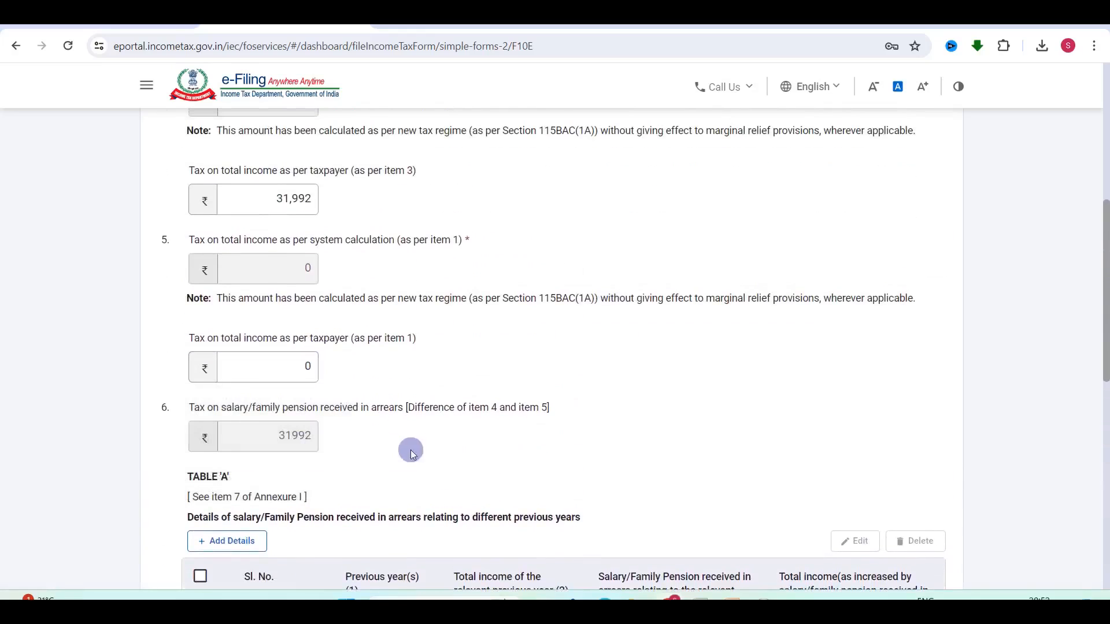
scroll(315, 445, "down", 8)
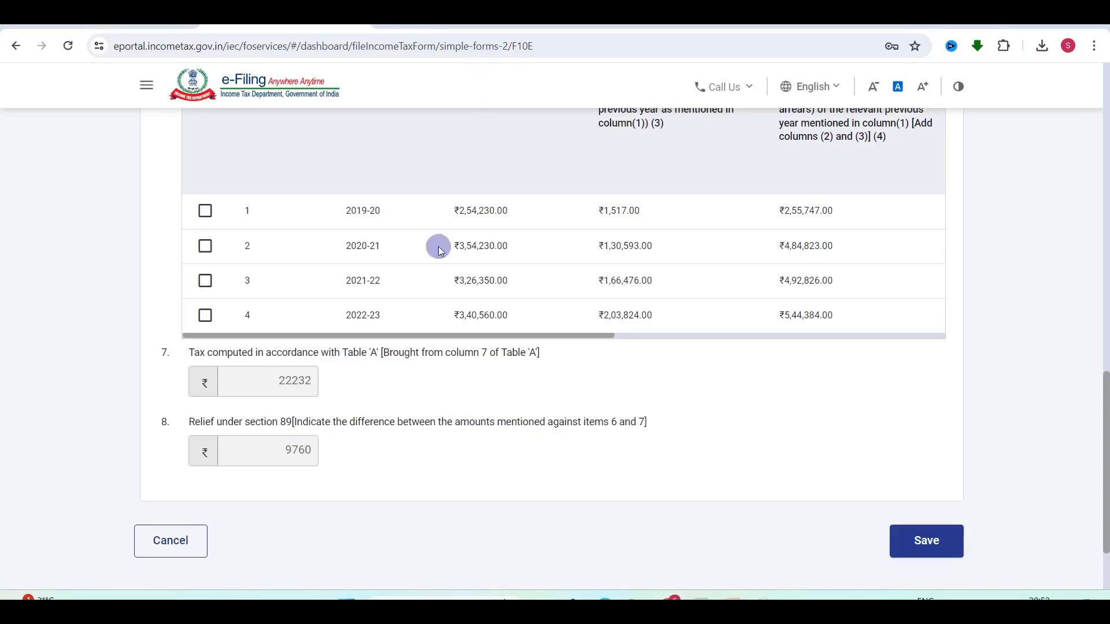
left_click(922, 540)
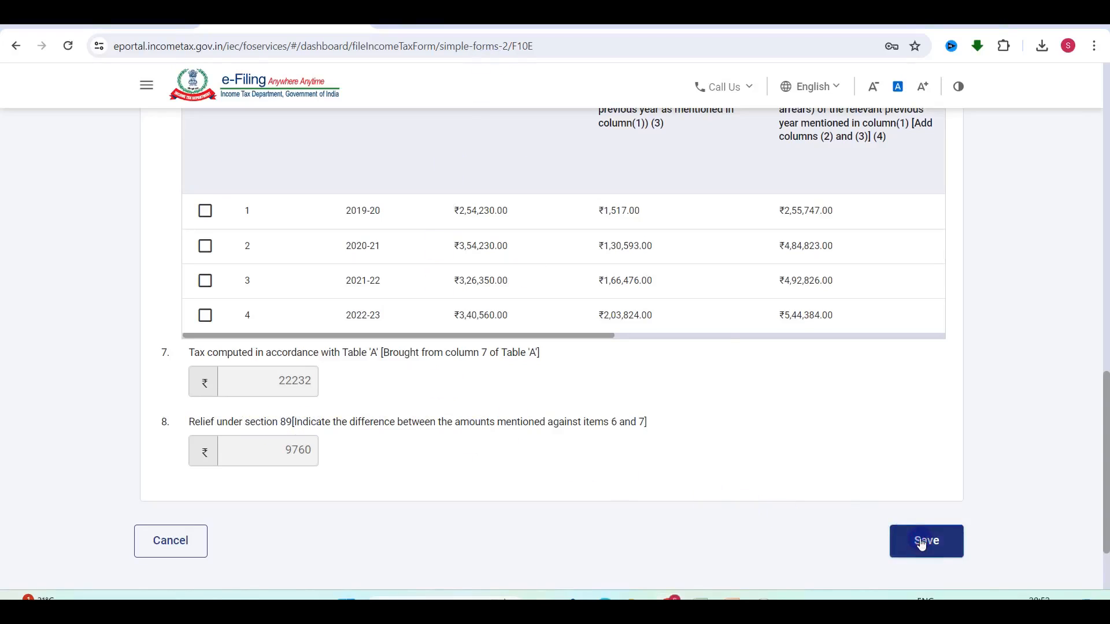
Start Form 10E e-verification, confirm it, choose Aadhaar OTP and request the OTP.
scroll(589, 449, "up", 2)
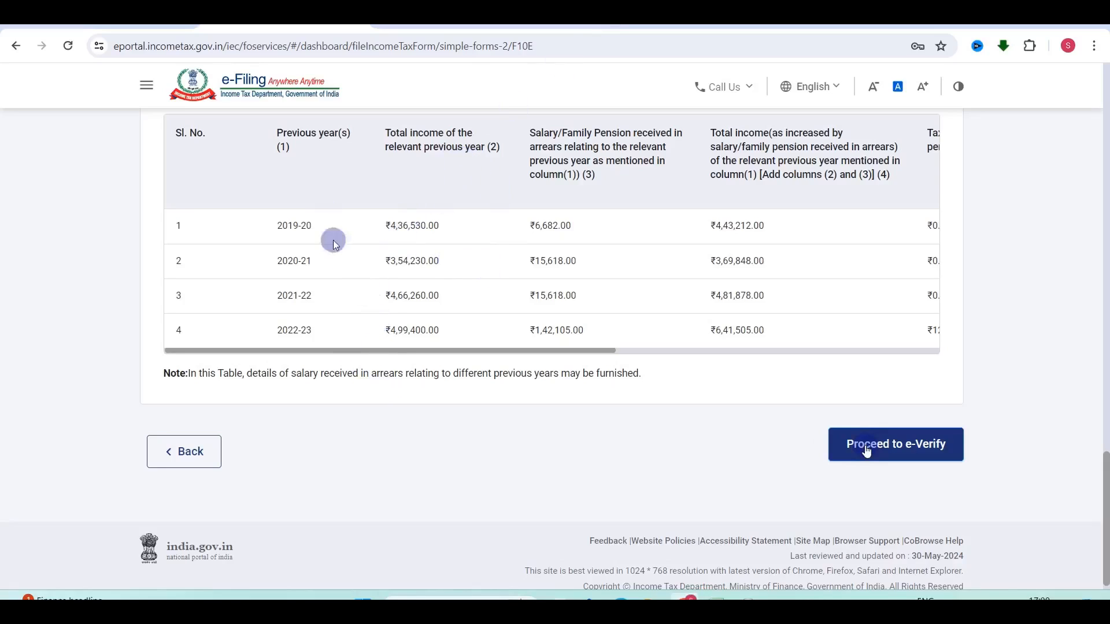
left_click(866, 451)
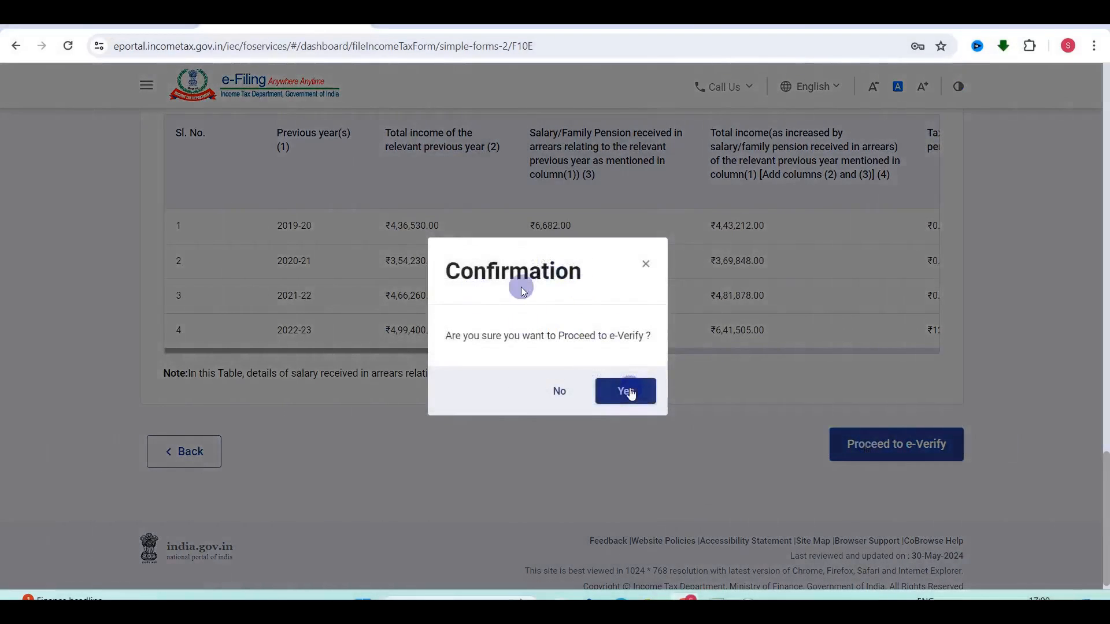
left_click(629, 392)
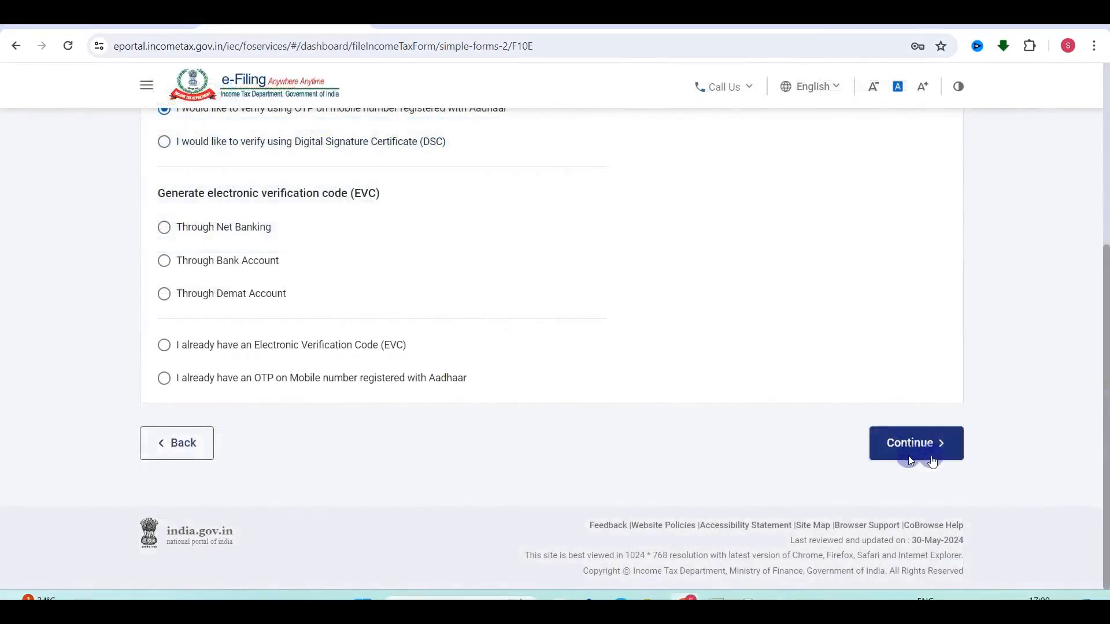
left_click(909, 449)
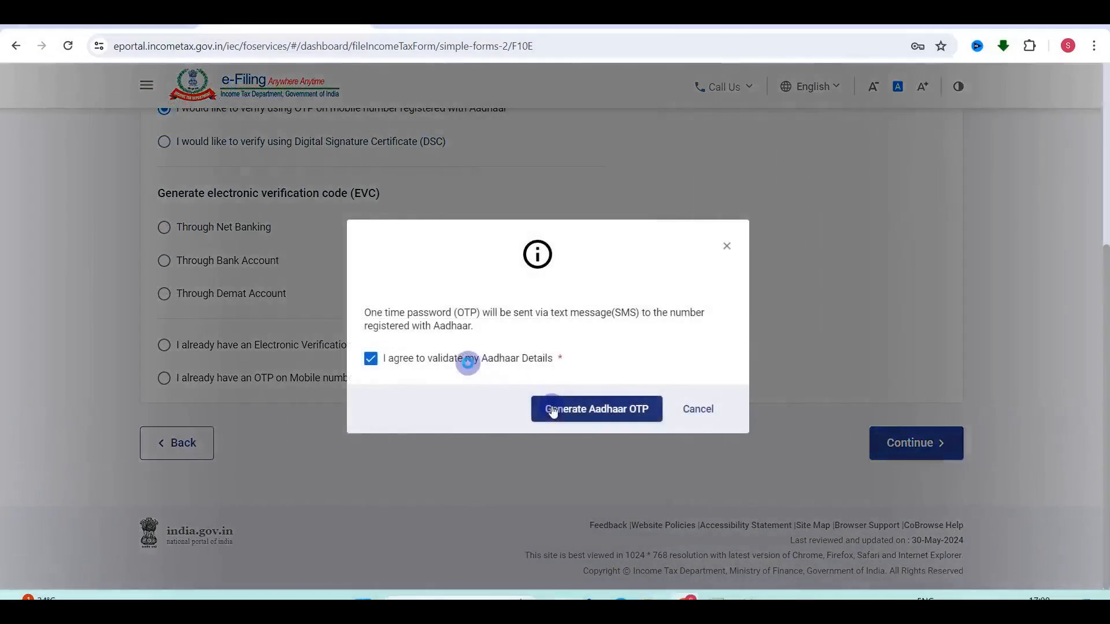
left_click(599, 415)
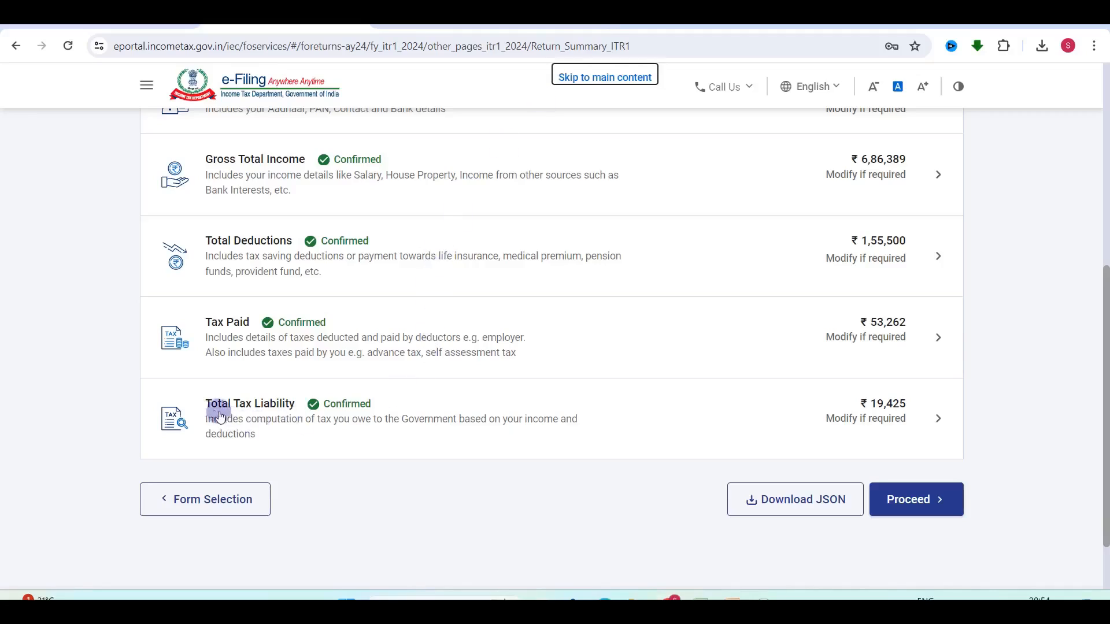
Open the Total Tax Liability details for modification and delete the 0 in Relief u/s 89.
left_click(854, 416)
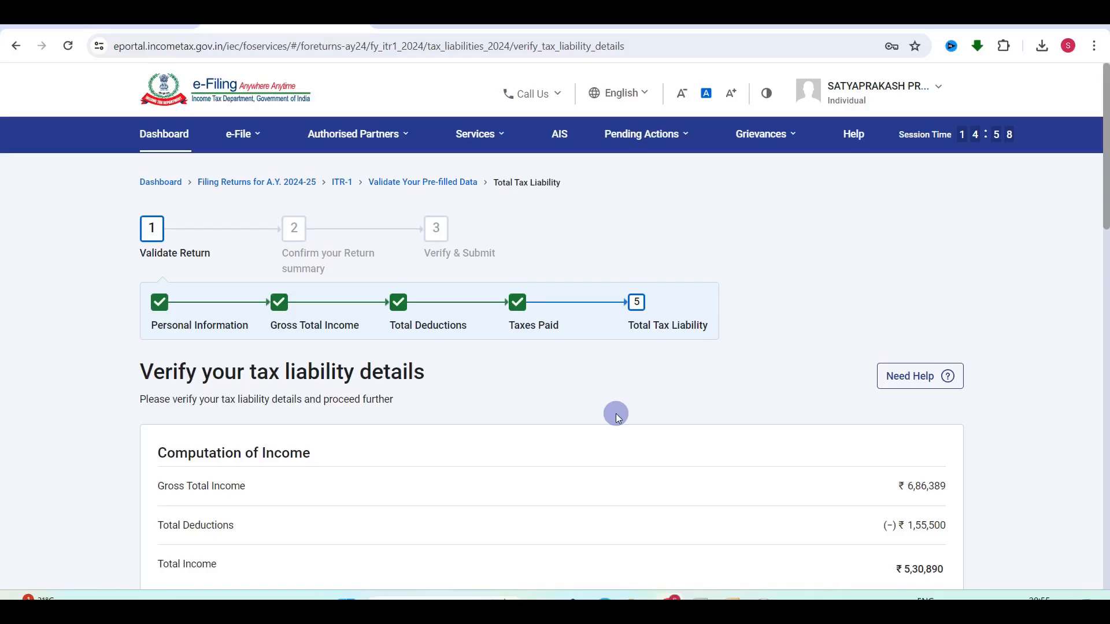
scroll(615, 414, "down", 8)
scroll(616, 414, "down", 2)
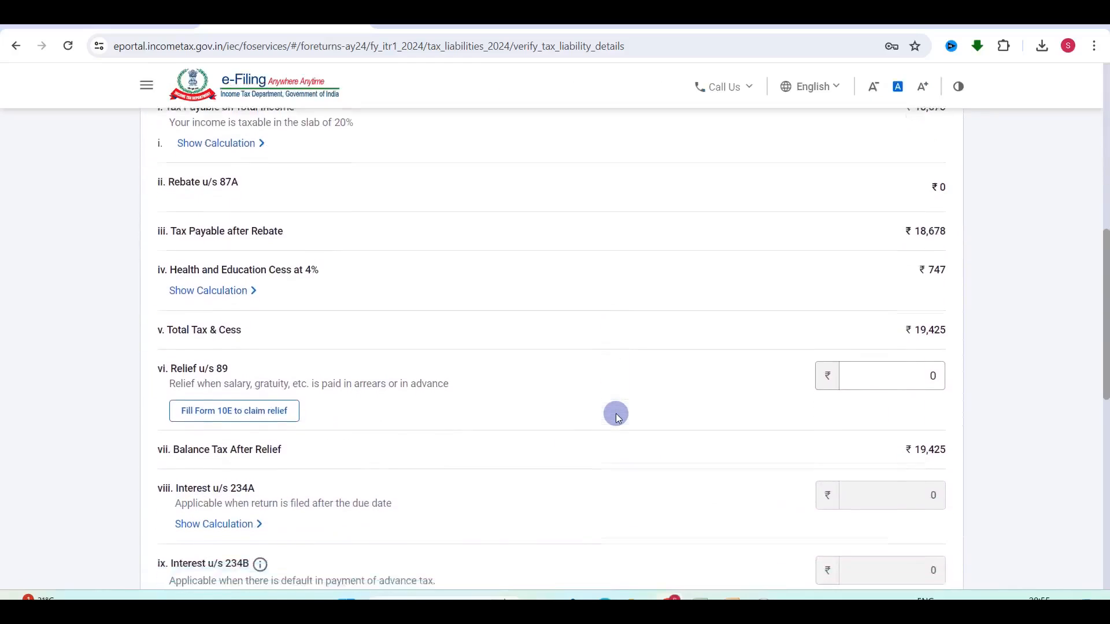
left_click(884, 344)
key("BackSpace")
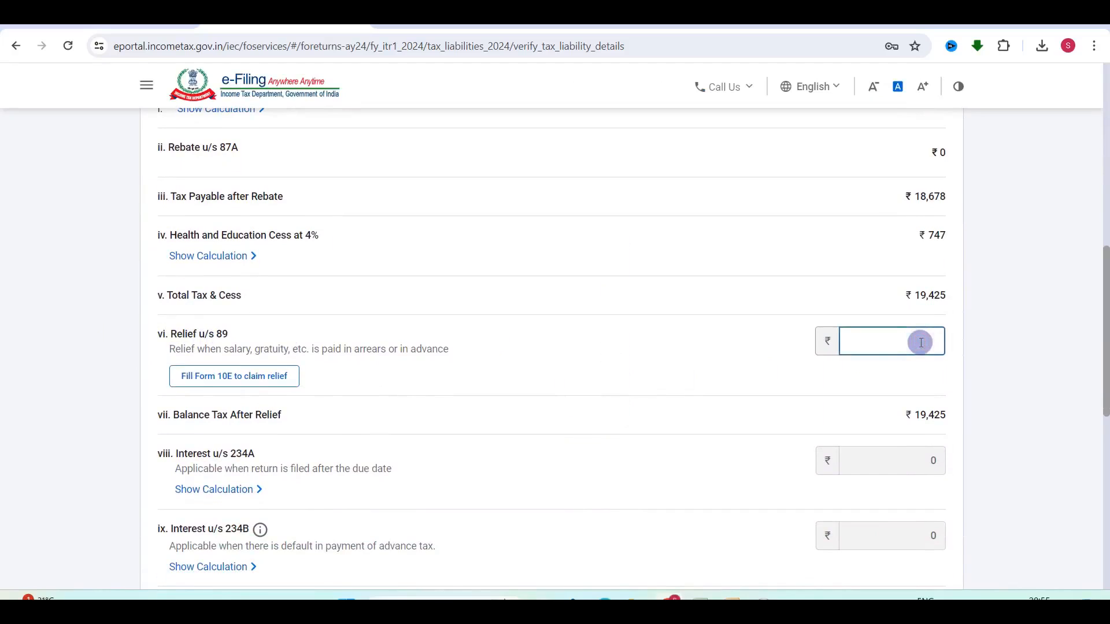
Check the 9,760 relief in the Excel sheet, then enter 9,760 as Relief u/s 89.
left_click(701, 606)
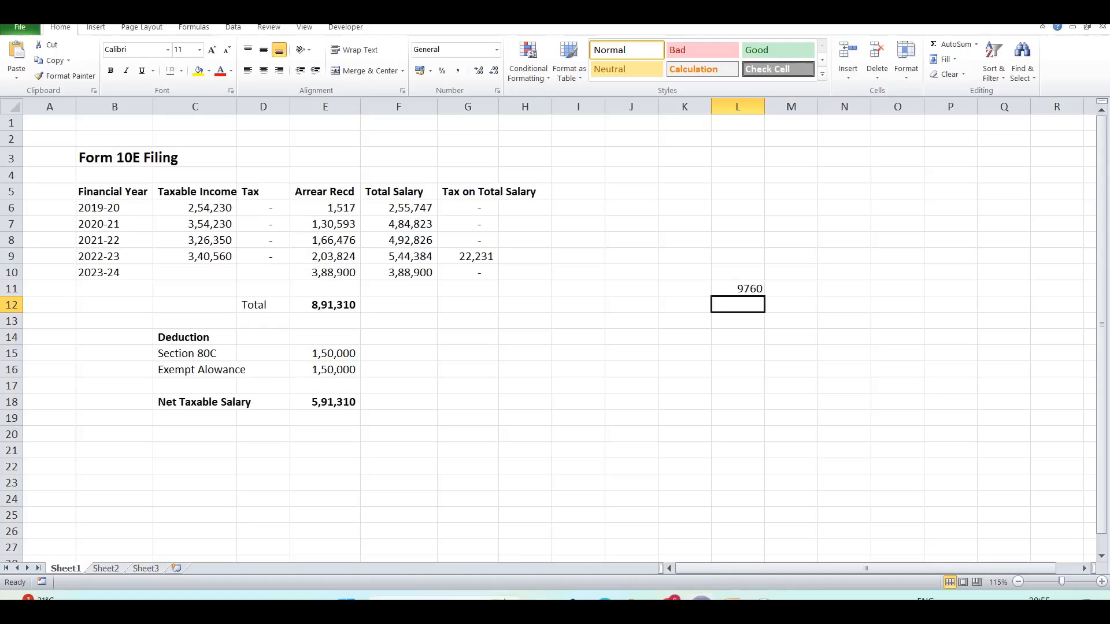
left_click(701, 606)
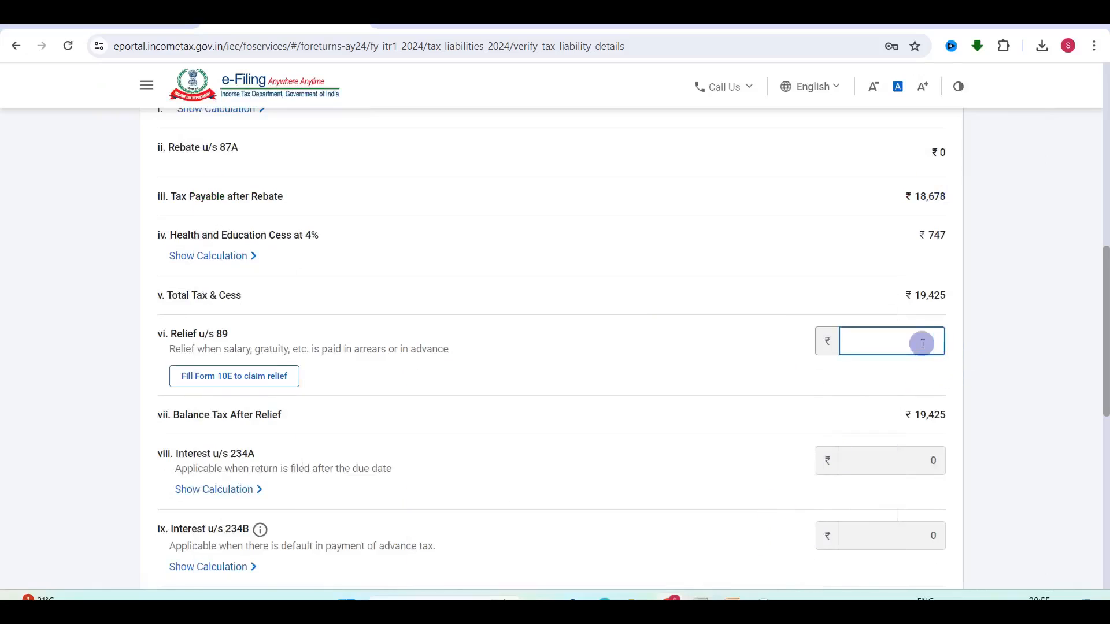
type("9,760")
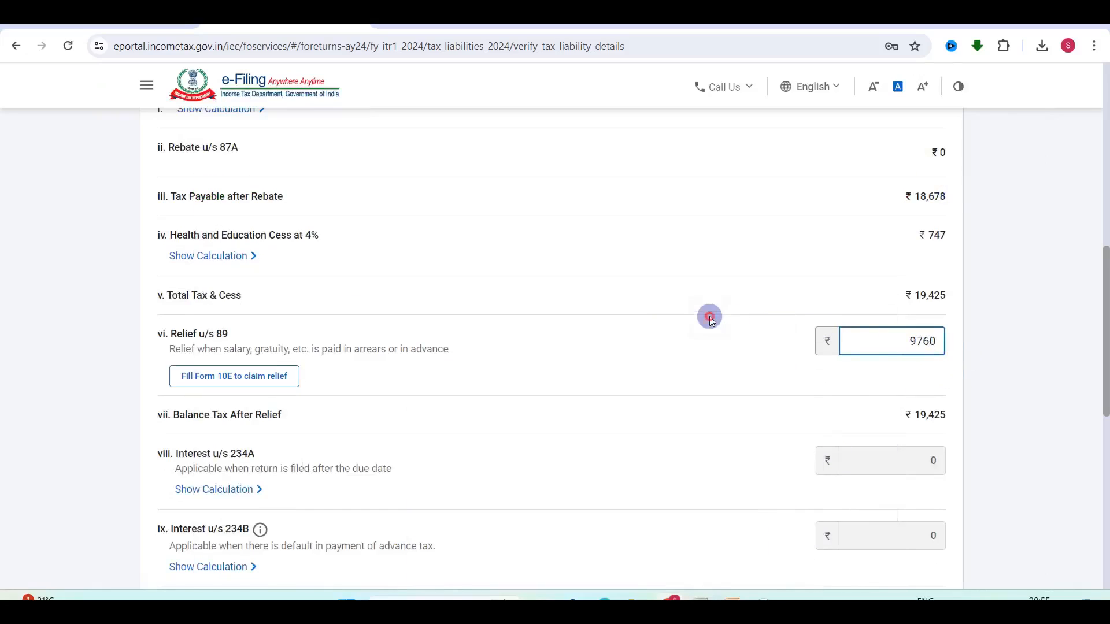
left_click(709, 316)
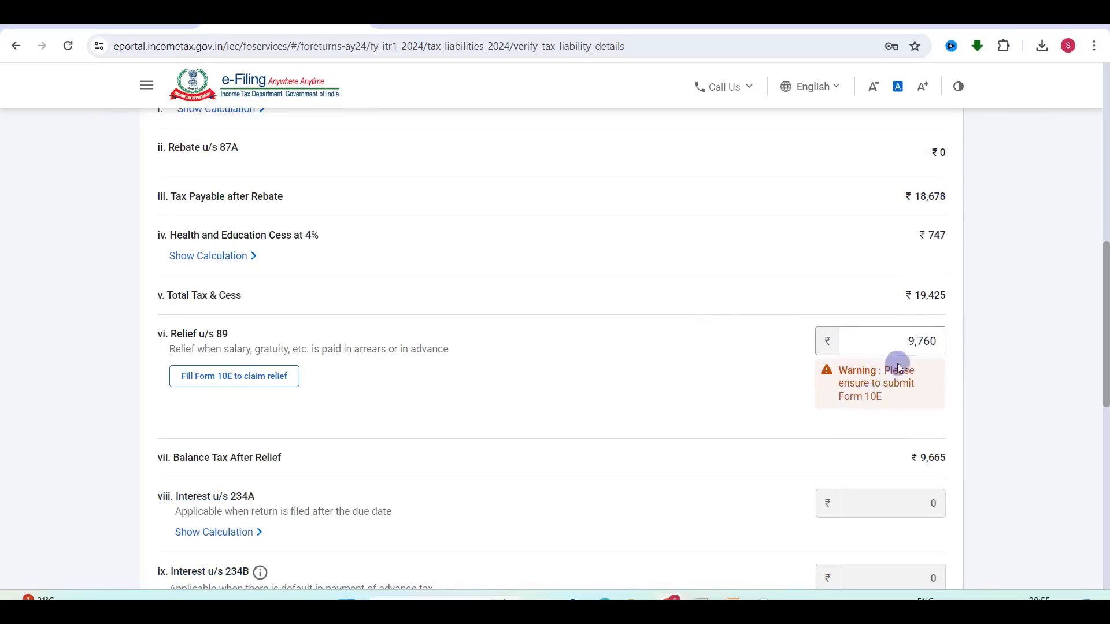
Review the Form 10E warning text and the recalculated Balance Tax After Relief of 9,665.
left_click_drag(878, 374, 882, 406)
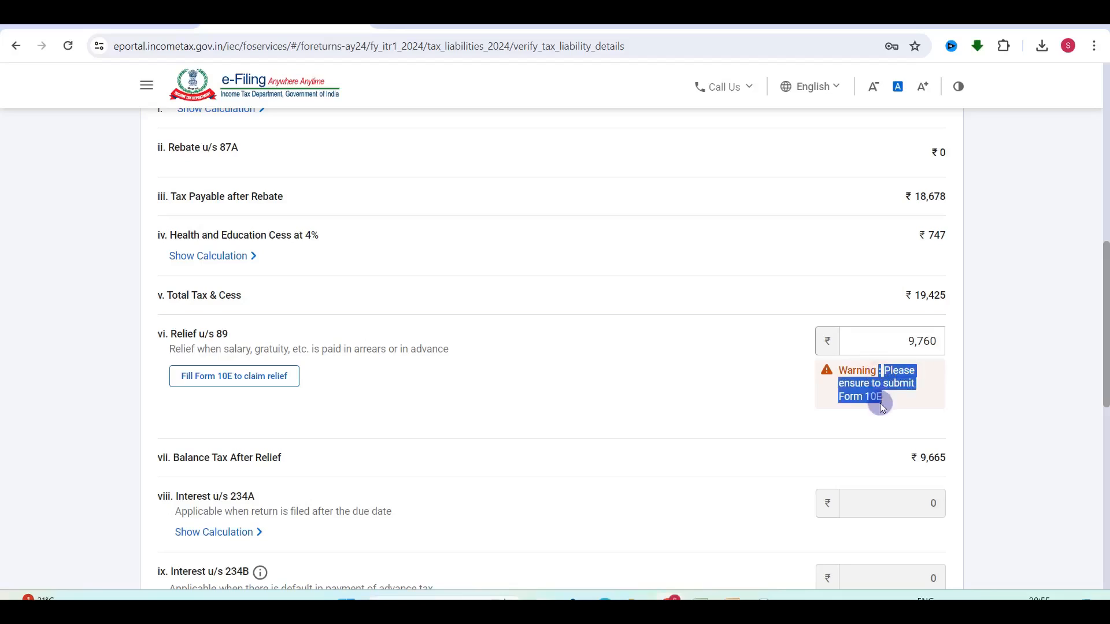
left_click(781, 368)
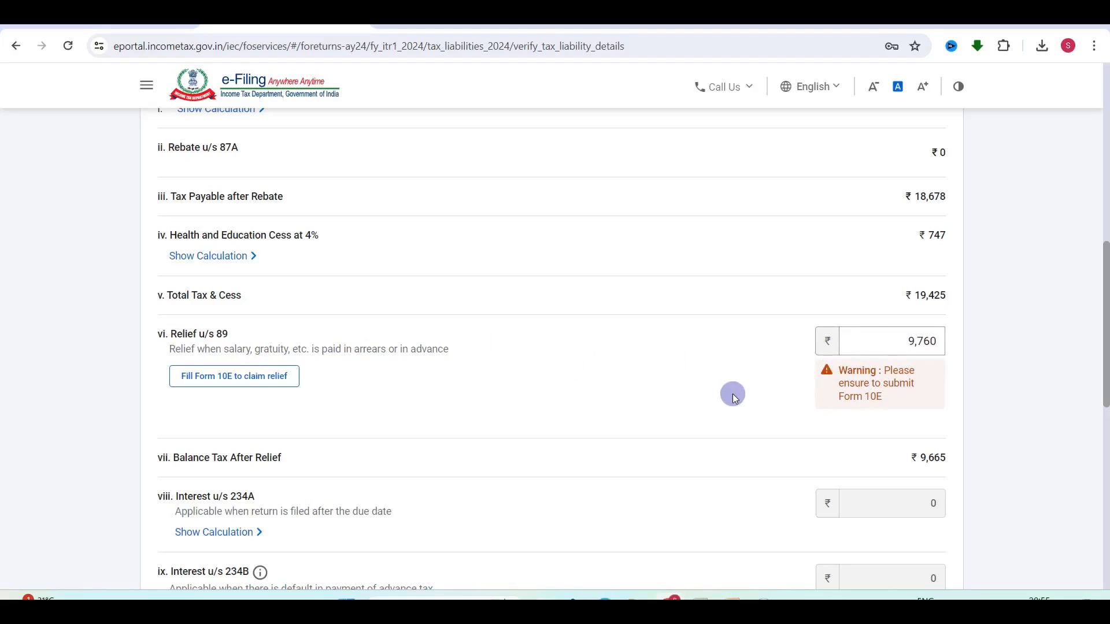
scroll(733, 394, "down", 2)
scroll(733, 394, "up", 2)
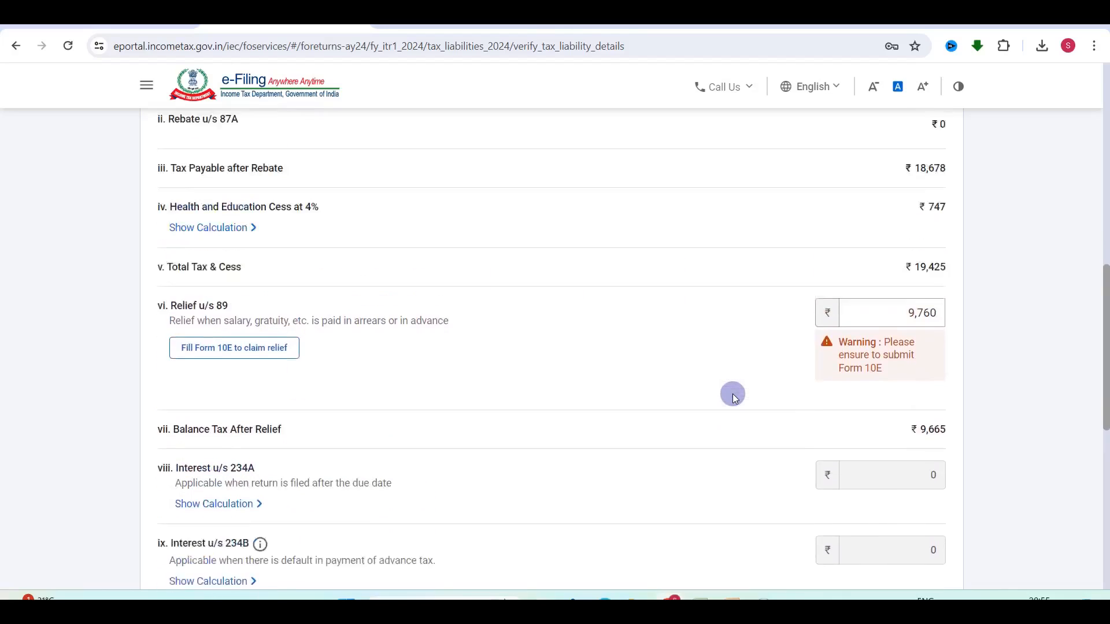
scroll(733, 394, "up", 2)
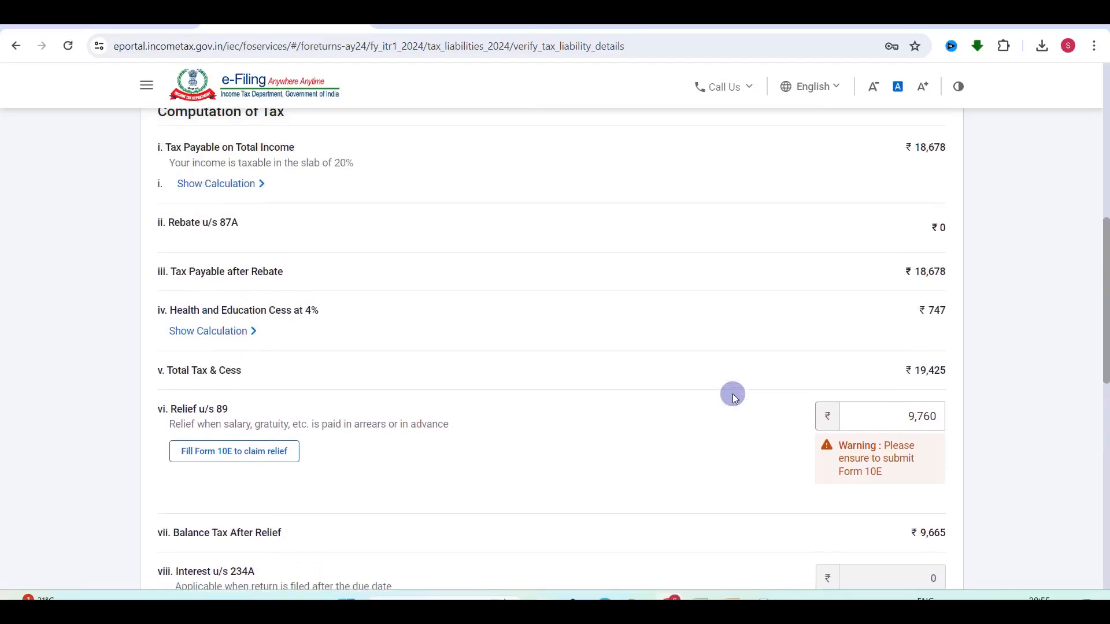